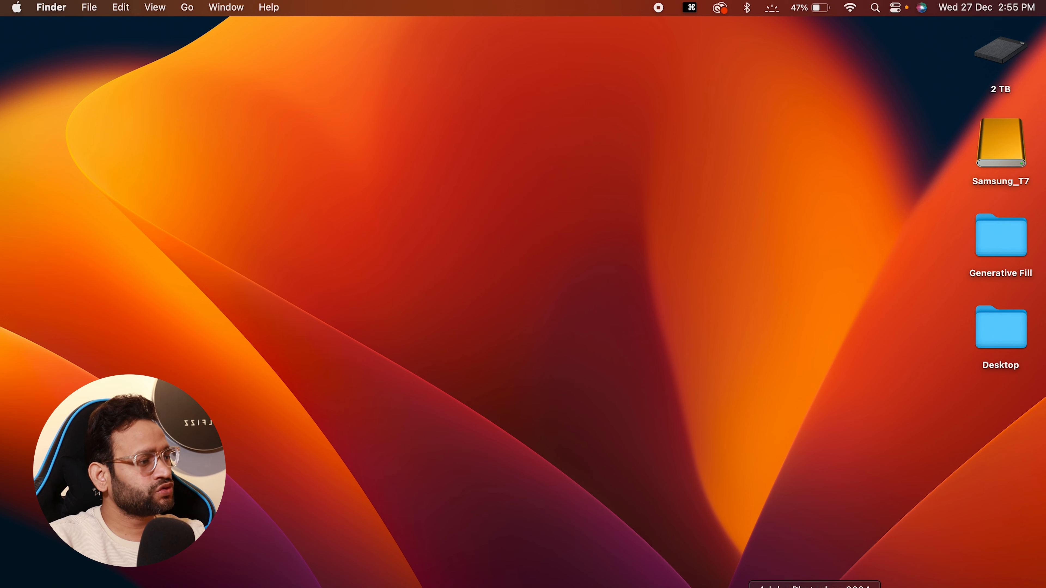
Open Photoshop and create a new document from the Web Large preset, 1920 x 1080 px at 72 ppi.
{"action": "left_click", "coordinate": [814, 585]}
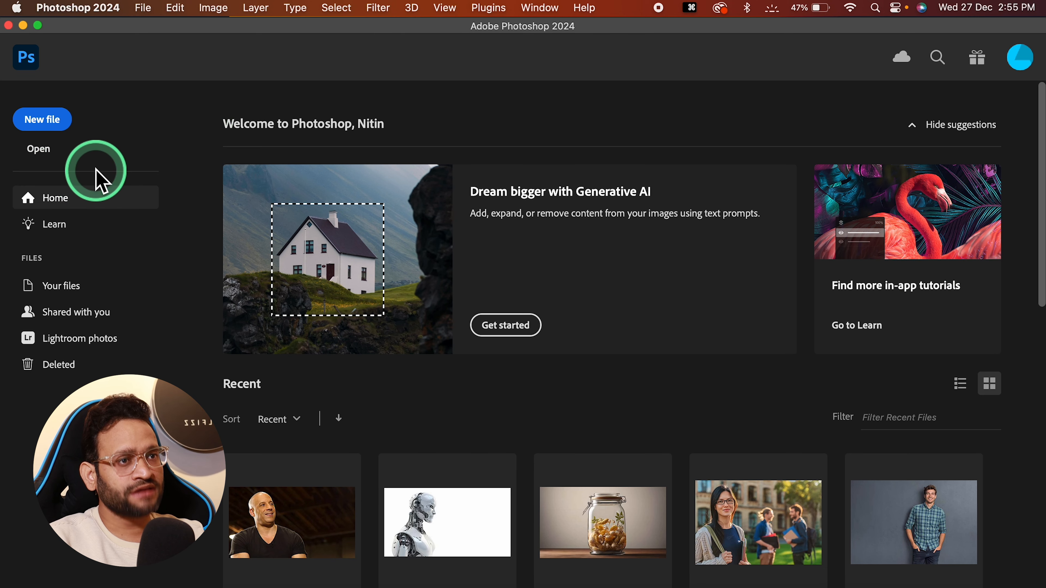
{"action": "left_click", "coordinate": [39, 118]}
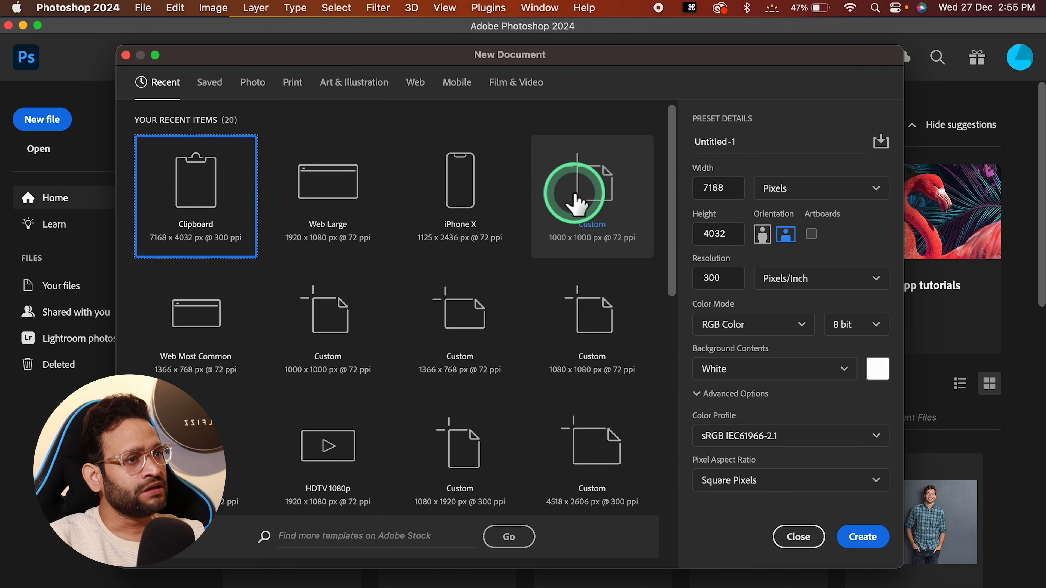
{"action": "left_click", "coordinate": [414, 82]}
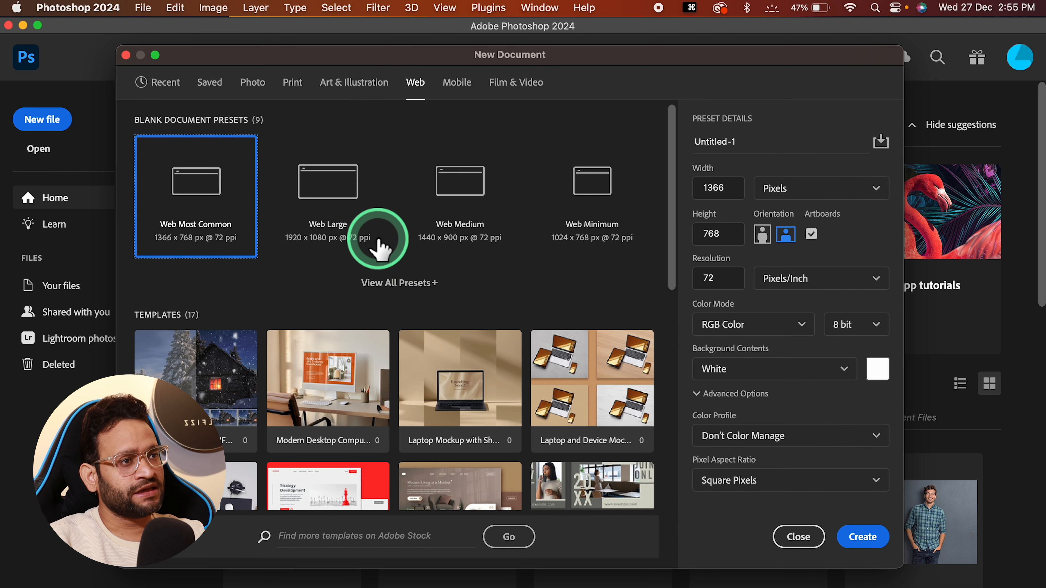
{"action": "left_click", "coordinate": [378, 247]}
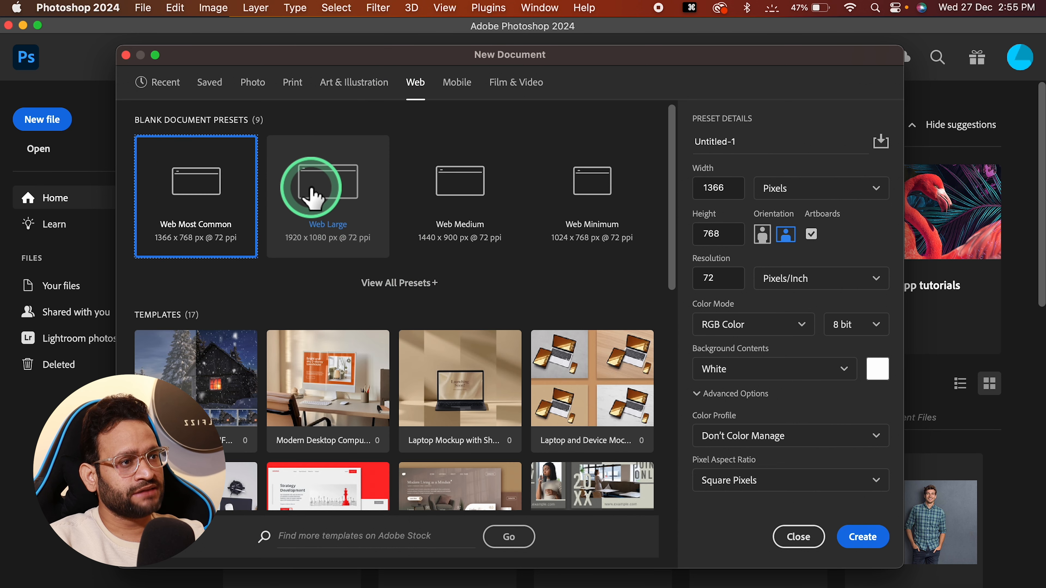
{"action": "left_click", "coordinate": [871, 538]}
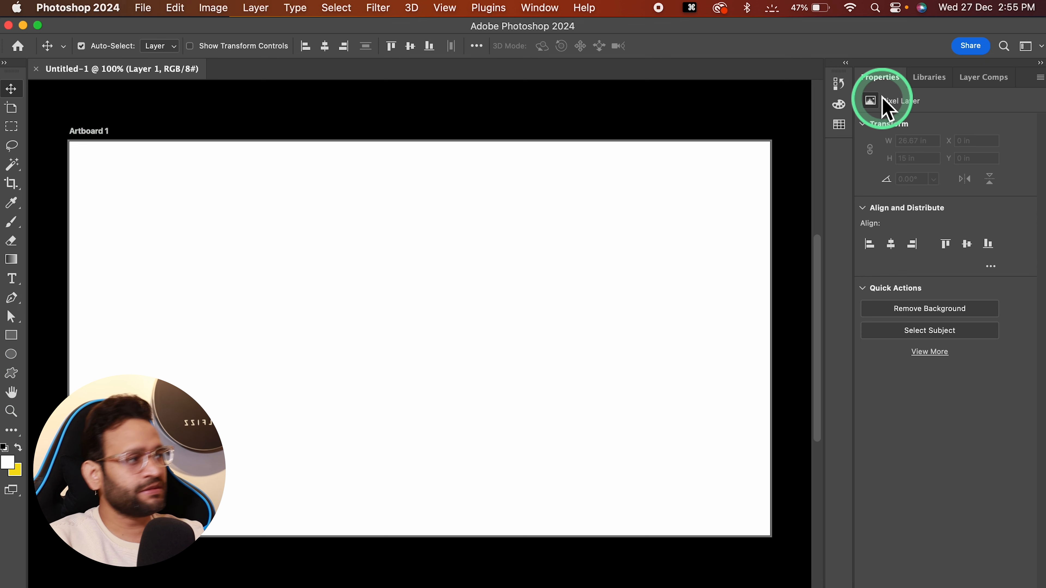
Fill the blank layer with the yellow background color and place the dancing couple image AdobeStock_649195894.png on the artboard.
{"action": "left_click", "coordinate": [481, 225]}
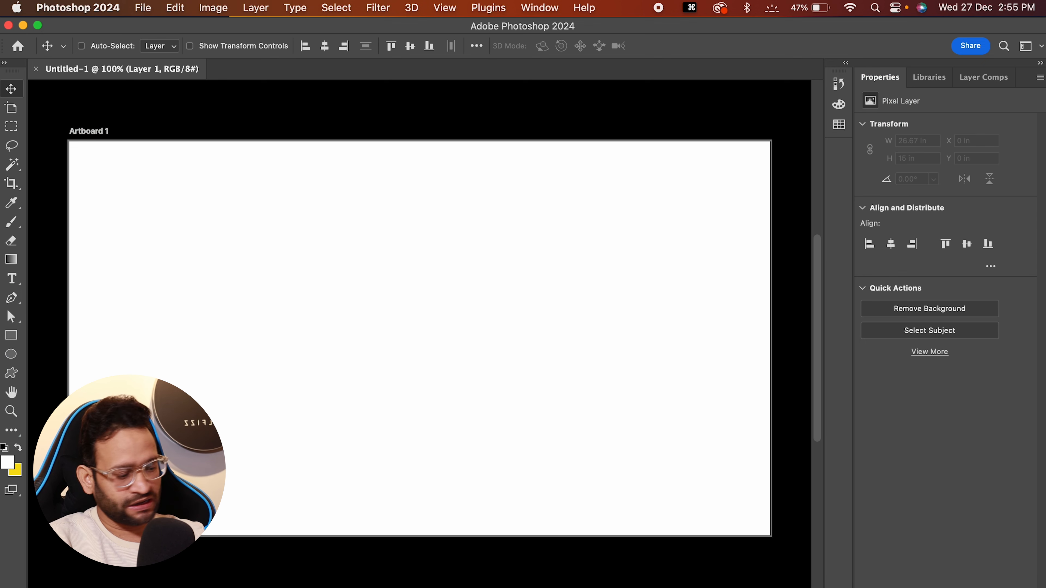
{"action": "key", "text": "super+BackSpace"}
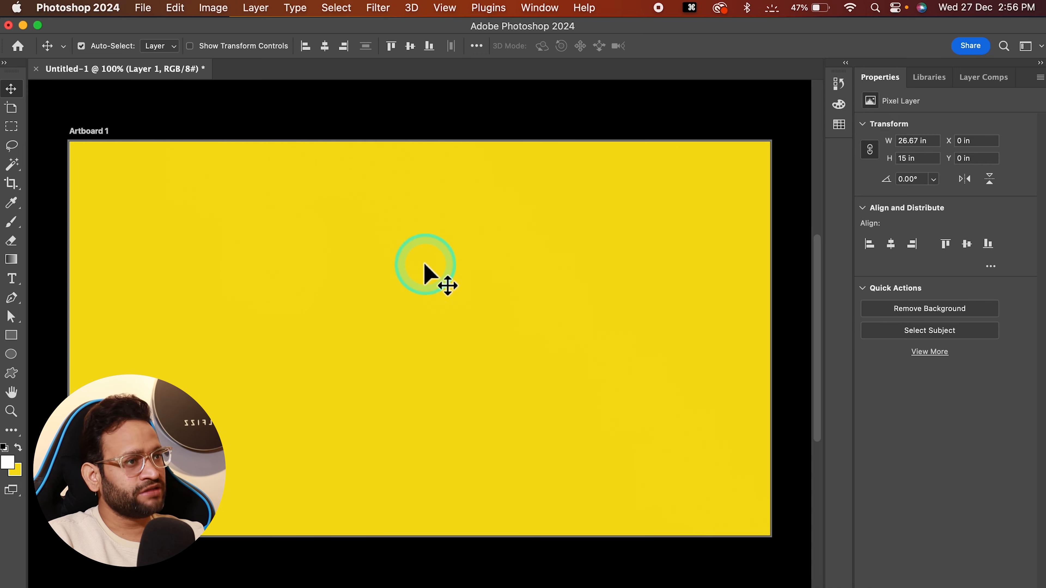
{"action": "key", "text": "super+Tab"}
{"action": "key", "text": "super+Tab"}
{"action": "left_click_drag", "start_coordinate": [579, 362], "coordinate": [250, 297]}
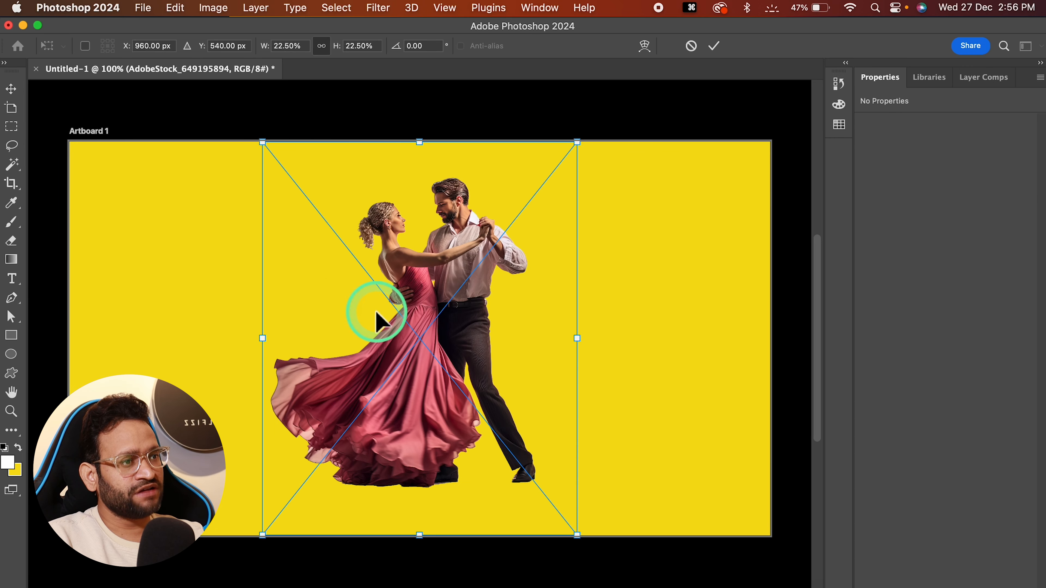
{"action": "key", "text": "Return"}
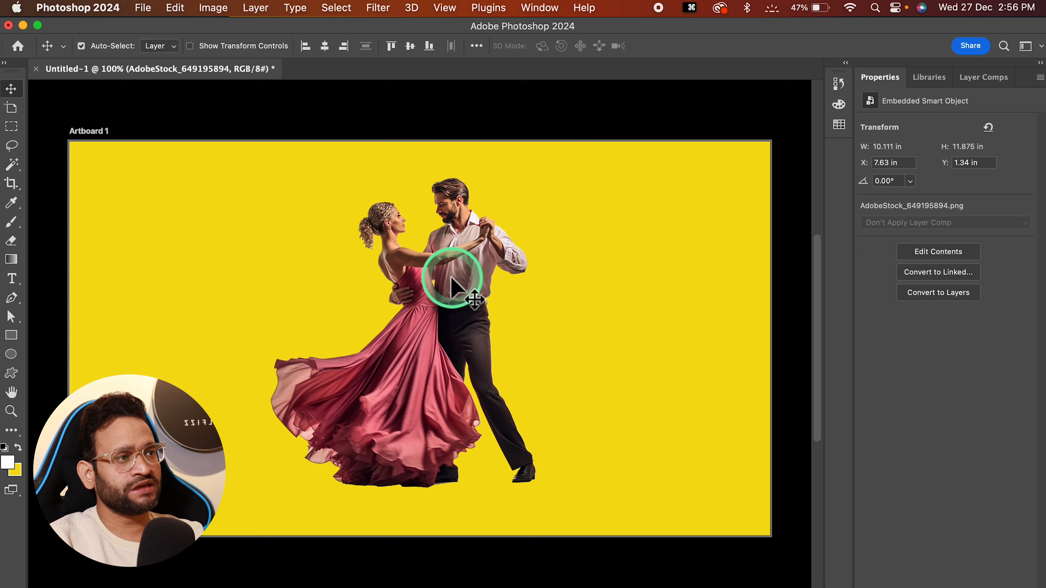
Move the dancing couple to the left side of the artboard and scale it down to about 18.4%.
{"action": "left_click_drag", "start_coordinate": [453, 284], "coordinate": [338, 283]}
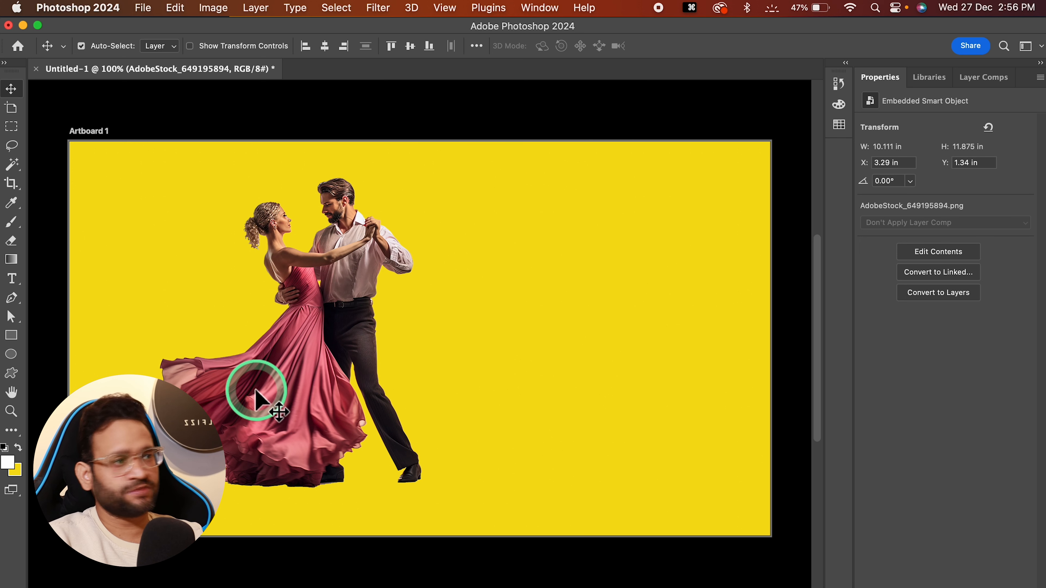
{"action": "left_click_drag", "start_coordinate": [335, 259], "coordinate": [289, 264]}
{"action": "key", "text": "ctrl+t"}
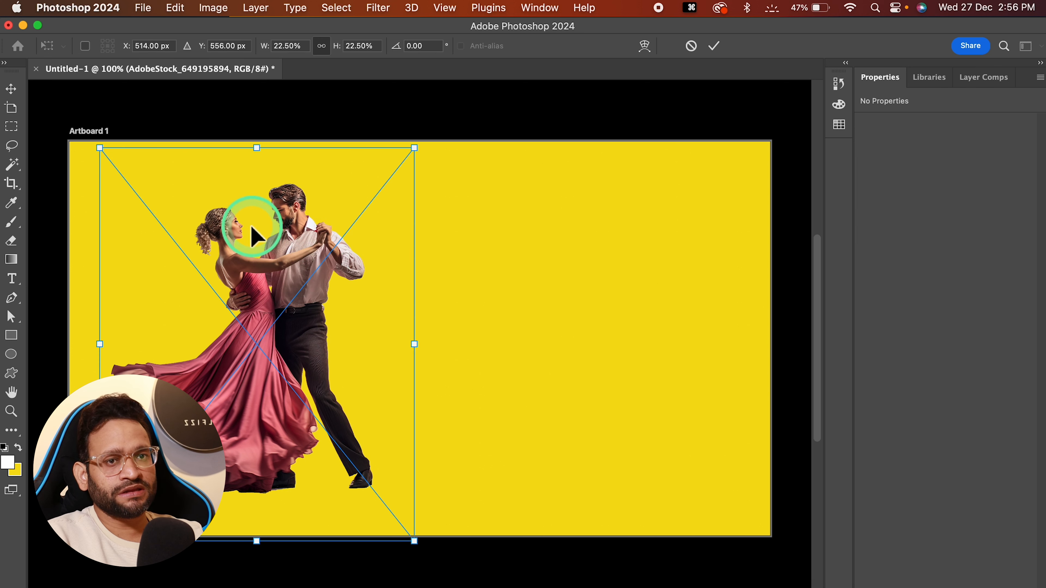
{"action": "left_click_drag", "start_coordinate": [414, 148], "coordinate": [386, 184]}
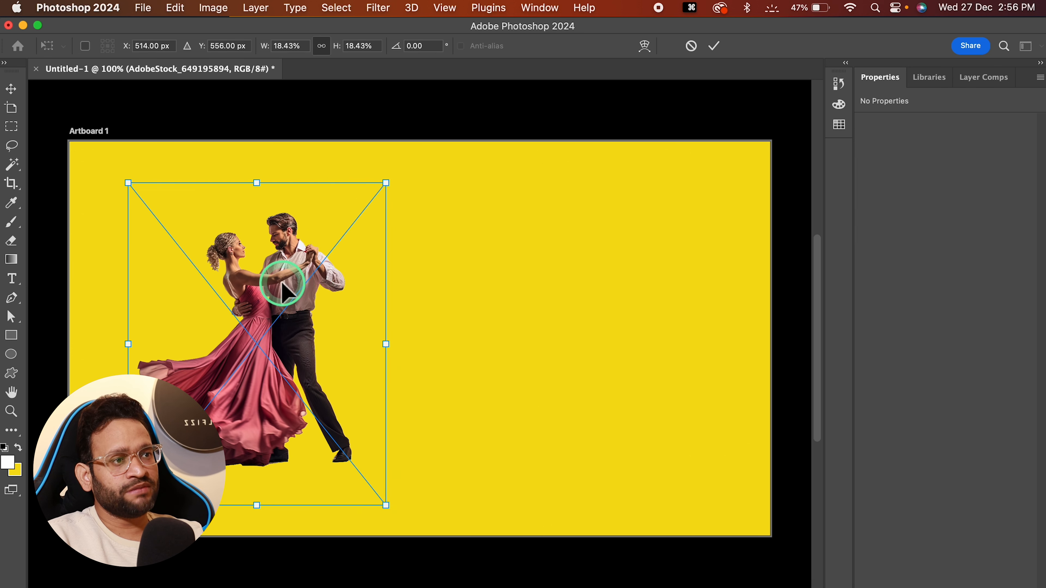
{"action": "double_click", "coordinate": [283, 290]}
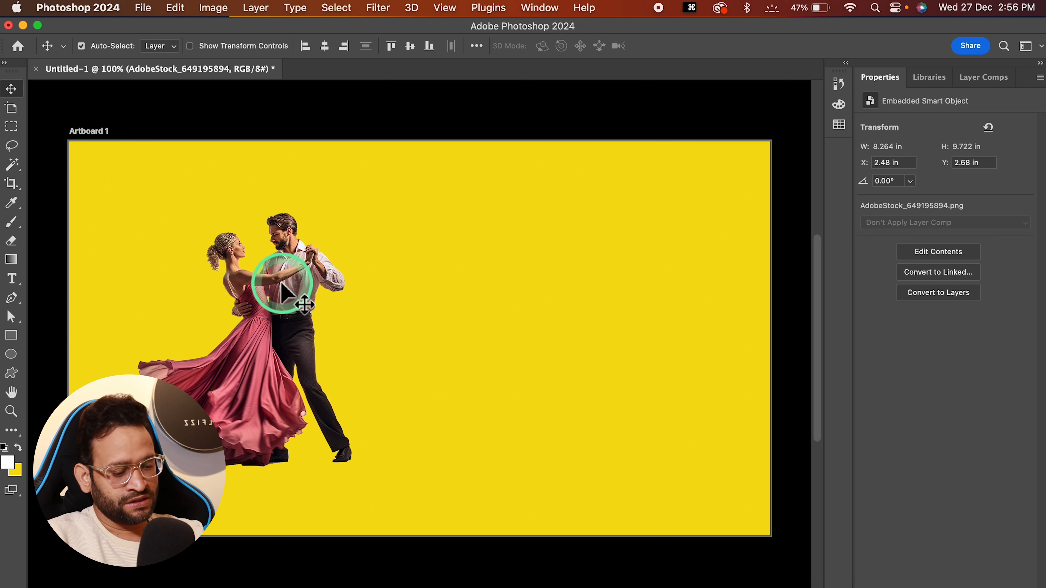
Show the layer list and select the dancing couple layer above the yellow background layer.
{"action": "key", "text": "F7"}
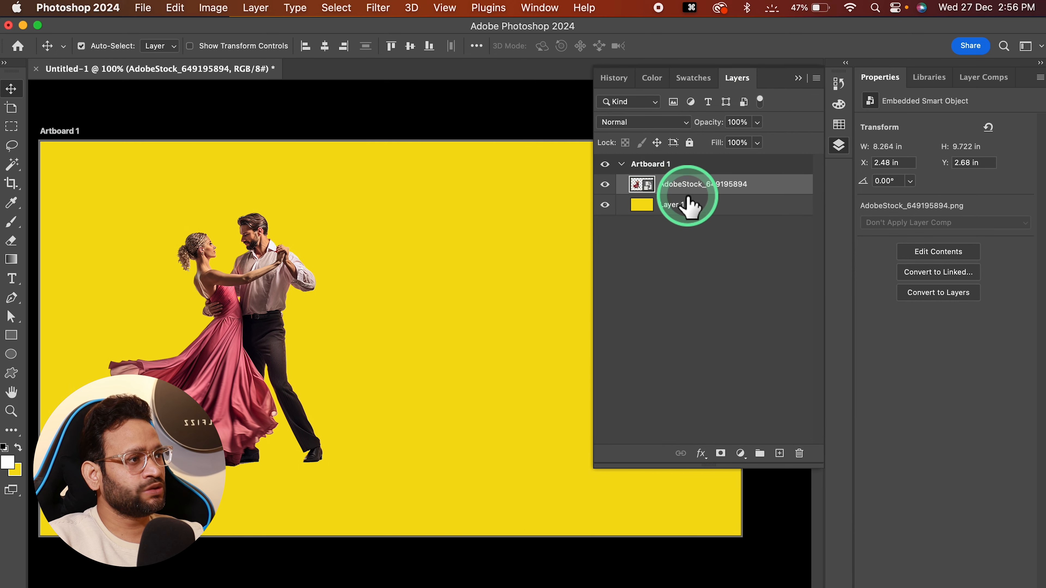
{"action": "left_click", "coordinate": [679, 205]}
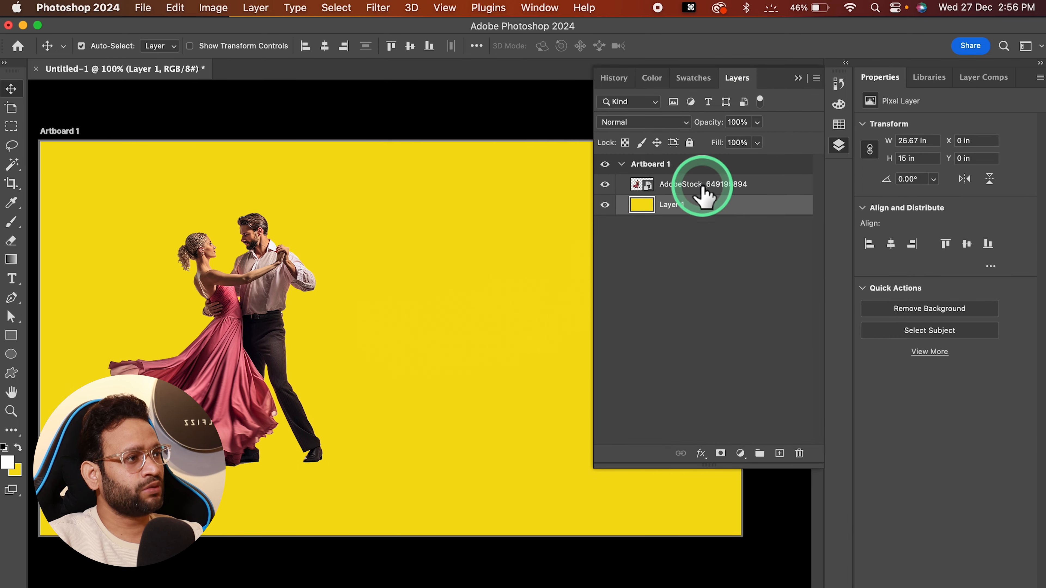
{"action": "left_click", "coordinate": [777, 184]}
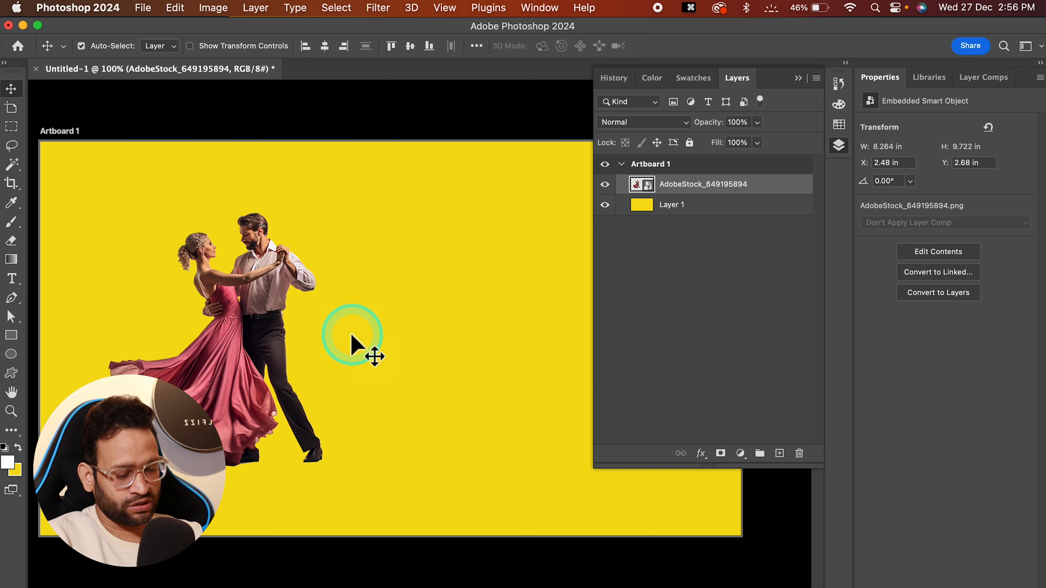
Add the two-line text "Here is the dummy content" and position it to the right of the dancing couple.
{"action": "key", "text": "t"}
{"action": "left_click", "coordinate": [381, 306]}
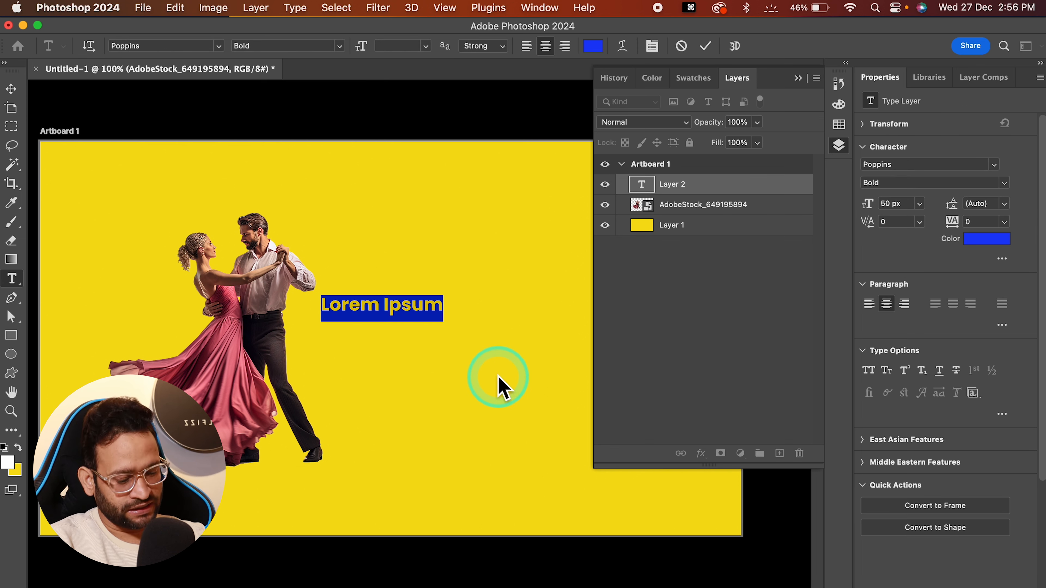
{"action": "type", "text": "Here is the dummy  content"}
{"action": "key", "text": "Escape"}
{"action": "key", "text": "v"}
{"action": "left_click_drag", "start_coordinate": [402, 319], "coordinate": [450, 345]}
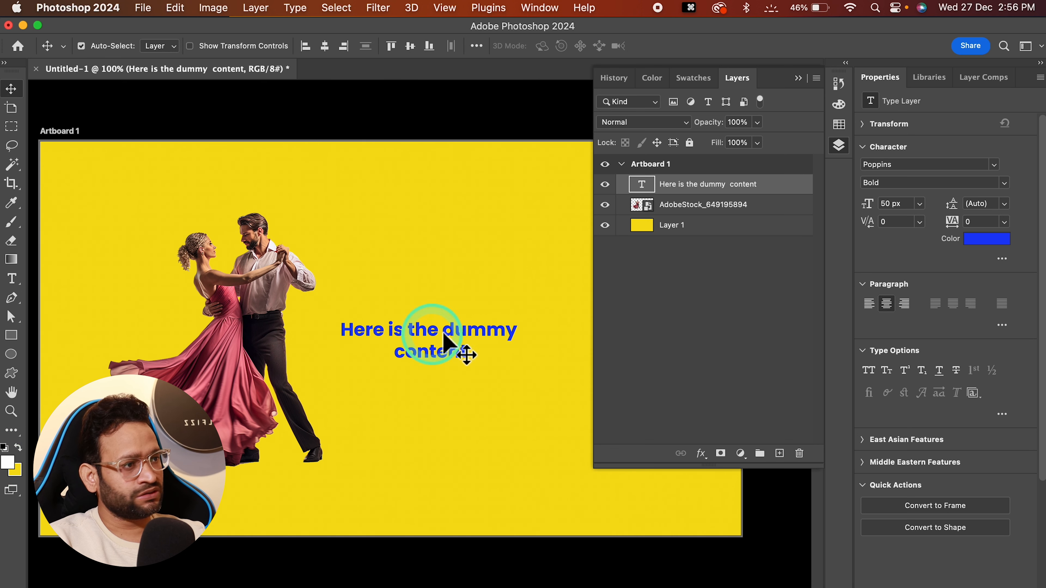
Recolor the text with the dark pink sampled from the woman's dress.
{"action": "key", "text": "i"}
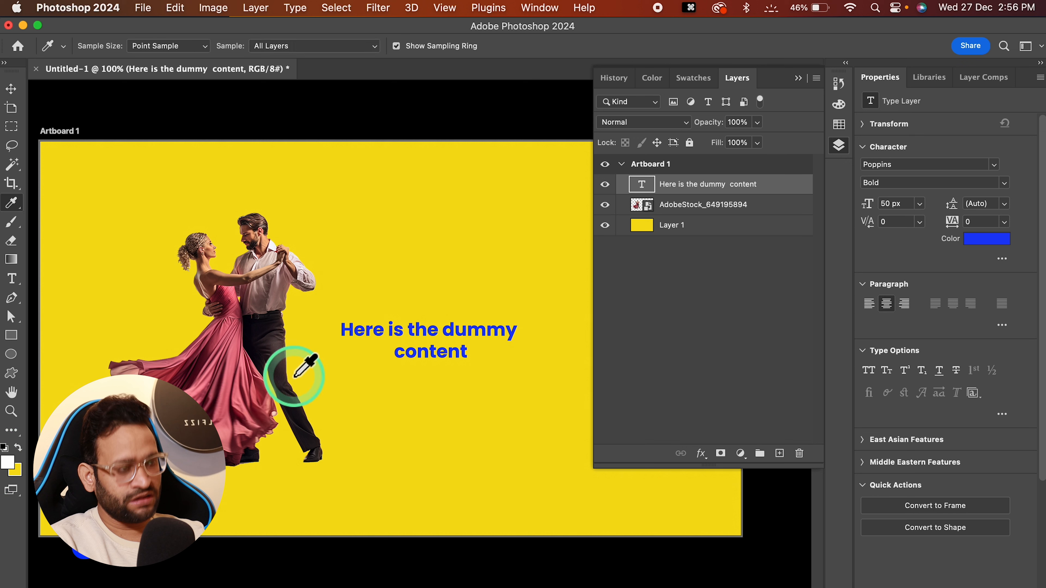
{"action": "left_click", "coordinate": [205, 389]}
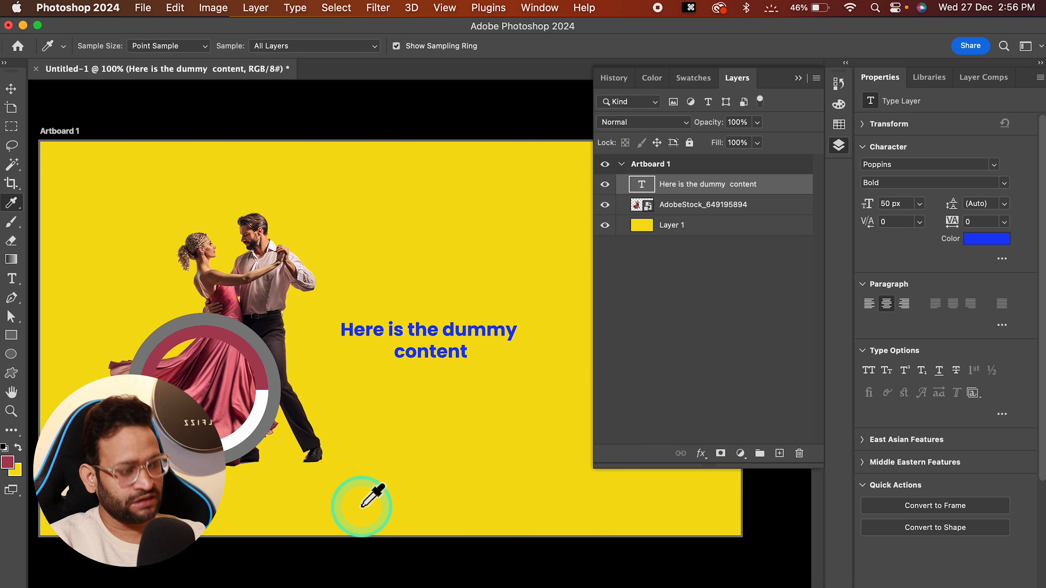
{"action": "key", "text": "alt+BackSpace"}
{"action": "scroll", "coordinate": [443, 338], "scroll_direction": "right", "scroll_amount": 2}
{"action": "key", "text": "v"}
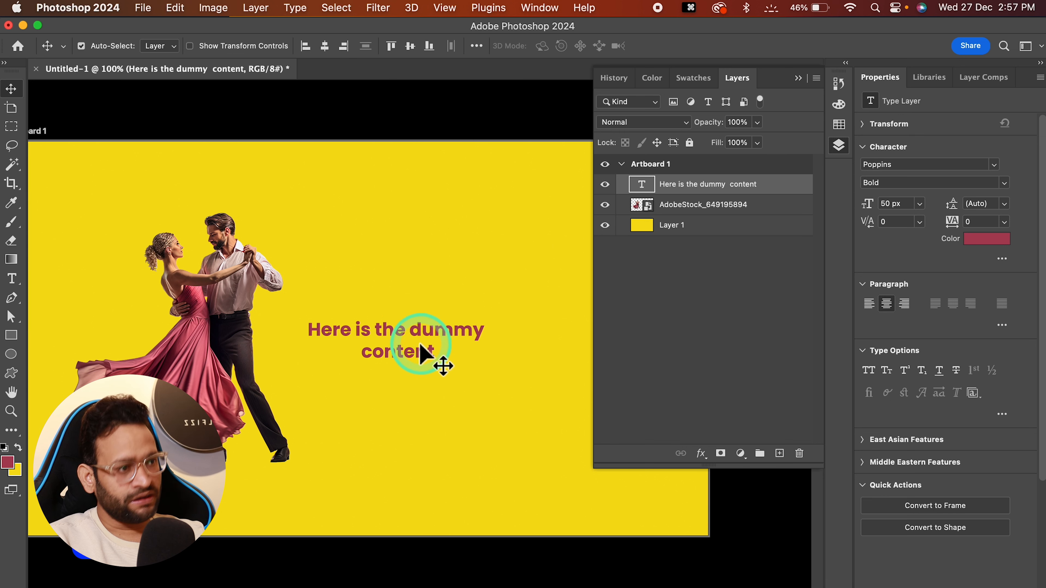
Enlarge the text to about 152% and shift it right, clear of the dancing couple.
{"action": "key", "text": "super+t"}
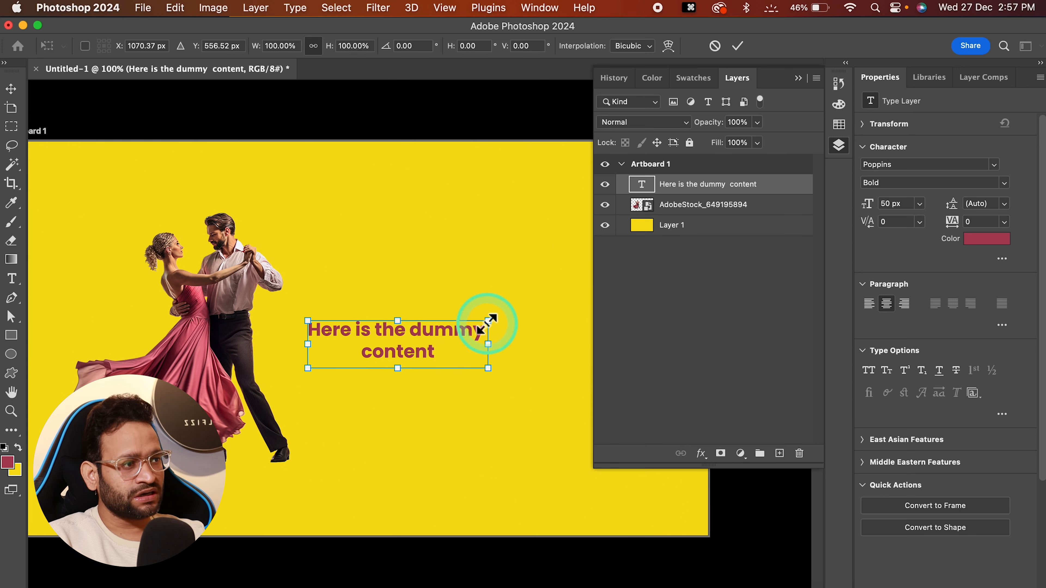
{"action": "left_click_drag", "start_coordinate": [488, 321], "coordinate": [535, 307]}
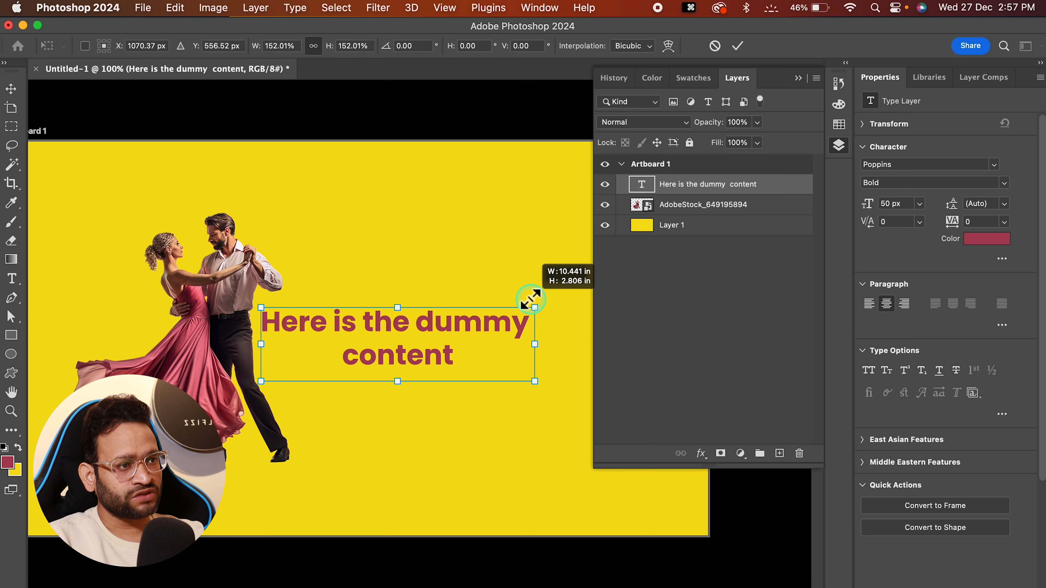
{"action": "key", "text": "Return"}
{"action": "left_click_drag", "start_coordinate": [401, 338], "coordinate": [425, 342]}
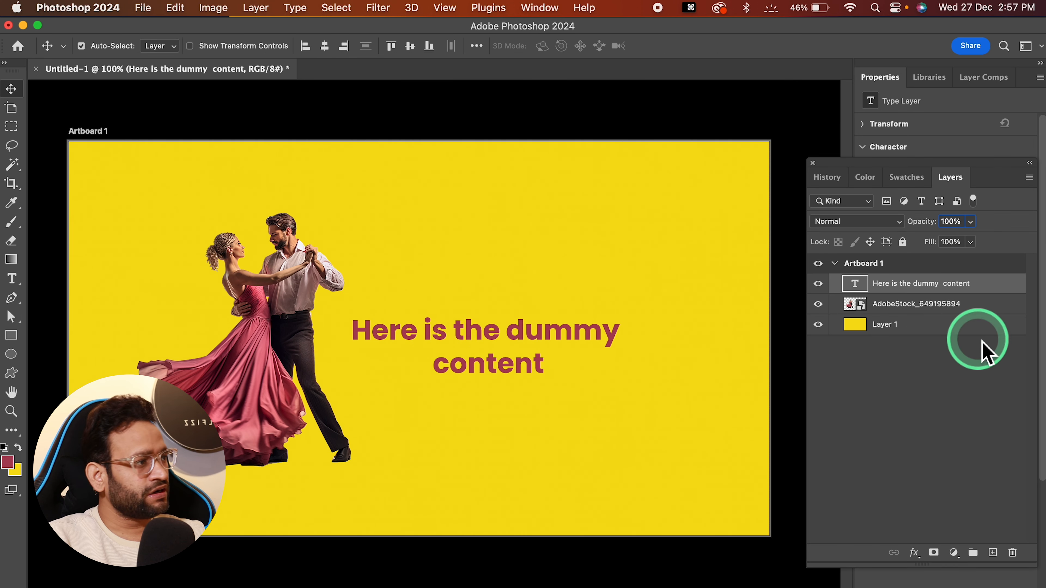
{"action": "left_click", "coordinate": [970, 310]}
{"action": "left_click", "coordinate": [947, 326]}
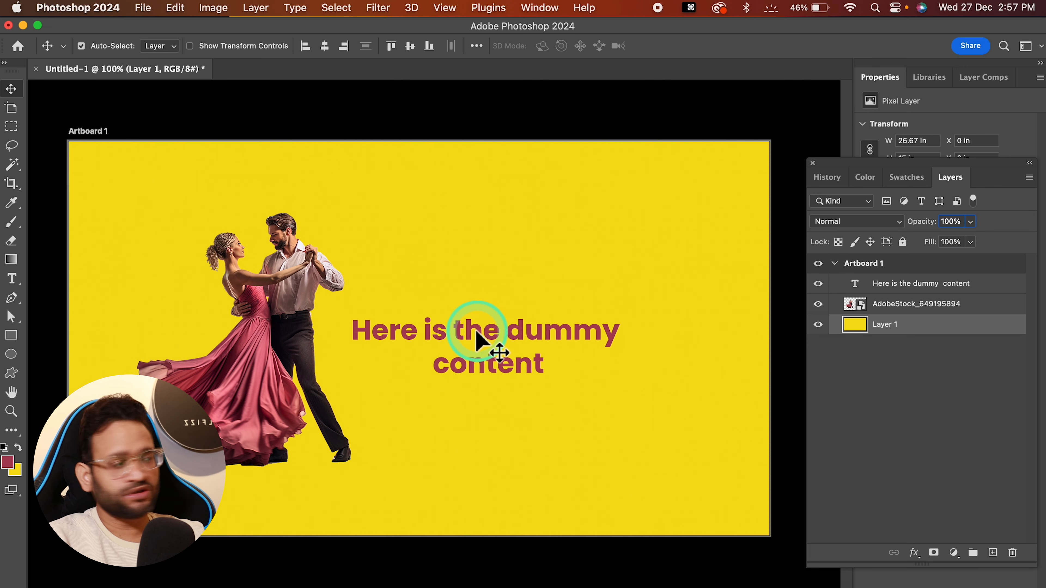
Open the Layer Style settings of the text layer and arrange the view and dialog so the text can be seen beside it.
{"action": "left_click", "coordinate": [567, 340]}
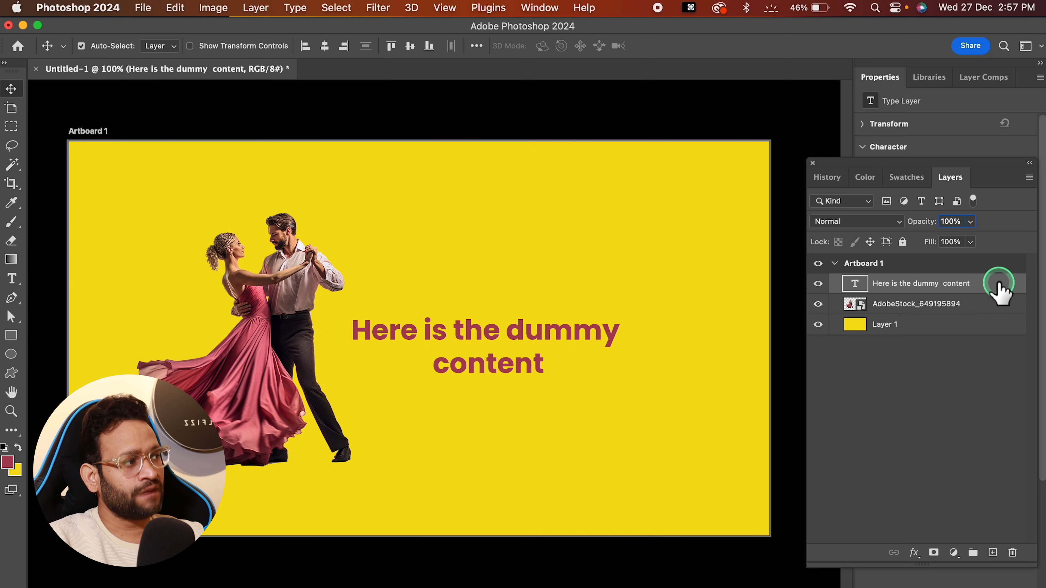
{"action": "double_click", "coordinate": [1000, 289]}
{"action": "left_click_drag", "start_coordinate": [794, 40], "coordinate": [605, 143]}
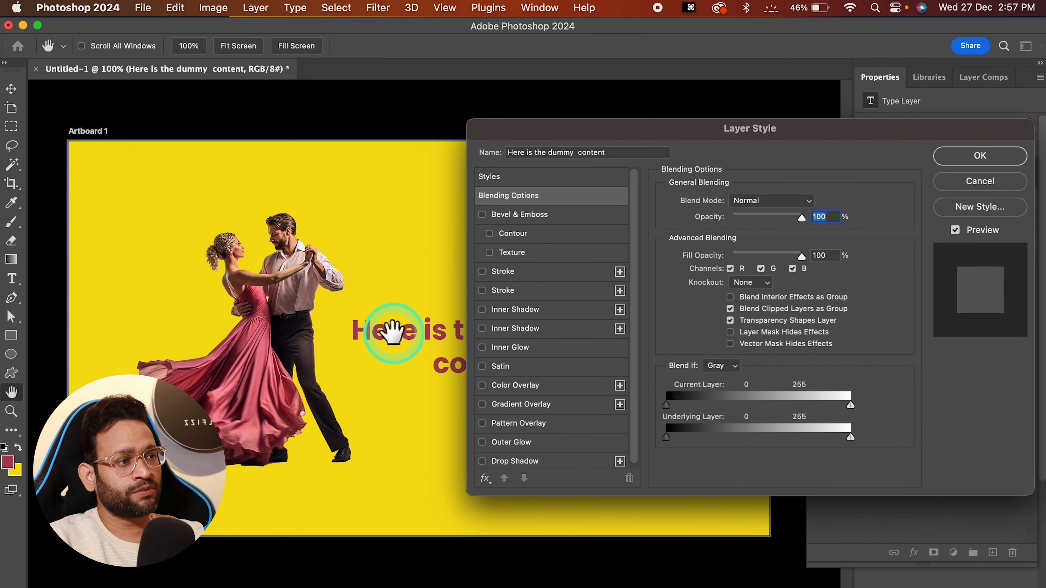
{"action": "scroll", "coordinate": [401, 354], "scroll_direction": "right", "scroll_amount": 5}
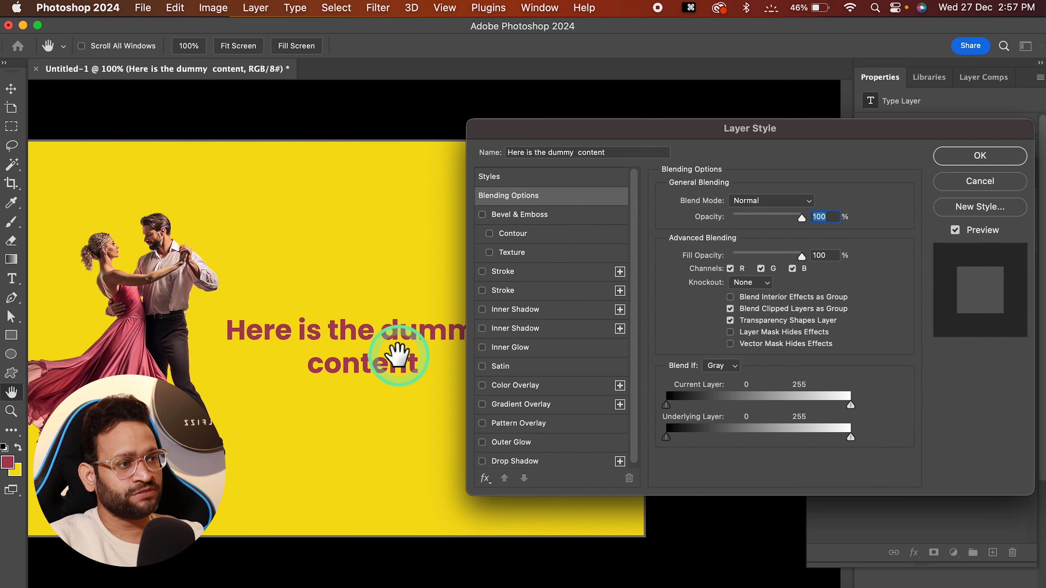
{"action": "left_click_drag", "start_coordinate": [340, 355], "coordinate": [279, 347]}
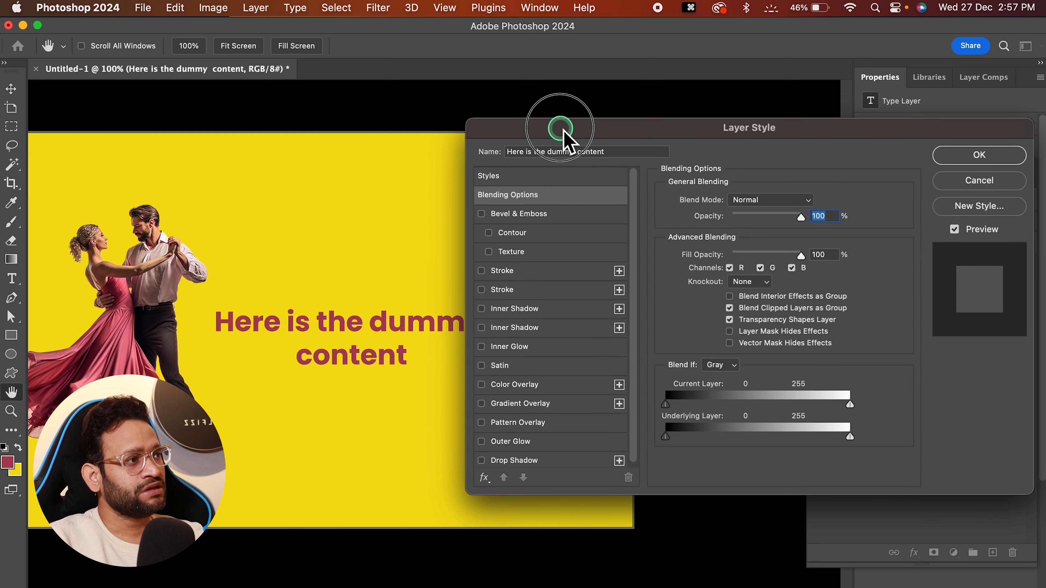
{"action": "left_click_drag", "start_coordinate": [561, 128], "coordinate": [549, 114]}
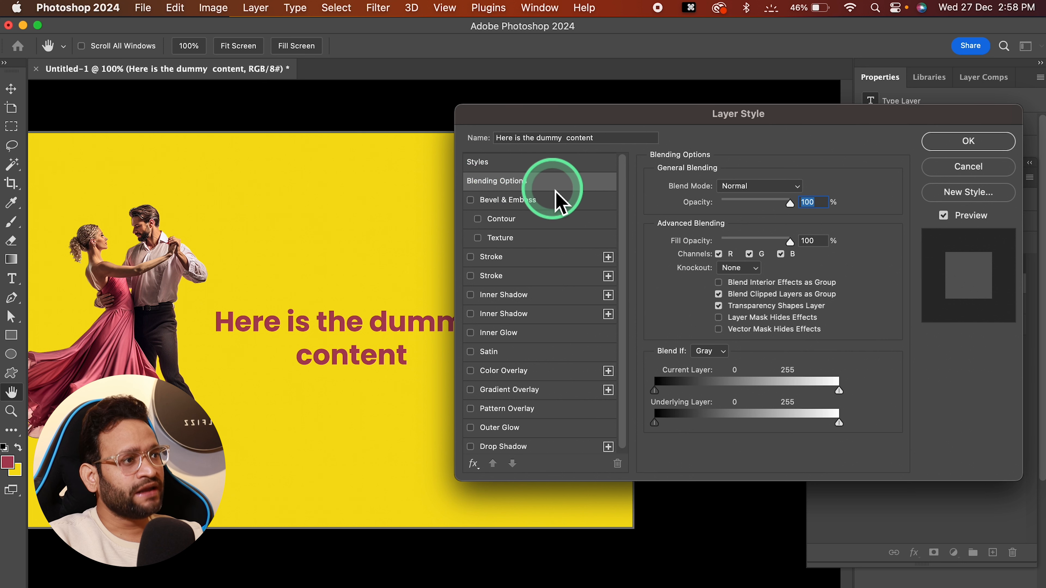
Preview the available blend modes on the text without choosing a different one.
{"action": "left_click", "coordinate": [759, 190]}
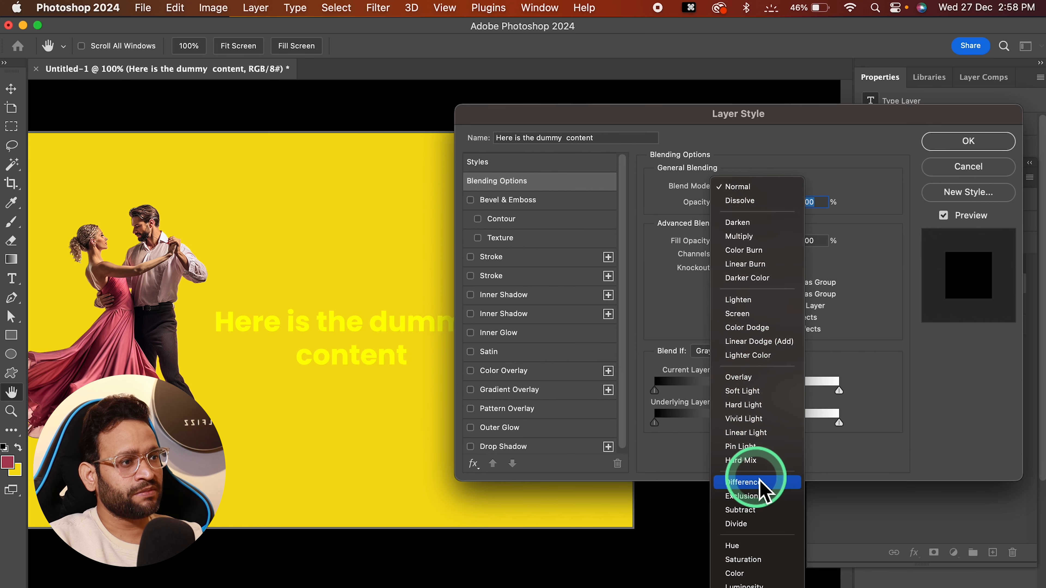
{"action": "left_click", "coordinate": [876, 208]}
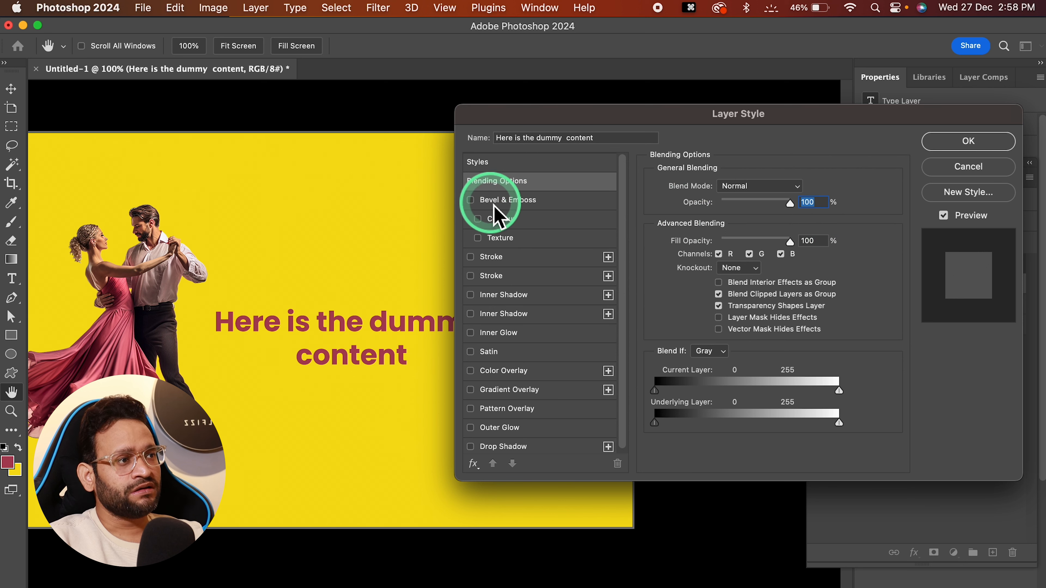
Enable Bevel & Emboss on the text, set its size to 21 px, and try the Chisel Hard and Smooth techniques.
{"action": "left_click", "coordinate": [520, 199]}
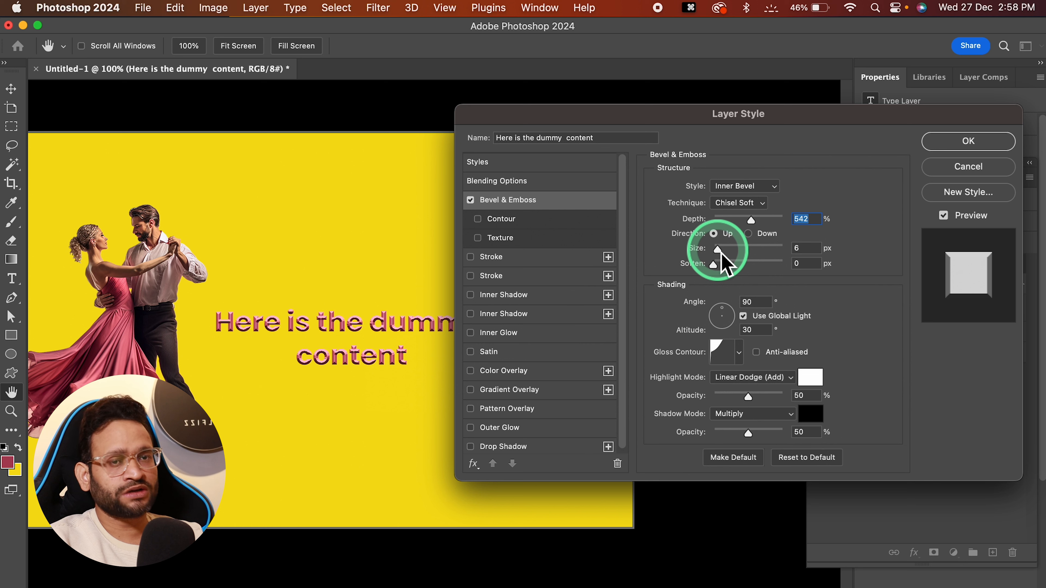
{"action": "mouse_move", "coordinate": [722, 255]}
{"action": "left_mouse_down"}
{"action": "mouse_move", "coordinate": [762, 243]}
{"action": "mouse_move", "coordinate": [714, 248]}
{"action": "mouse_move", "coordinate": [754, 227]}
{"action": "mouse_move", "coordinate": [725, 222]}
{"action": "mouse_move", "coordinate": [723, 248]}
{"action": "left_mouse_up"}
{"action": "left_click", "coordinate": [741, 203]}
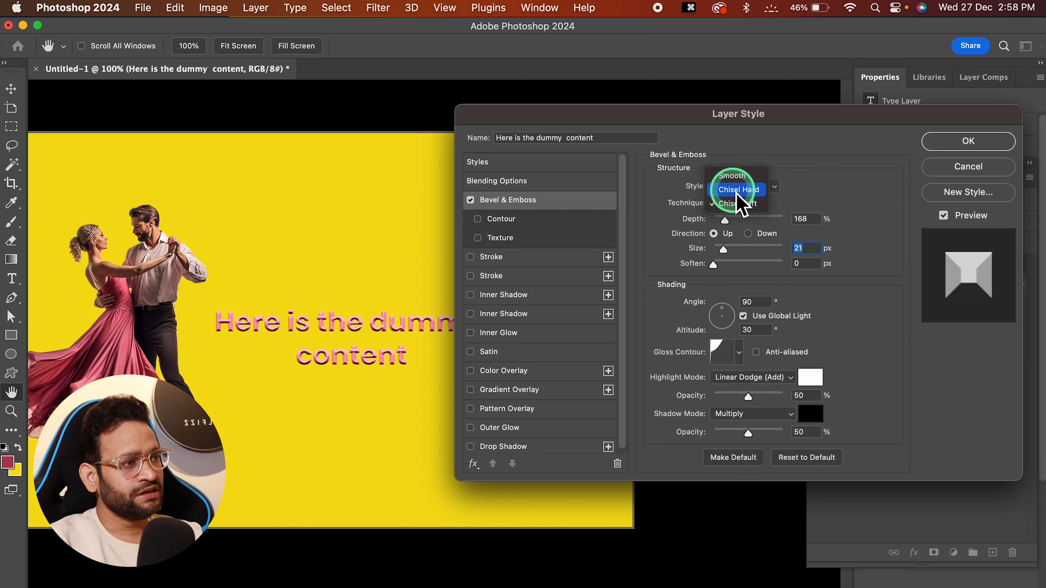
{"action": "left_click", "coordinate": [743, 195]}
{"action": "left_click", "coordinate": [747, 203]}
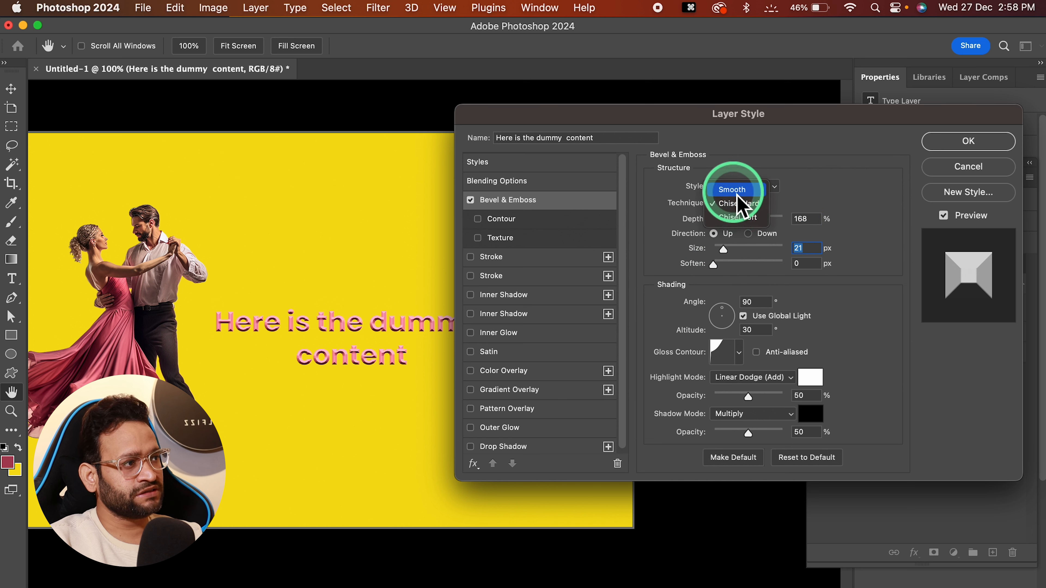
{"action": "left_click", "coordinate": [737, 189]}
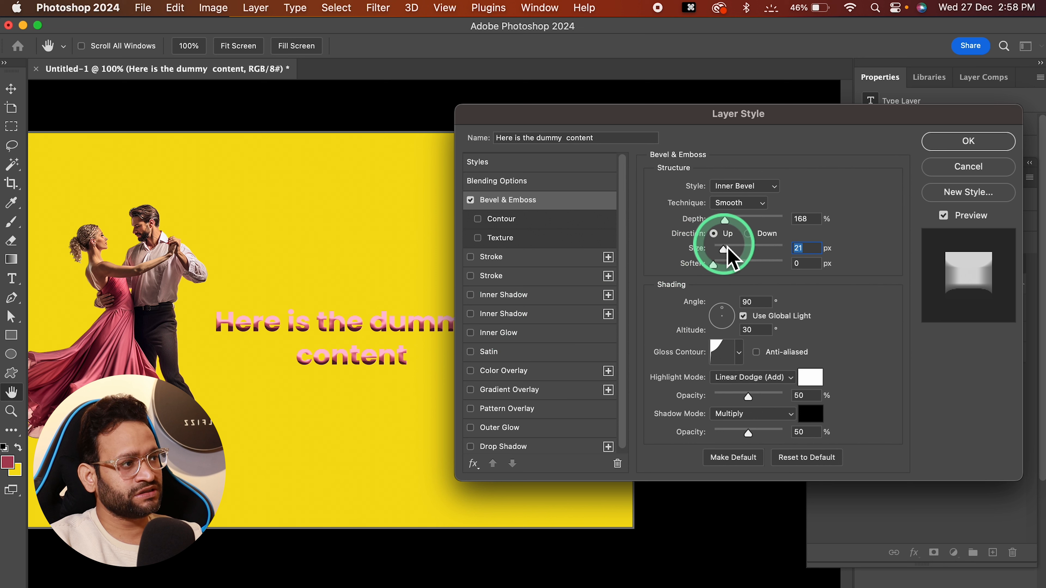
Set the bevel technique to Chisel Hard with a size of 51 px and soften of 7 px.
{"action": "left_click_drag", "start_coordinate": [724, 249], "coordinate": [722, 250]}
{"action": "left_click", "coordinate": [735, 203]}
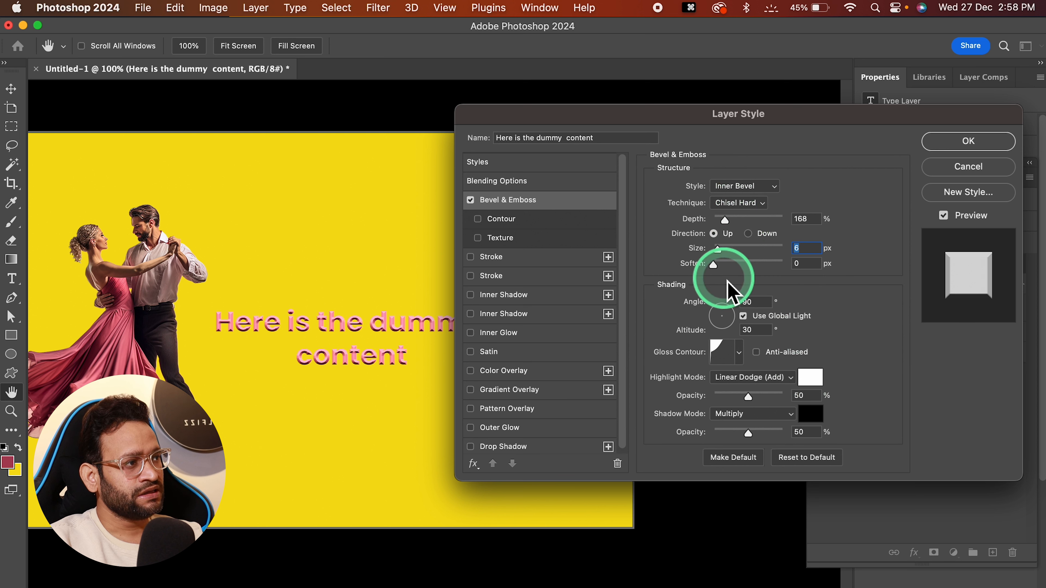
{"action": "left_click_drag", "start_coordinate": [713, 265], "coordinate": [731, 252]}
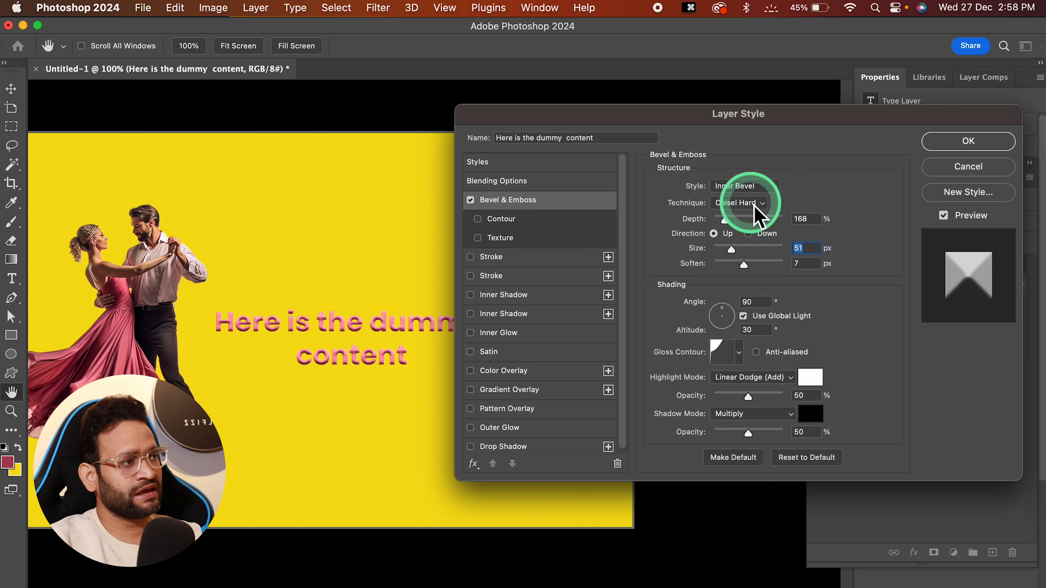
Try several gloss contour presets on the bevel and settle on the jagged rising contour.
{"action": "left_click", "coordinate": [739, 353]}
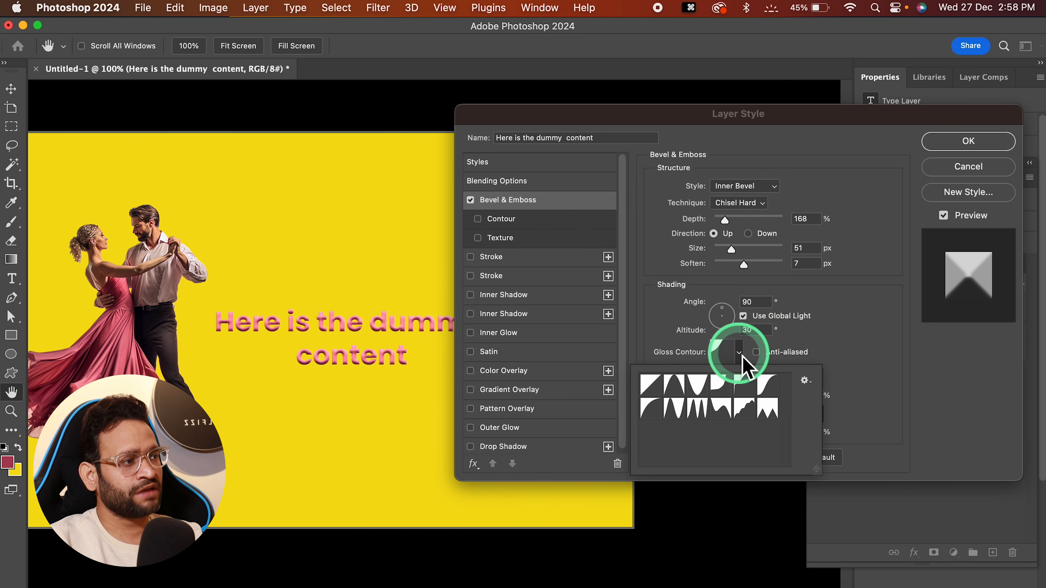
{"action": "left_click", "coordinate": [653, 389]}
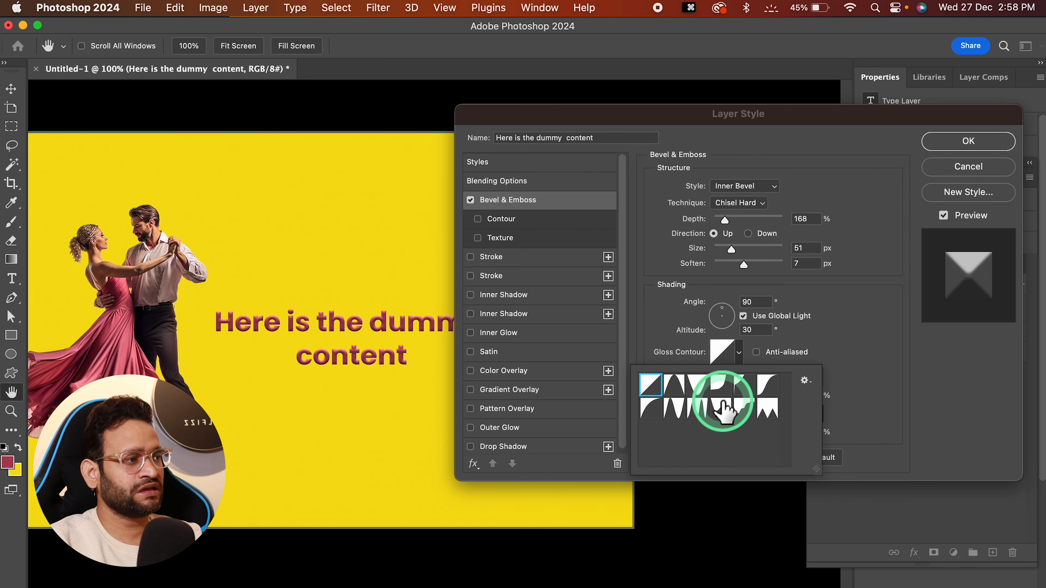
{"action": "left_click", "coordinate": [675, 408]}
{"action": "left_click", "coordinate": [699, 406]}
{"action": "left_click", "coordinate": [700, 387]}
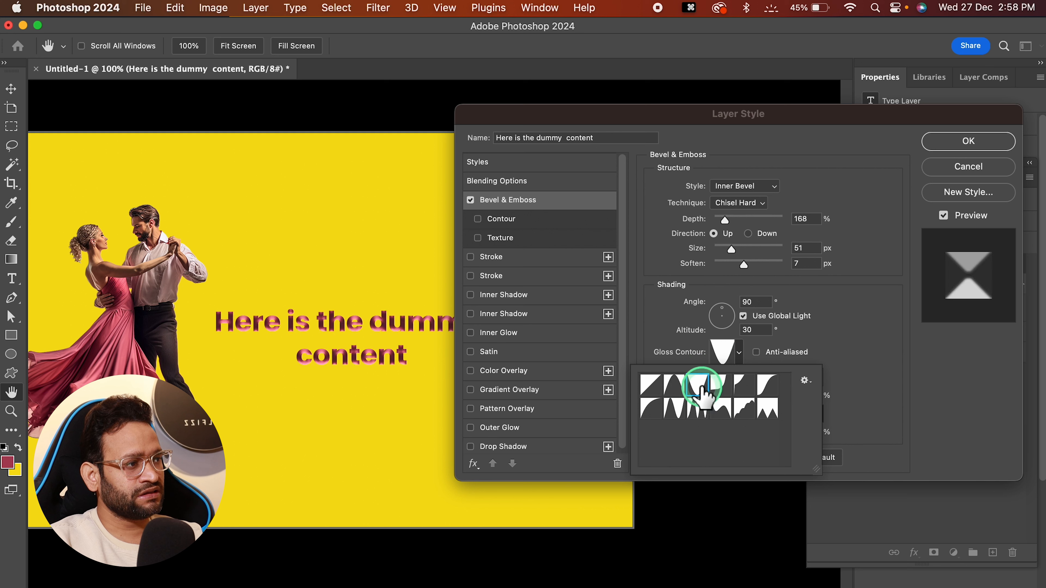
{"action": "left_click", "coordinate": [720, 404]}
{"action": "left_click", "coordinate": [725, 385]}
{"action": "left_click", "coordinate": [748, 388]}
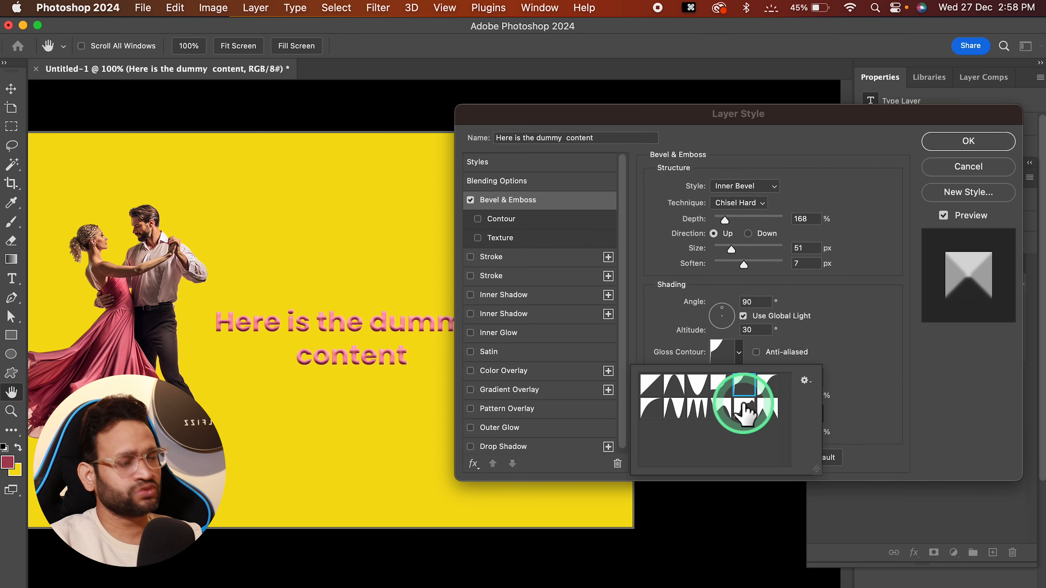
{"action": "left_click", "coordinate": [743, 407]}
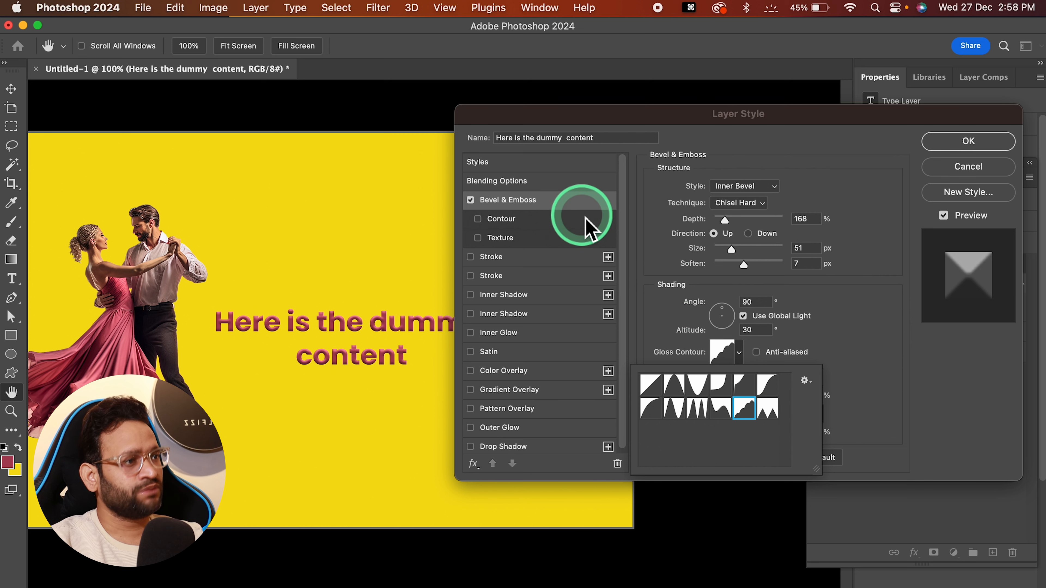
{"action": "left_click", "coordinate": [626, 284]}
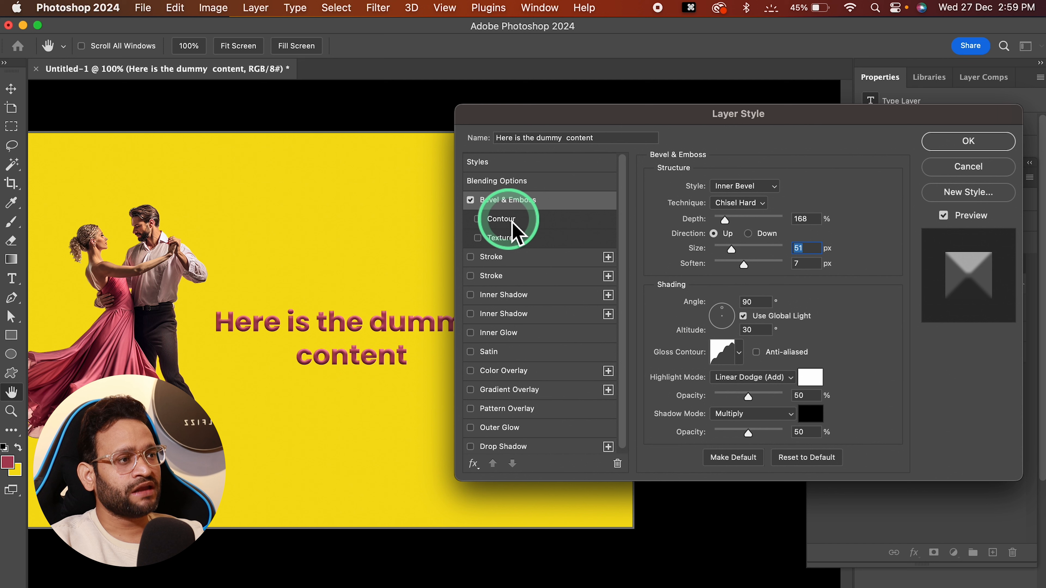
Enable Texture for the bevel and apply the first pattern from the Grass group.
{"action": "left_click", "coordinate": [478, 238]}
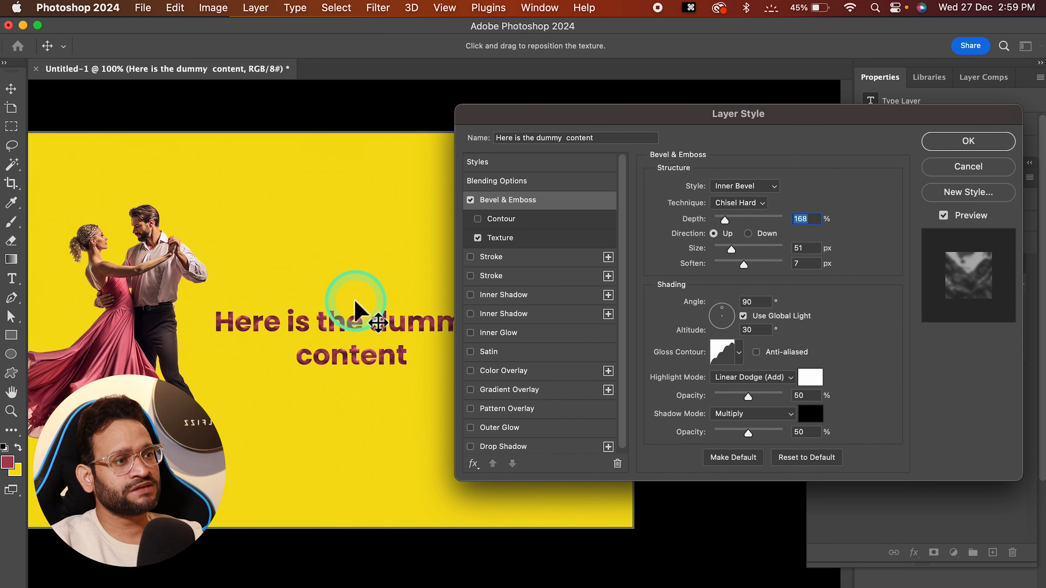
{"action": "left_click", "coordinate": [531, 239]}
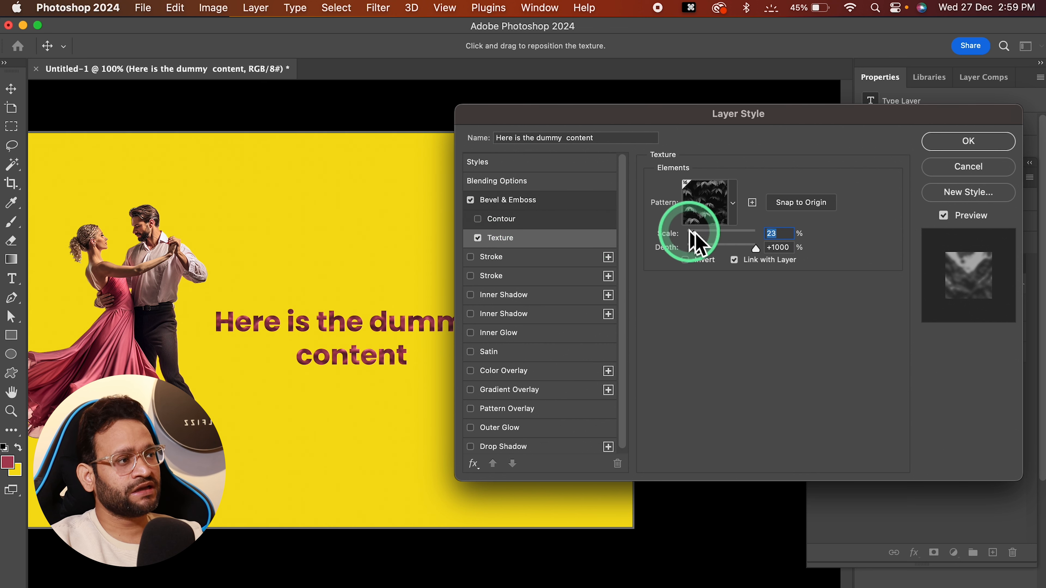
{"action": "left_click", "coordinate": [733, 204]}
{"action": "left_click", "coordinate": [662, 285]}
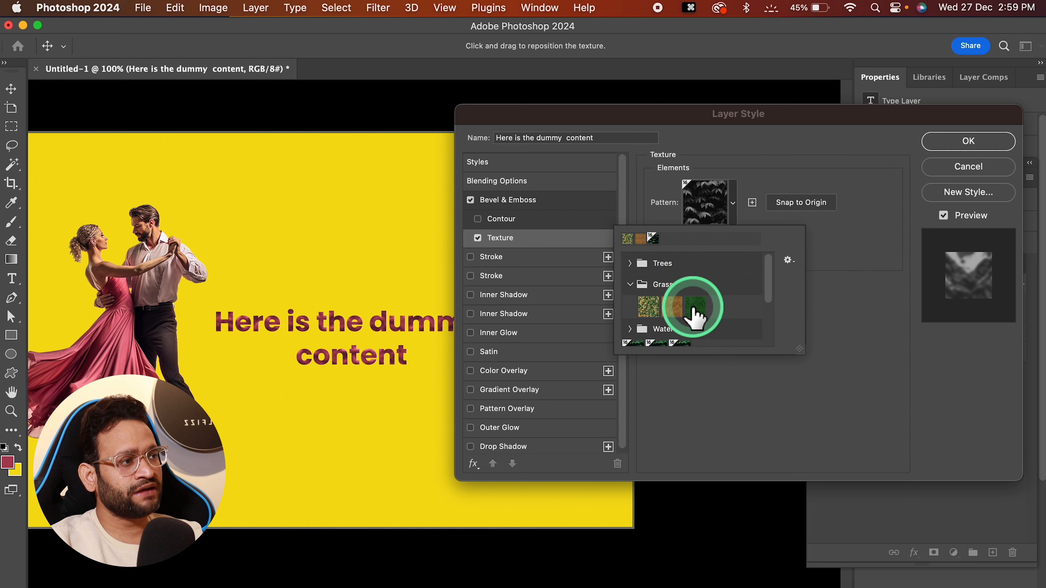
{"action": "left_click", "coordinate": [693, 306]}
{"action": "left_click", "coordinate": [647, 308]}
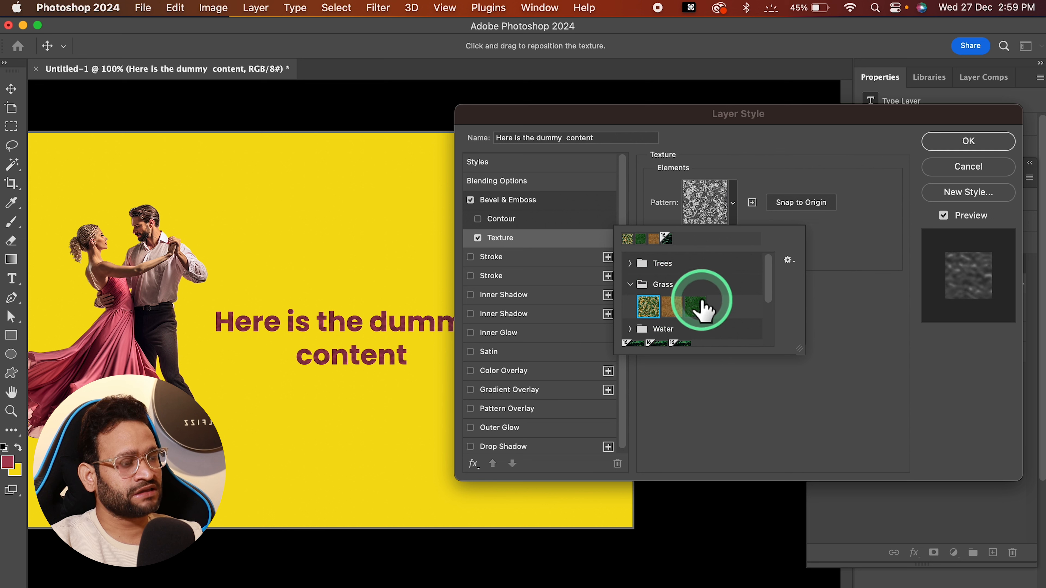
{"action": "left_click", "coordinate": [822, 283]}
Set the bevel texture's scale to 25% and its depth to -2%.
{"action": "mouse_move", "coordinate": [707, 239]}
{"action": "left_mouse_down"}
{"action": "mouse_move", "coordinate": [693, 236]}
{"action": "mouse_move", "coordinate": [730, 238]}
{"action": "mouse_move", "coordinate": [694, 235]}
{"action": "left_mouse_up"}
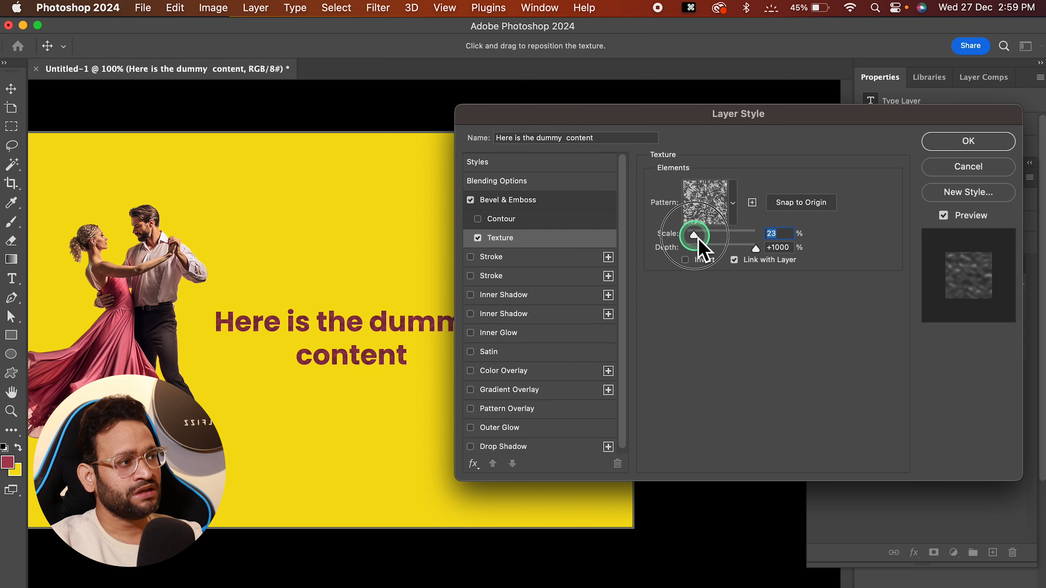
{"action": "left_click", "coordinate": [756, 249]}
{"action": "left_click_drag", "start_coordinate": [759, 252], "coordinate": [725, 251]}
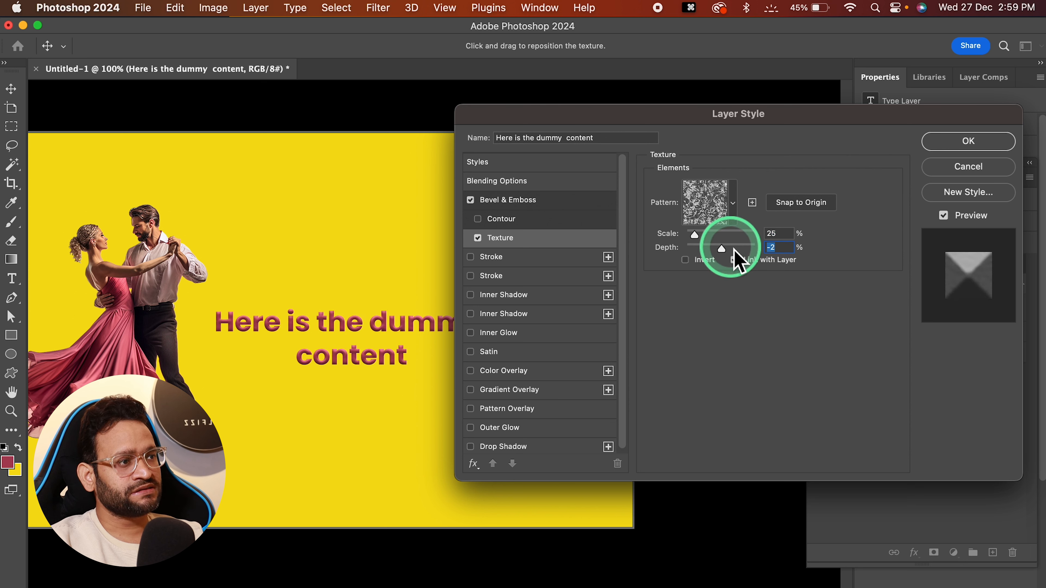
Turn off the Texture and Bevel & Emboss effects on the text.
{"action": "left_click", "coordinate": [477, 238]}
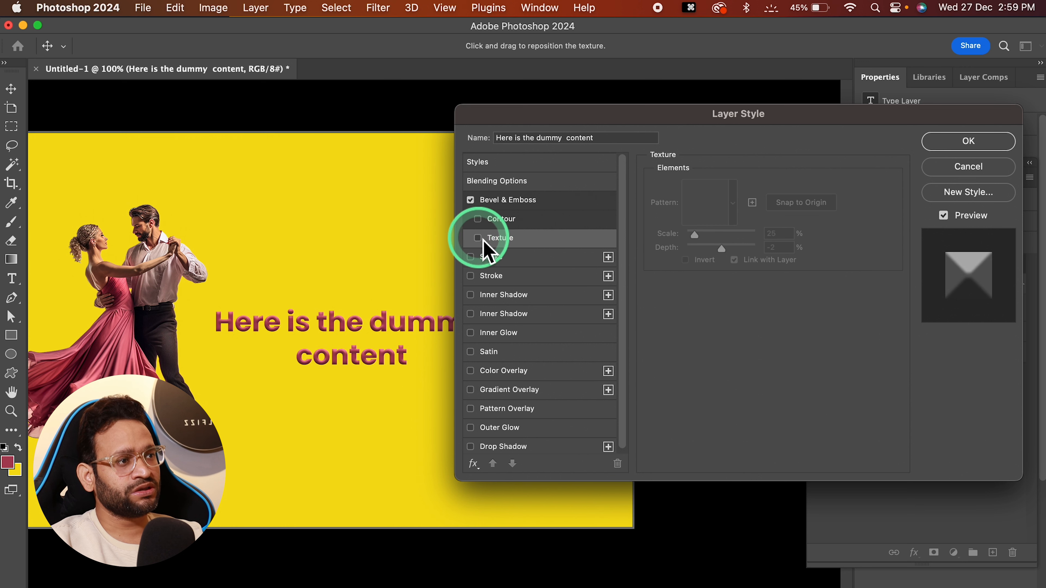
{"action": "left_click", "coordinate": [472, 201]}
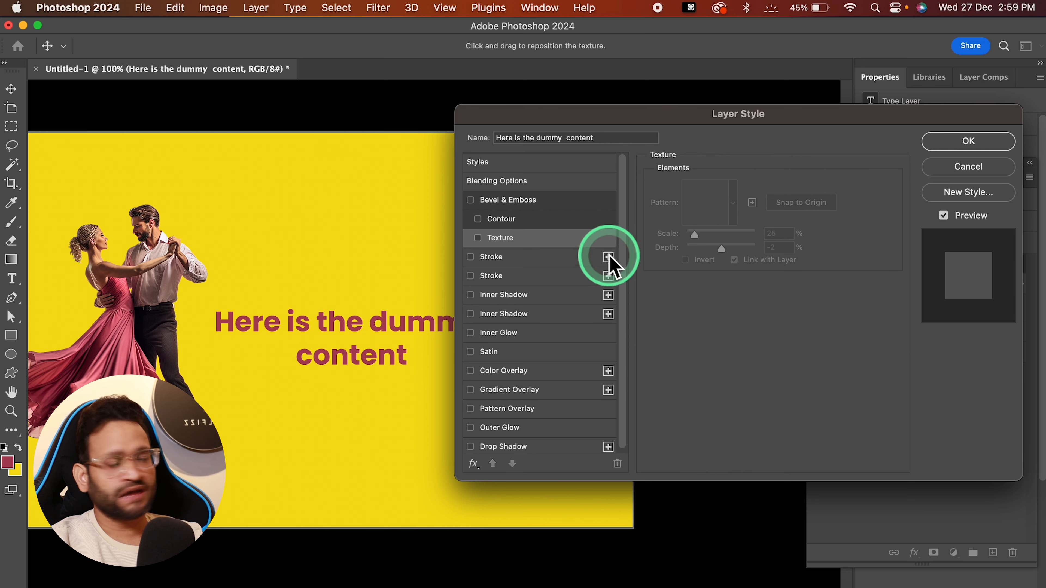
Add an outside stroke to the text with a size of 10 px and the color white (#ffffff).
{"action": "left_click", "coordinate": [471, 257]}
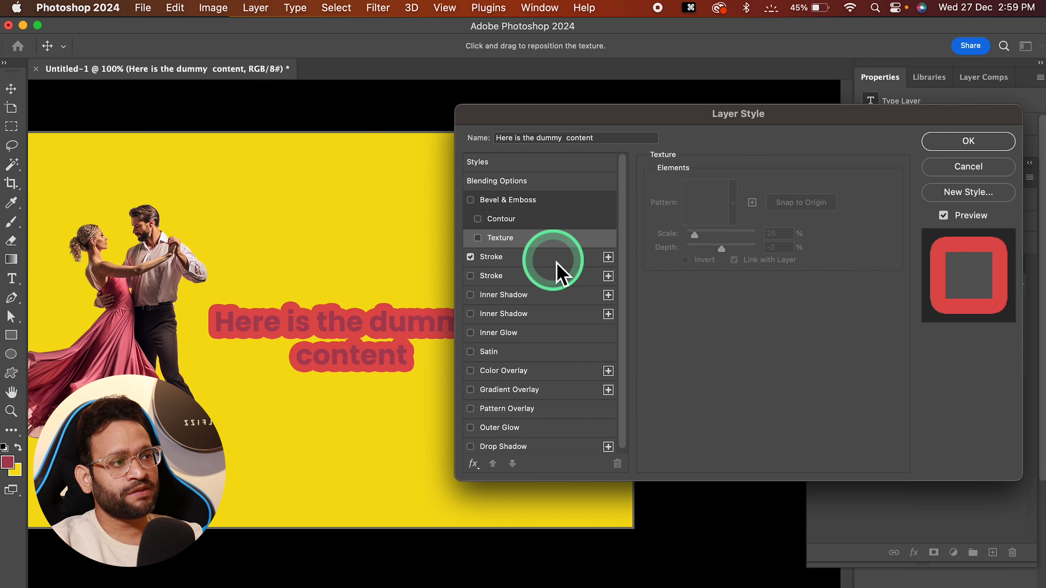
{"action": "left_click", "coordinate": [532, 258]}
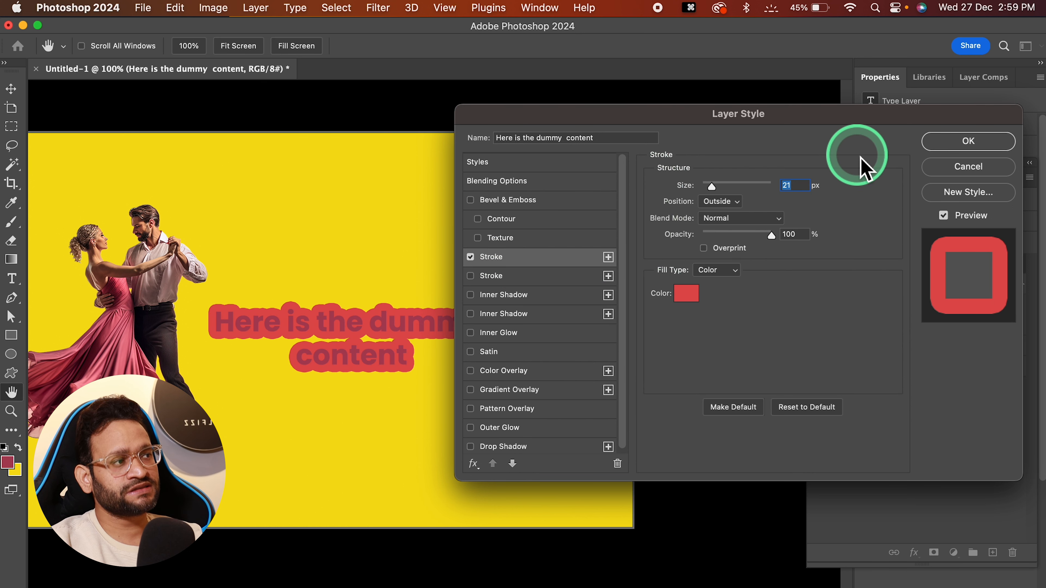
{"action": "left_click_drag", "start_coordinate": [363, 312], "coordinate": [313, 312]}
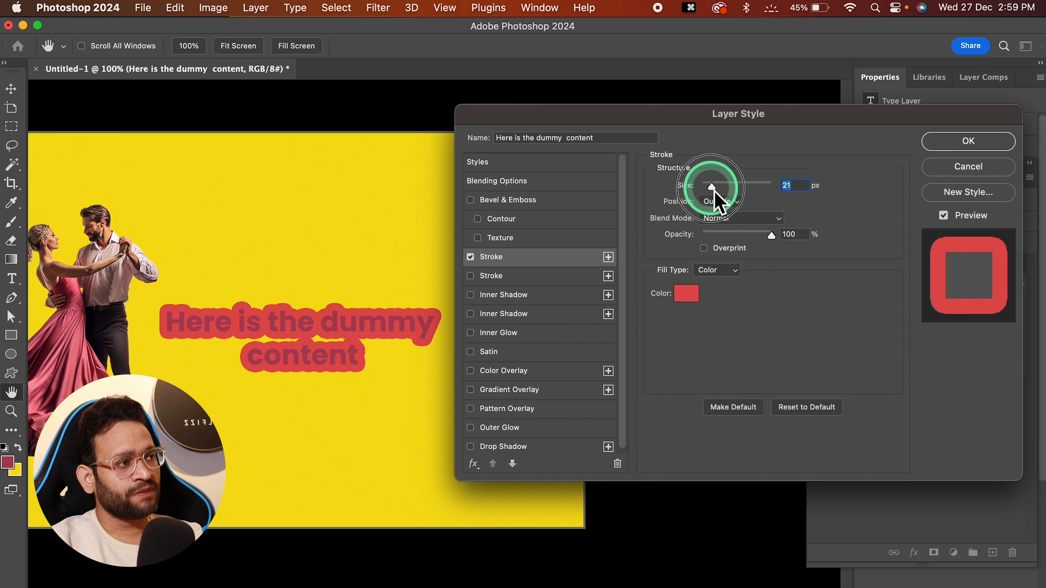
{"action": "left_click_drag", "start_coordinate": [713, 186], "coordinate": [713, 194]}
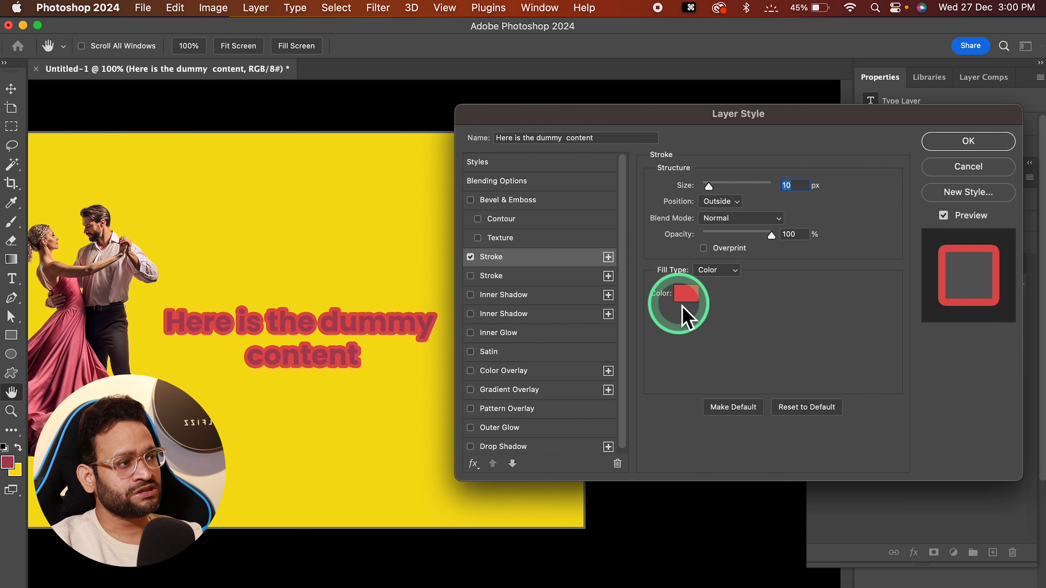
{"action": "left_click", "coordinate": [685, 293]}
{"action": "mouse_move", "coordinate": [683, 292]}
{"action": "left_mouse_down"}
{"action": "mouse_move", "coordinate": [691, 199]}
{"action": "mouse_move", "coordinate": [626, 140]}
{"action": "left_mouse_up"}
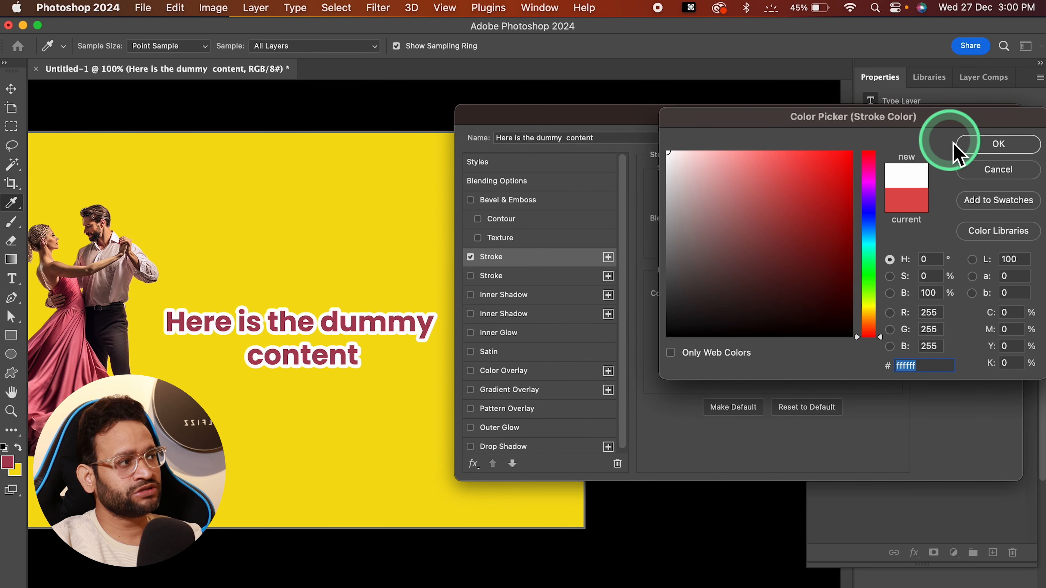
{"action": "left_click", "coordinate": [998, 143]}
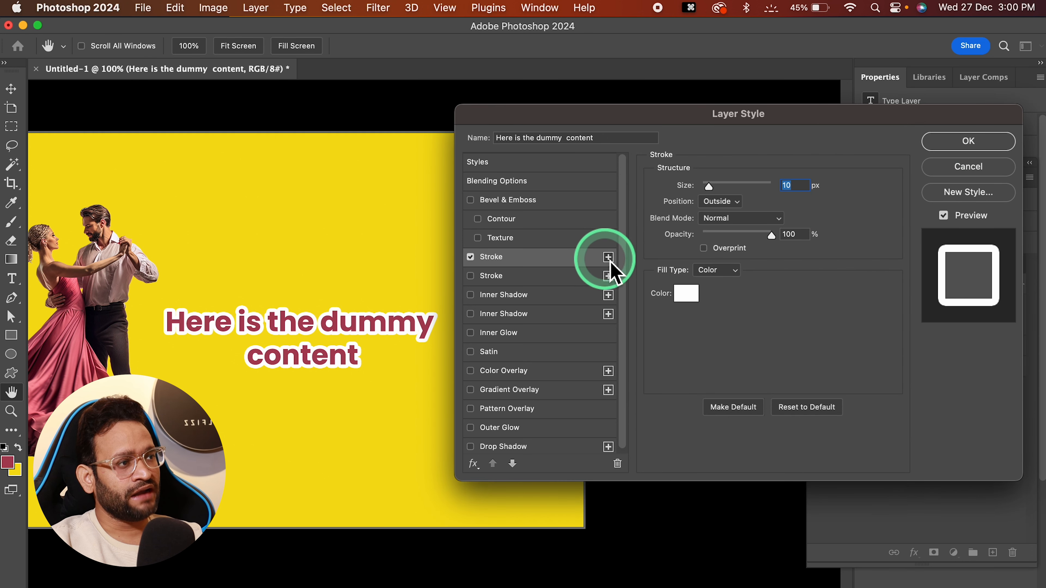
Add a second stroke instance to the text and set the color of the upper stroke to white.
{"action": "left_click", "coordinate": [608, 256]}
{"action": "left_click", "coordinate": [470, 256]}
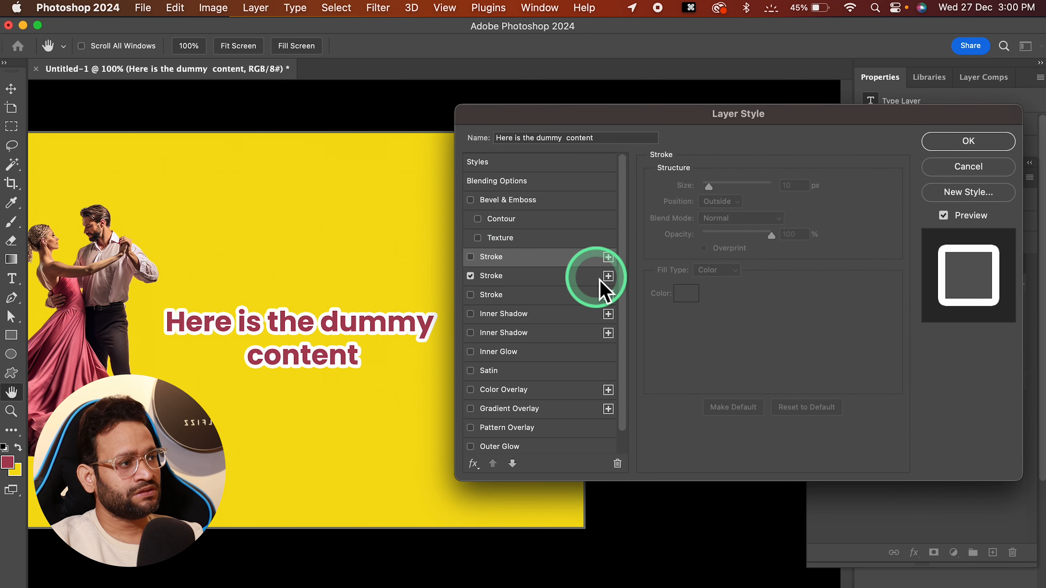
{"action": "left_click", "coordinate": [471, 256]}
{"action": "left_click", "coordinate": [687, 292]}
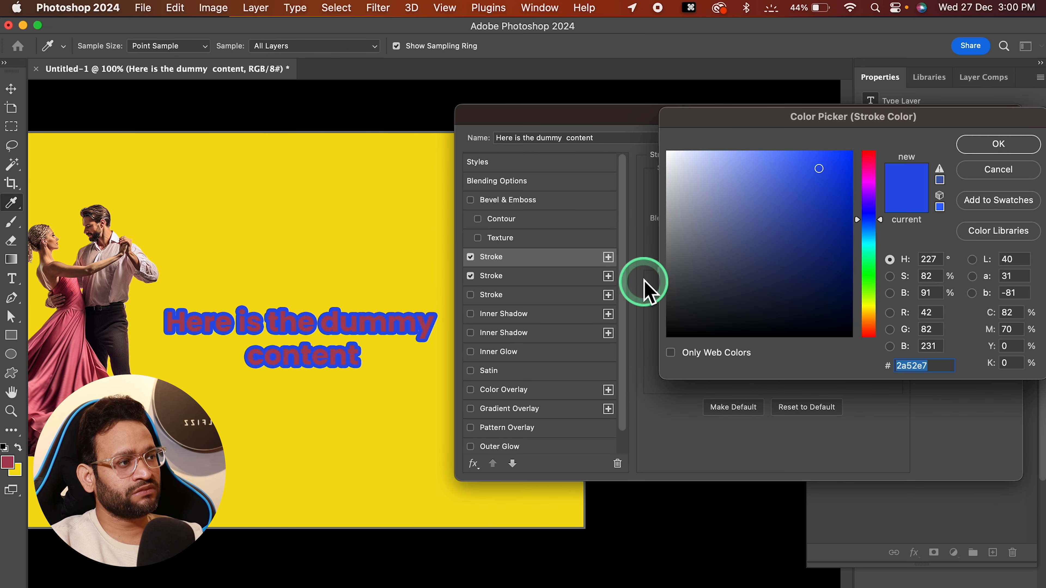
{"action": "left_click_drag", "start_coordinate": [794, 201], "coordinate": [644, 138]}
{"action": "left_click", "coordinate": [986, 149]}
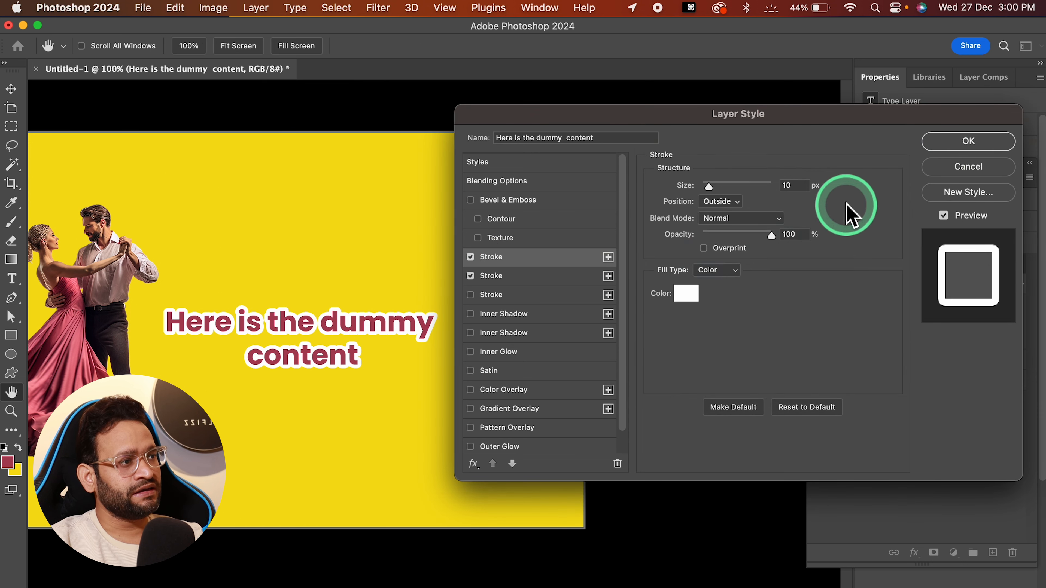
Color the lower active stroke red and set its size to 27 px so it surrounds the white one.
{"action": "left_click", "coordinate": [527, 277]}
{"action": "left_click", "coordinate": [686, 293]}
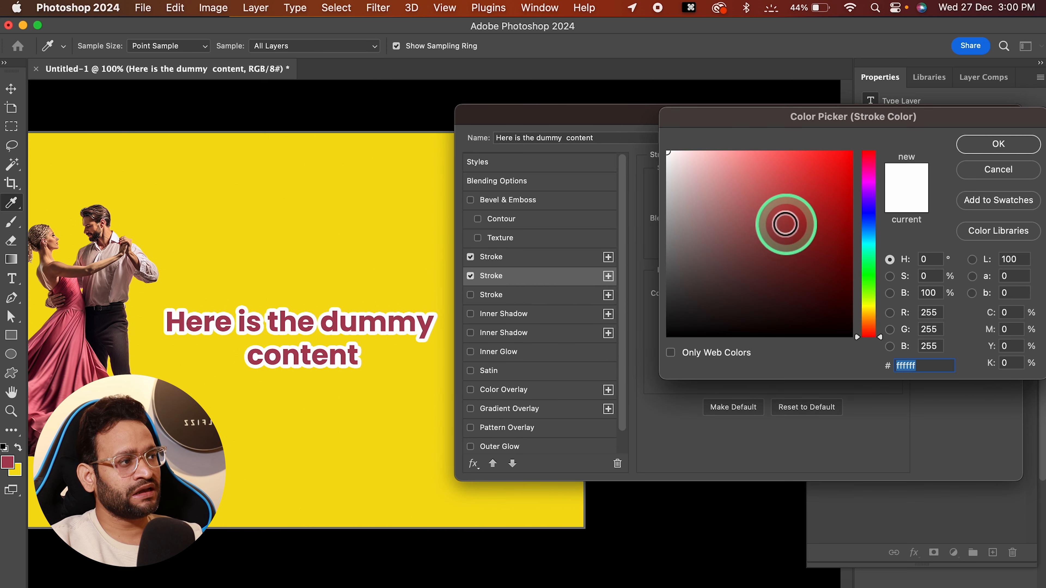
{"action": "left_click", "coordinate": [812, 173]}
{"action": "left_click", "coordinate": [992, 148]}
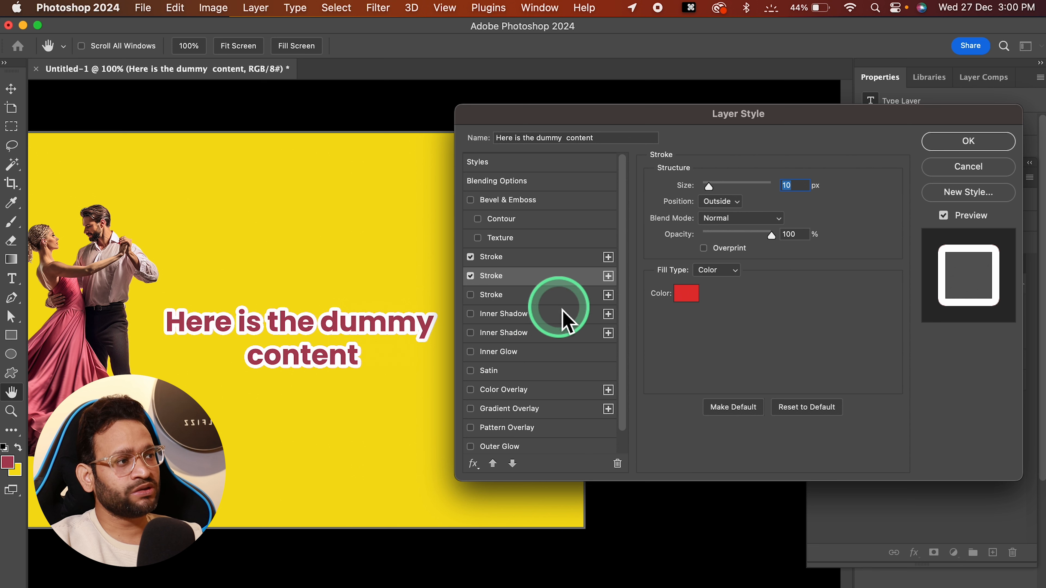
{"action": "left_click_drag", "start_coordinate": [712, 190], "coordinate": [717, 190]}
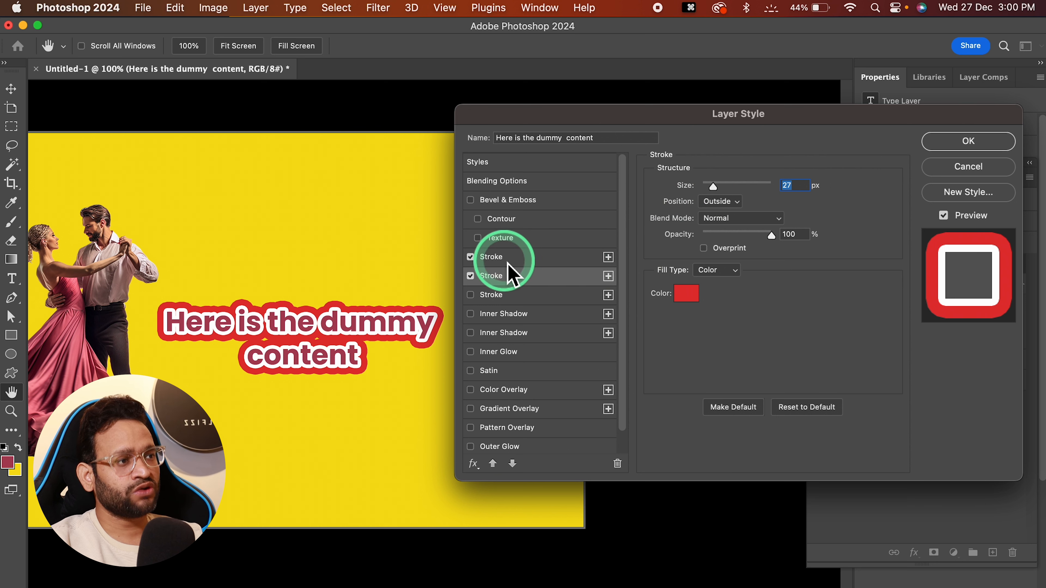
Review the white and red stroke settings and add a third stroke instance from the red one.
{"action": "left_click", "coordinate": [521, 263]}
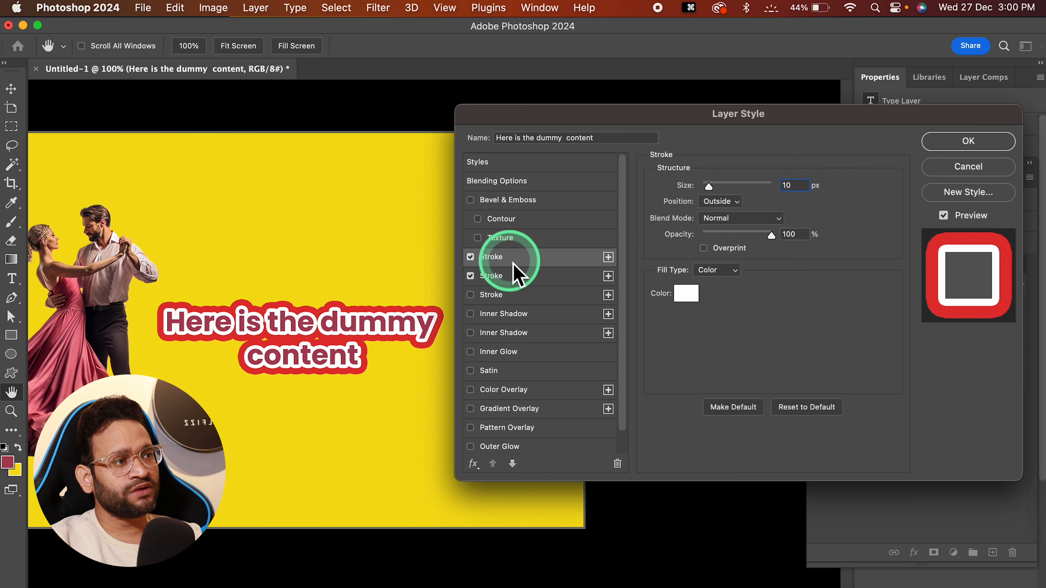
{"action": "left_click", "coordinate": [514, 276]}
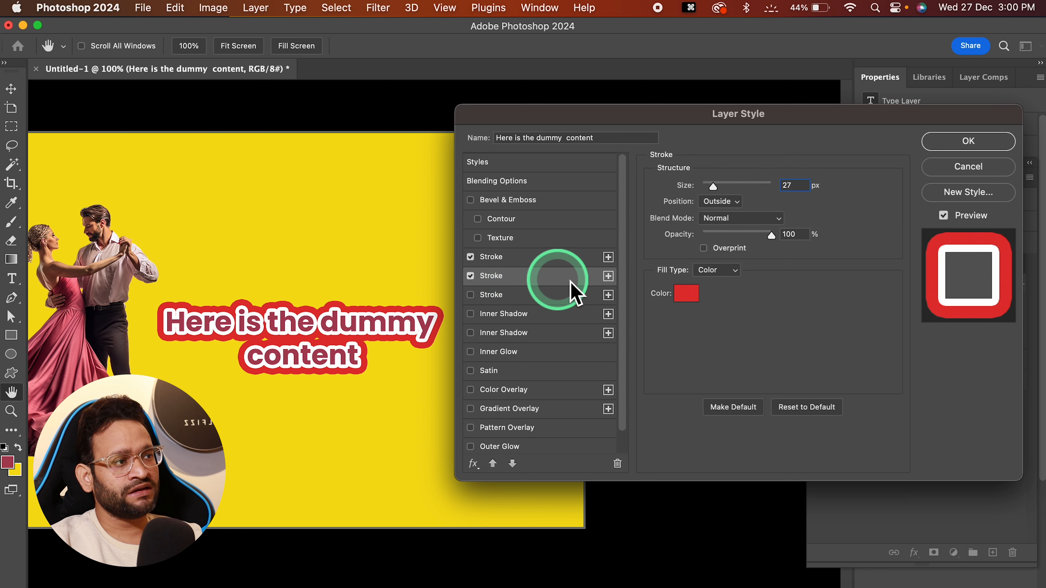
{"action": "left_click", "coordinate": [608, 276]}
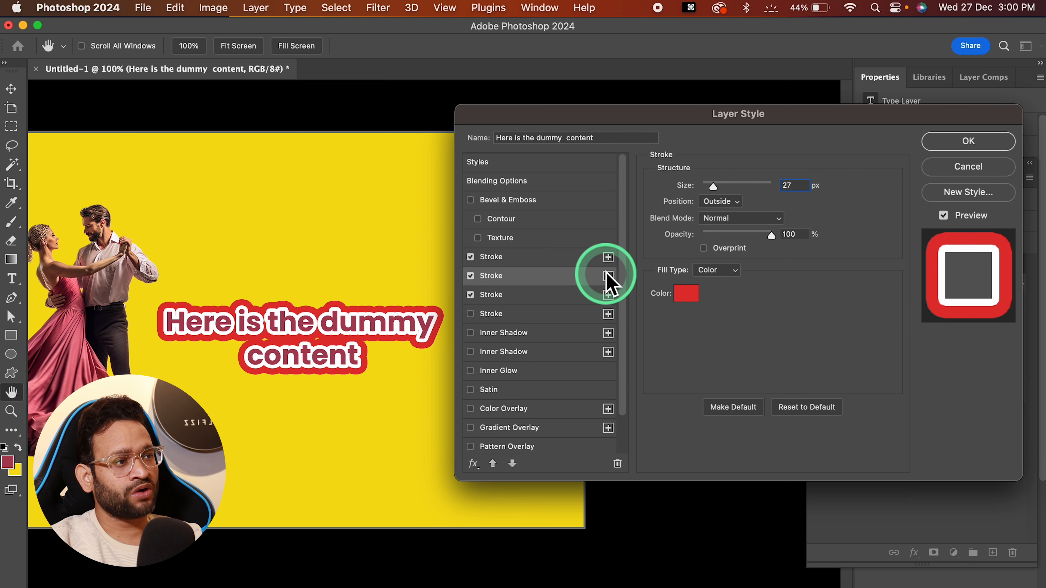
Color the third active stroke blue (#005ffb) and set its size to 40 px so it surrounds the red one.
{"action": "left_click", "coordinate": [511, 295]}
{"action": "left_click", "coordinate": [698, 303]}
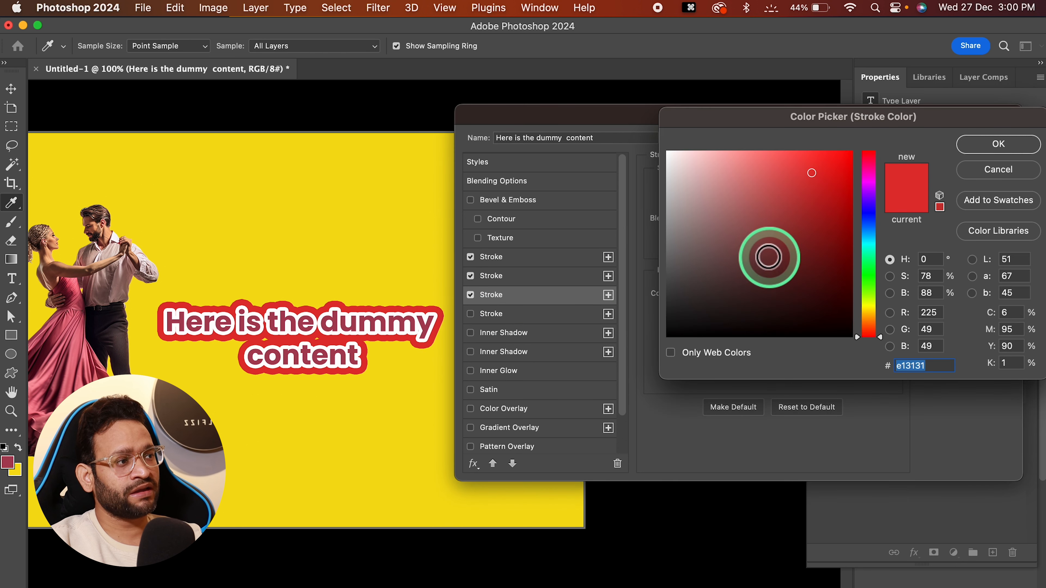
{"action": "left_click", "coordinate": [869, 224]}
{"action": "left_click", "coordinate": [850, 154]}
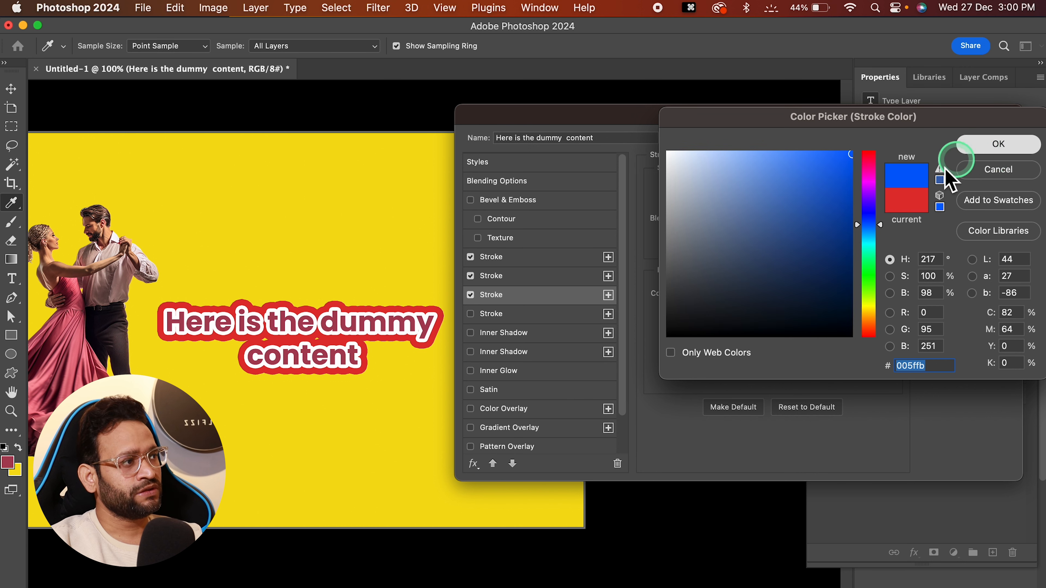
{"action": "left_click", "coordinate": [982, 150]}
{"action": "mouse_move", "coordinate": [716, 186]}
{"action": "left_mouse_down"}
{"action": "mouse_move", "coordinate": [728, 193]}
{"action": "mouse_move", "coordinate": [717, 187]}
{"action": "left_mouse_up"}
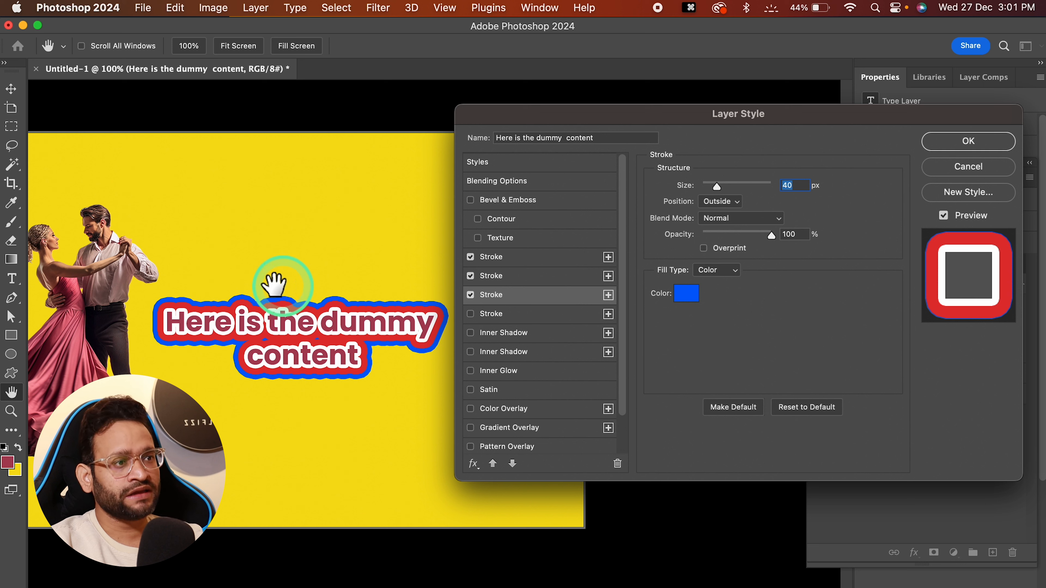
Discard the text's stroke changes and select the dancing couple image on the canvas.
{"action": "left_click", "coordinate": [958, 175]}
{"action": "left_click", "coordinate": [161, 347]}
{"action": "scroll", "coordinate": [303, 359], "scroll_direction": "left", "scroll_amount": 4}
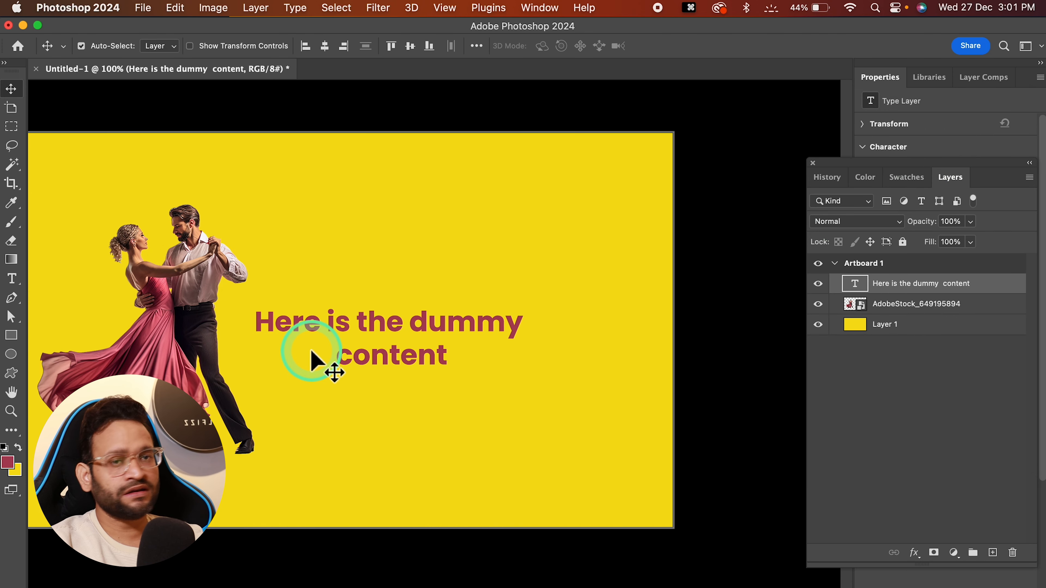
{"action": "scroll", "coordinate": [305, 346], "scroll_direction": "left", "scroll_amount": 5}
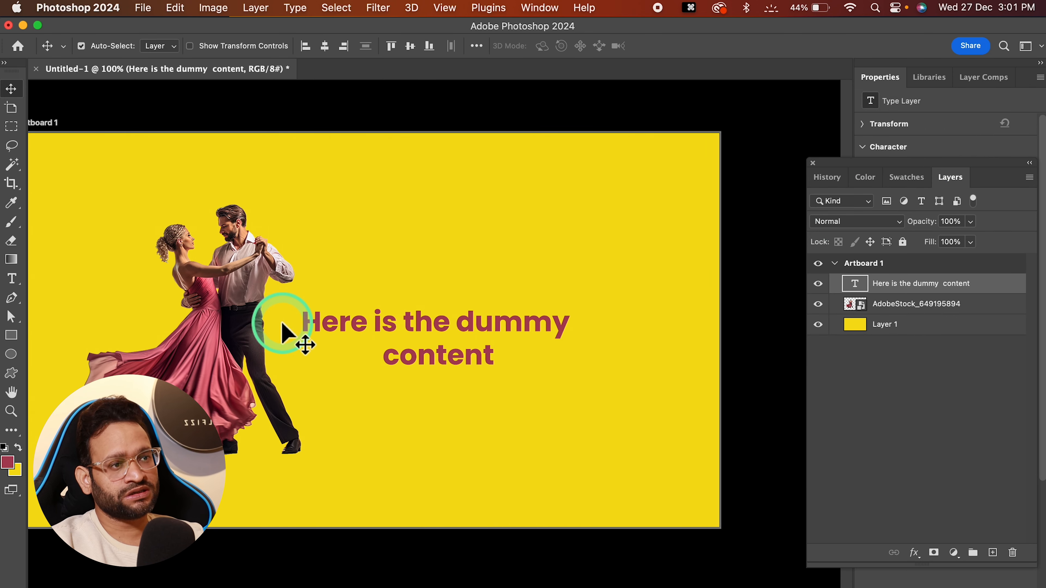
{"action": "left_click", "coordinate": [294, 281]}
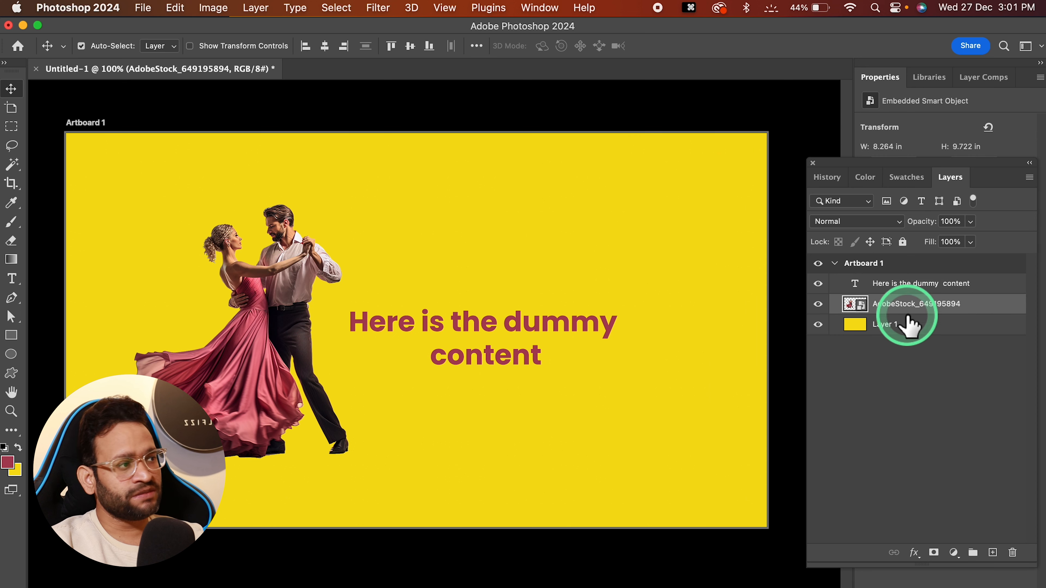
Add an Inner Shadow to the dancing couple image layer and change the shadow color to bright red.
{"action": "double_click", "coordinate": [1005, 304]}
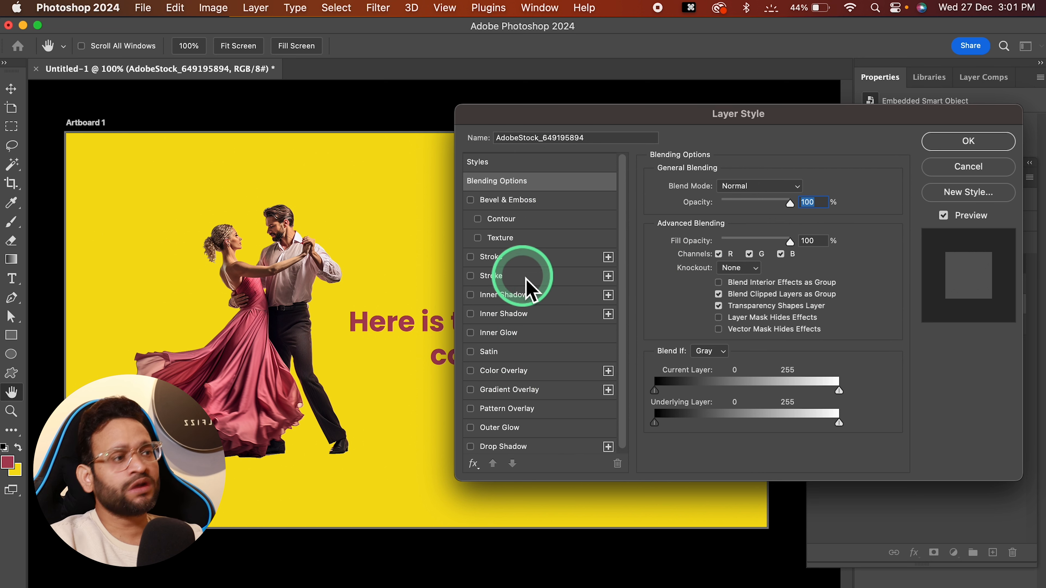
{"action": "left_click", "coordinate": [548, 298]}
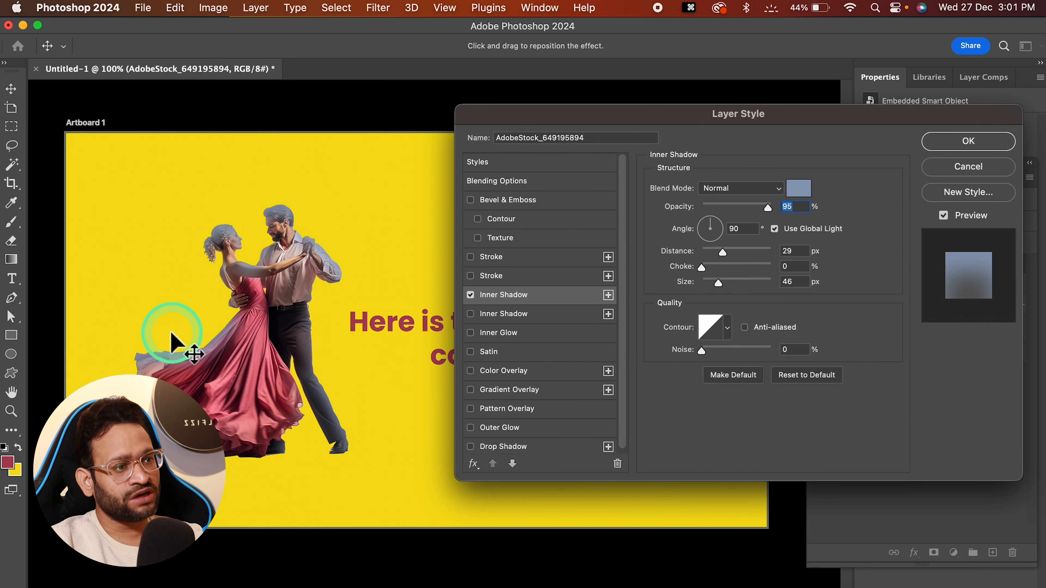
{"action": "left_click", "coordinate": [803, 189]}
{"action": "left_click_drag", "start_coordinate": [869, 230], "coordinate": [869, 154]}
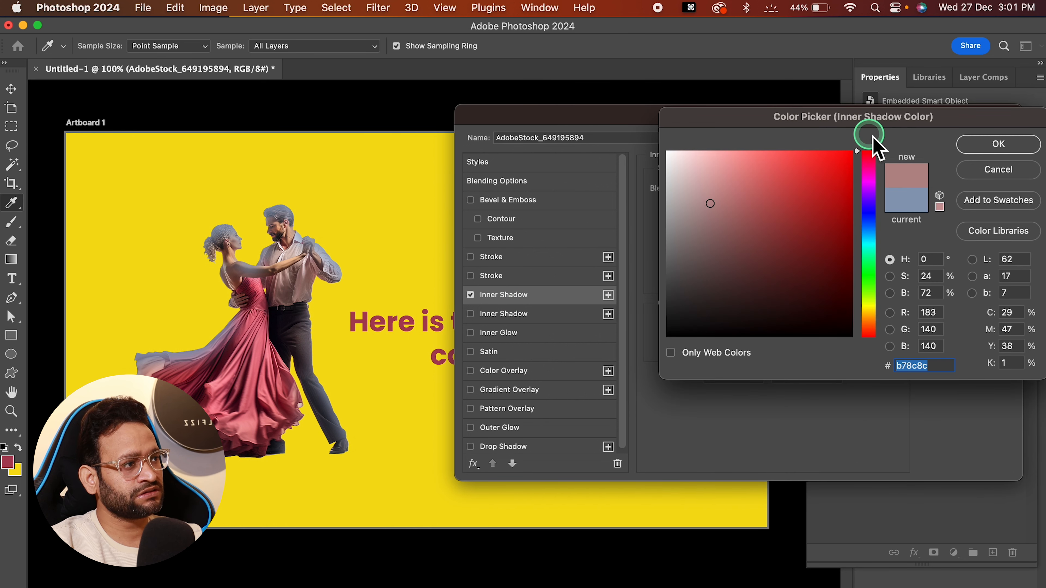
{"action": "left_click_drag", "start_coordinate": [803, 191], "coordinate": [859, 118]}
{"action": "left_click", "coordinate": [988, 150]}
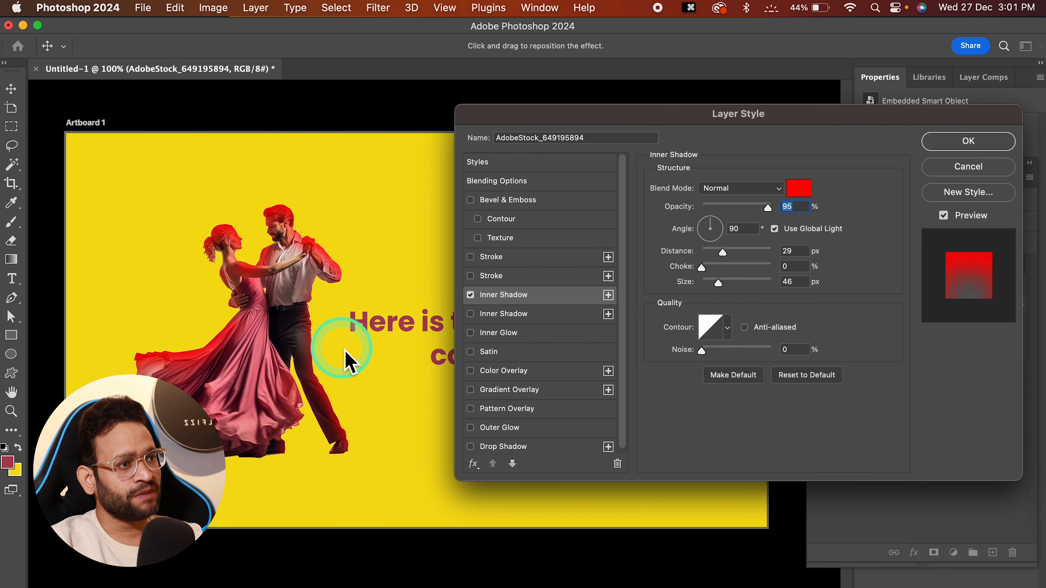
Set the inner shadow's size to 0 px and its angle to 145°.
{"action": "mouse_move", "coordinate": [719, 283]}
{"action": "left_mouse_down"}
{"action": "mouse_move", "coordinate": [744, 284]}
{"action": "mouse_move", "coordinate": [702, 284]}
{"action": "mouse_move", "coordinate": [724, 291]}
{"action": "mouse_move", "coordinate": [708, 289]}
{"action": "left_mouse_up"}
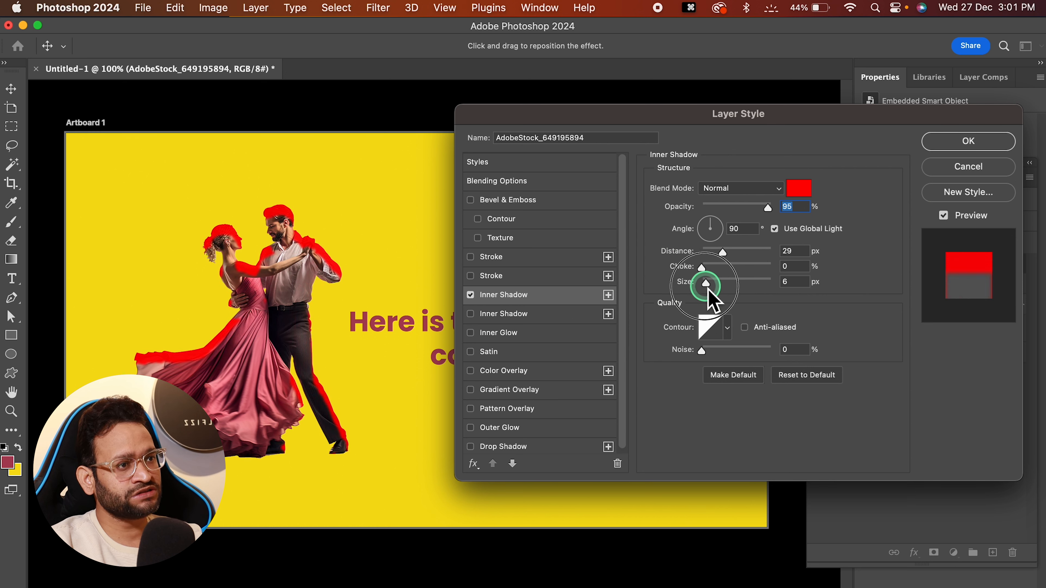
{"action": "left_click", "coordinate": [309, 253]}
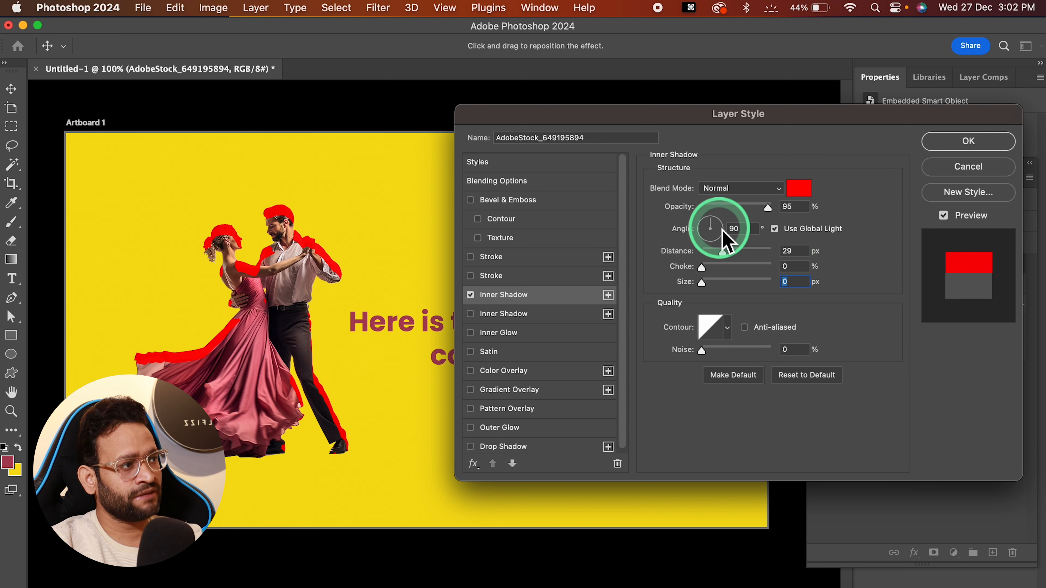
{"action": "left_click", "coordinate": [713, 226]}
{"action": "mouse_move", "coordinate": [706, 228]}
{"action": "left_mouse_down"}
{"action": "mouse_move", "coordinate": [718, 229]}
{"action": "mouse_move", "coordinate": [706, 227]}
{"action": "left_mouse_up"}
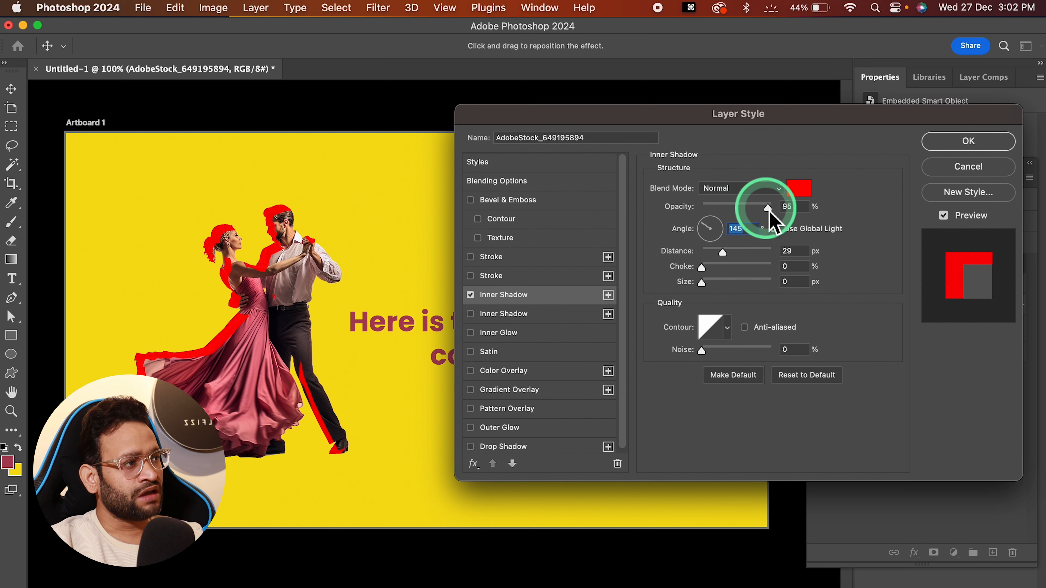
Set the inner shadow's opacity to 100%, distance to 4 px and size to 73 px.
{"action": "left_click_drag", "start_coordinate": [765, 207], "coordinate": [815, 210]}
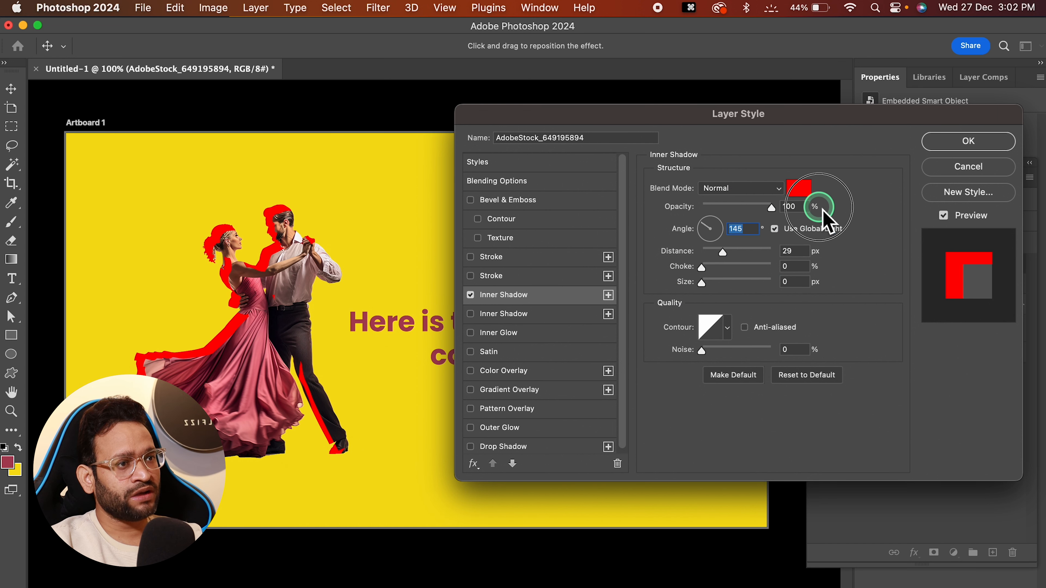
{"action": "mouse_move", "coordinate": [702, 283]}
{"action": "left_mouse_down"}
{"action": "mouse_move", "coordinate": [729, 286]}
{"action": "mouse_move", "coordinate": [725, 253]}
{"action": "mouse_move", "coordinate": [705, 256]}
{"action": "mouse_move", "coordinate": [711, 285]}
{"action": "left_mouse_up"}
{"action": "left_click", "coordinate": [729, 283]}
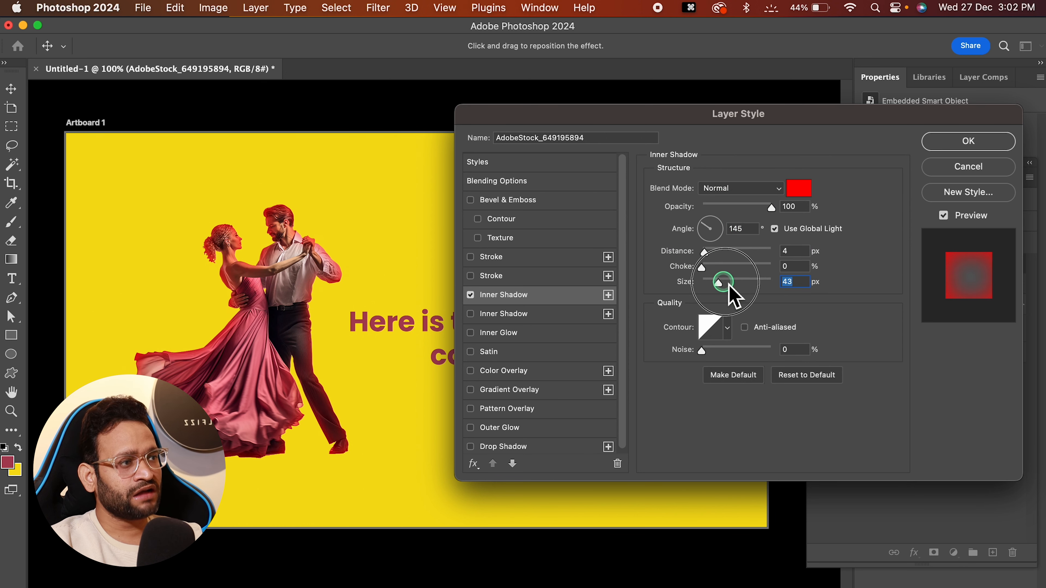
Try the Color Burn, Soft Light and Divide blend modes on the inner shadow and settle on Vivid Light.
{"action": "left_click", "coordinate": [735, 189]}
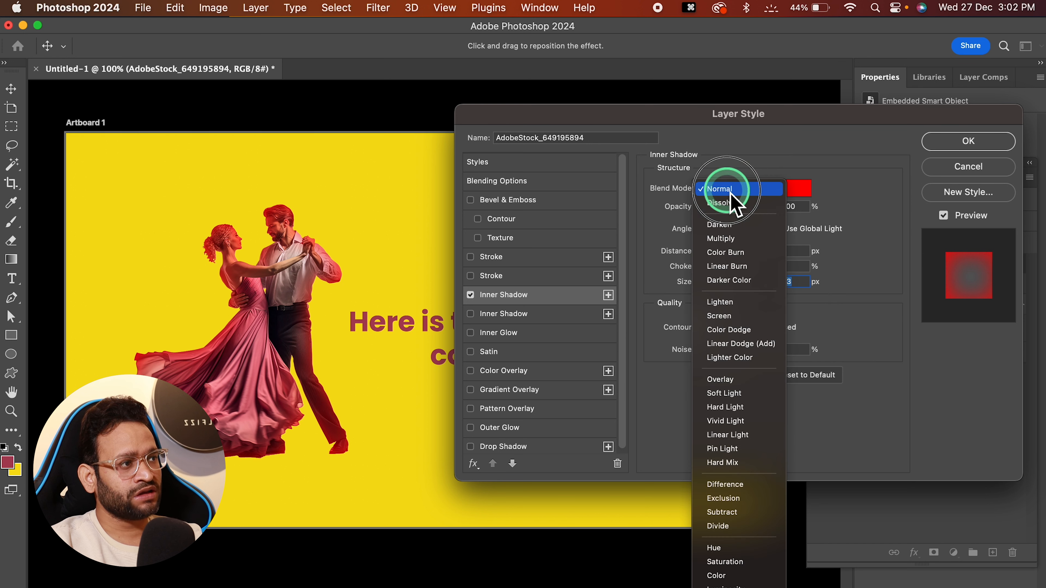
{"action": "left_click", "coordinate": [732, 253]}
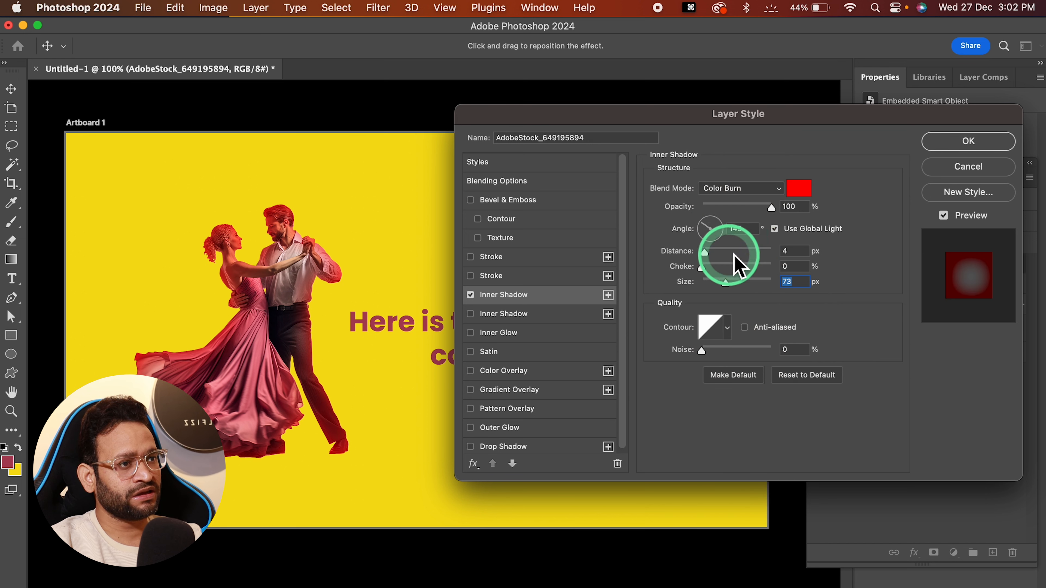
{"action": "left_click", "coordinate": [738, 189]}
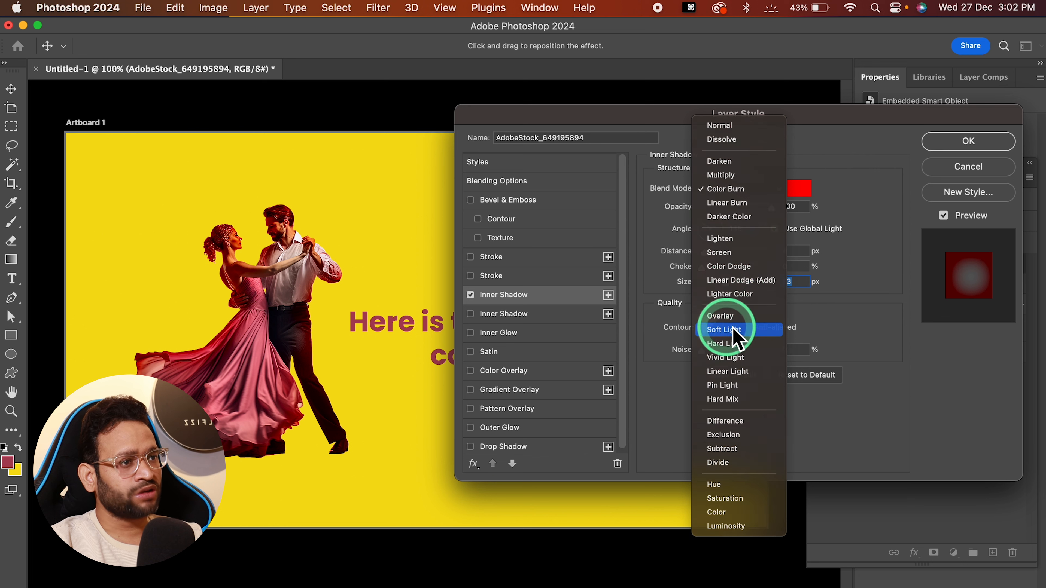
{"action": "left_click", "coordinate": [733, 329]}
{"action": "left_click", "coordinate": [740, 193]}
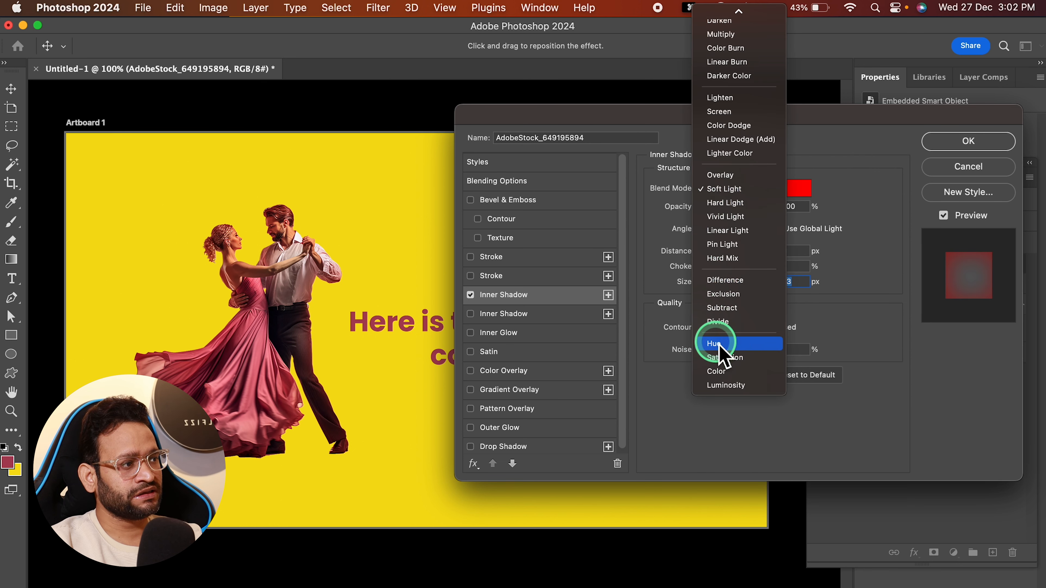
{"action": "left_click", "coordinate": [731, 184]}
{"action": "left_click", "coordinate": [728, 196]}
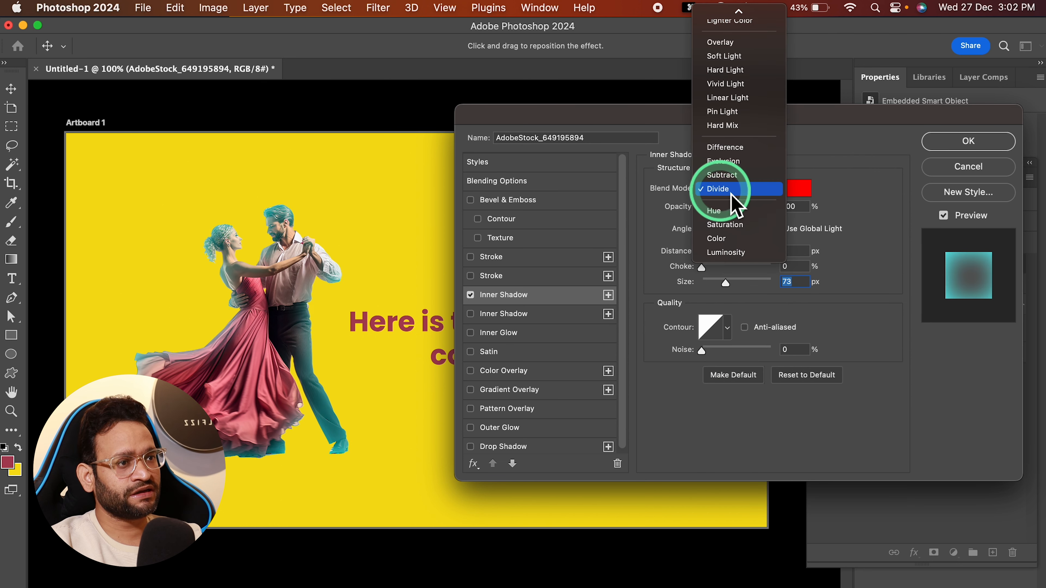
{"action": "left_click", "coordinate": [733, 88]}
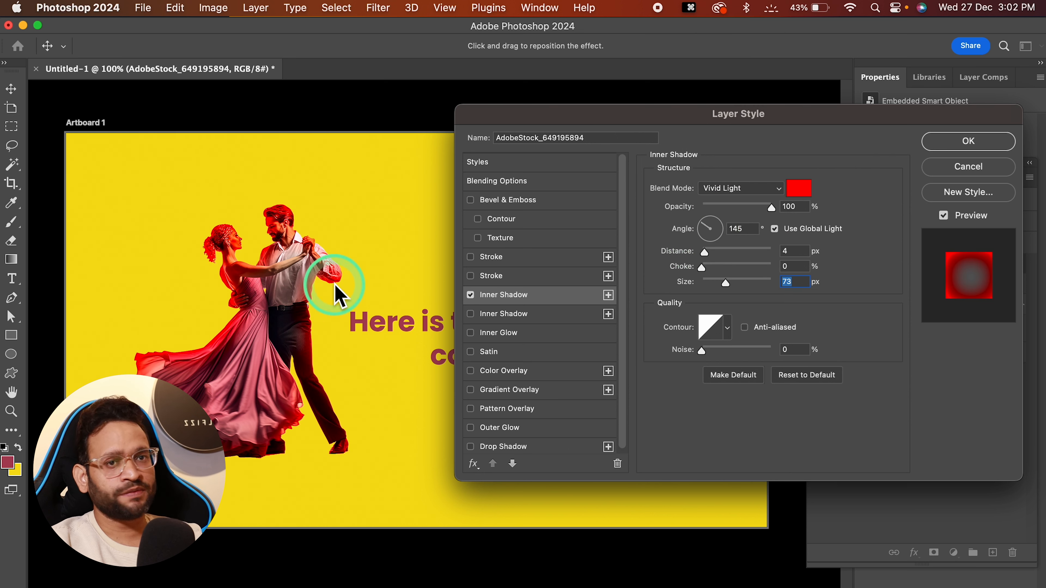
Toggle the inner shadow to compare the image with and without it, and leave it disabled.
{"action": "left_click", "coordinate": [471, 296]}
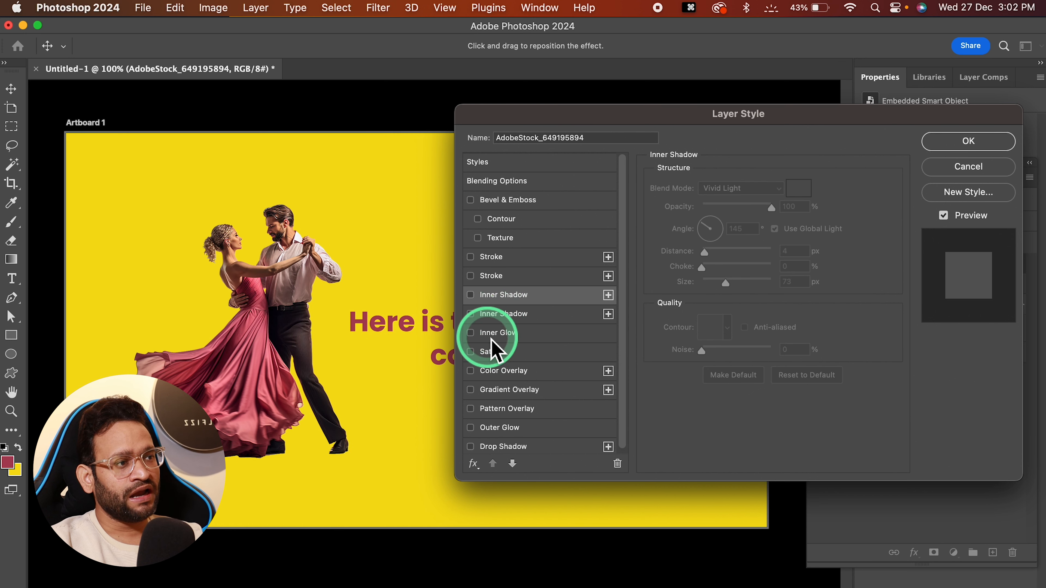
{"action": "left_click", "coordinate": [471, 296]}
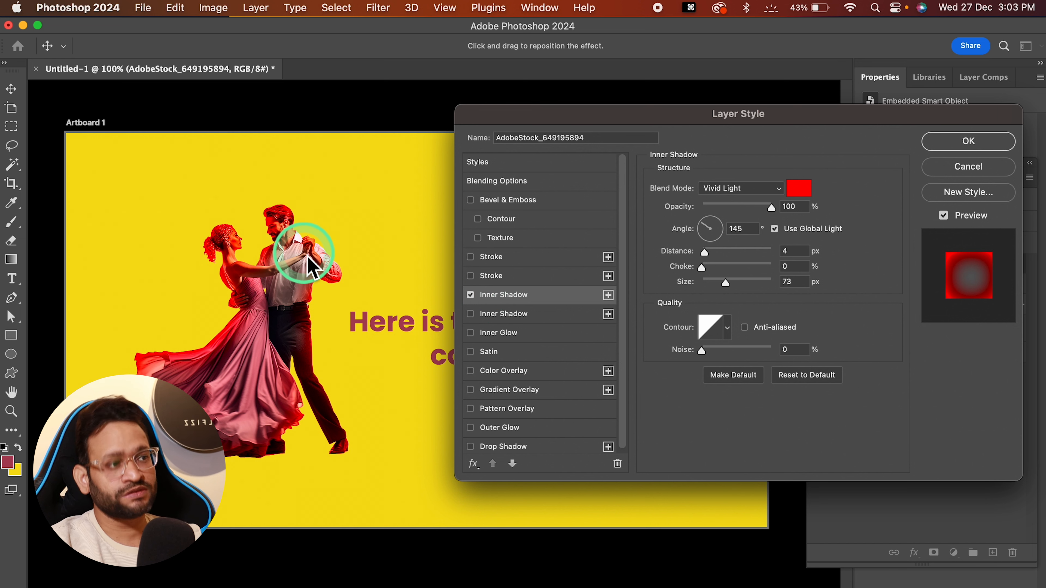
{"action": "left_click", "coordinate": [470, 295]}
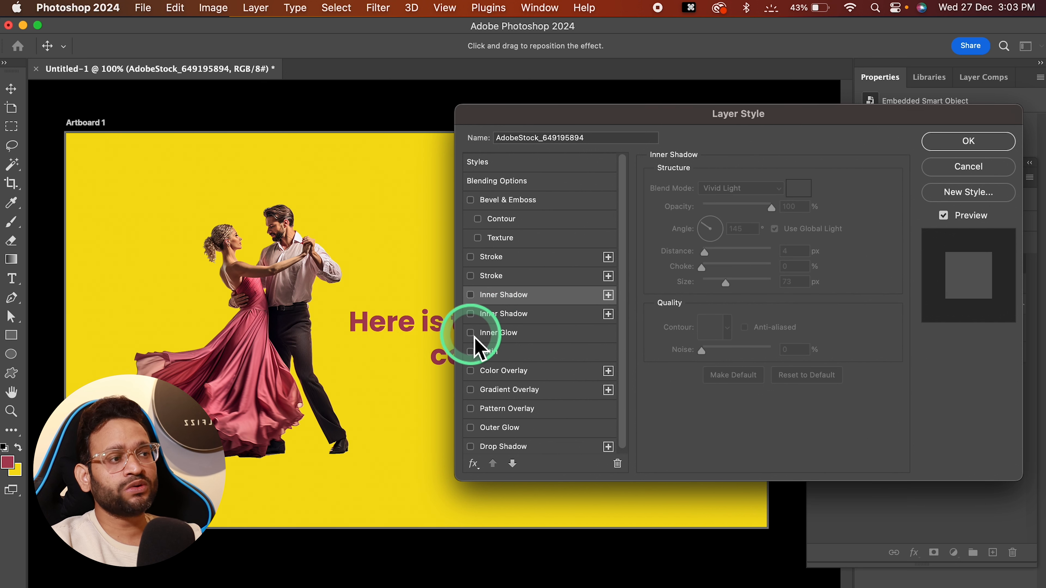
Add a white Inner Glow to the couple image with 100% opacity, 51% choke and a 40 px size.
{"action": "left_click", "coordinate": [505, 336]}
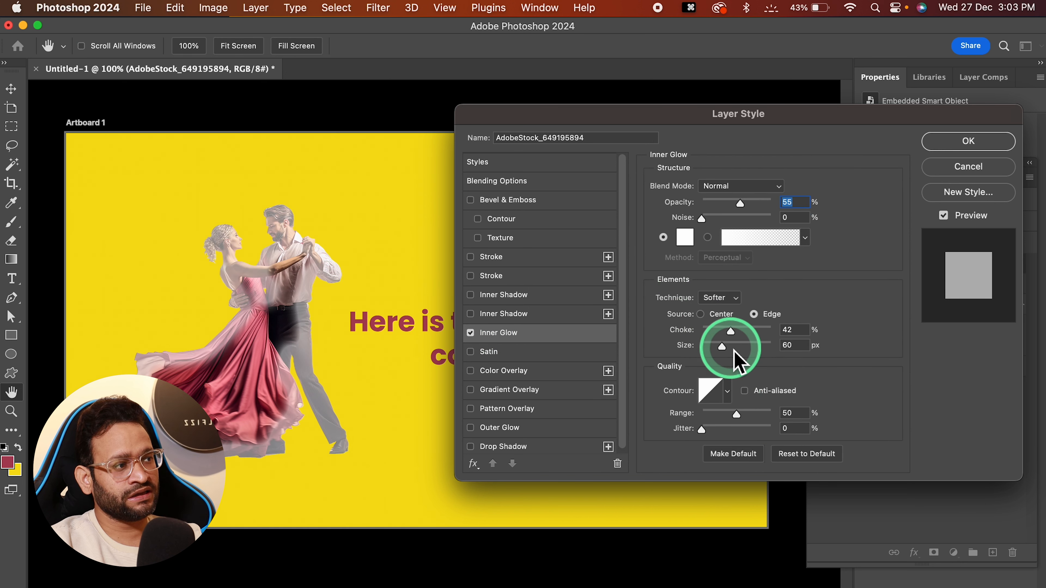
{"action": "mouse_move", "coordinate": [725, 351]}
{"action": "left_mouse_down"}
{"action": "mouse_move", "coordinate": [708, 352]}
{"action": "mouse_move", "coordinate": [733, 329]}
{"action": "mouse_move", "coordinate": [790, 333]}
{"action": "mouse_move", "coordinate": [720, 346]}
{"action": "left_mouse_up"}
{"action": "left_click_drag", "start_coordinate": [740, 203], "coordinate": [797, 198]}
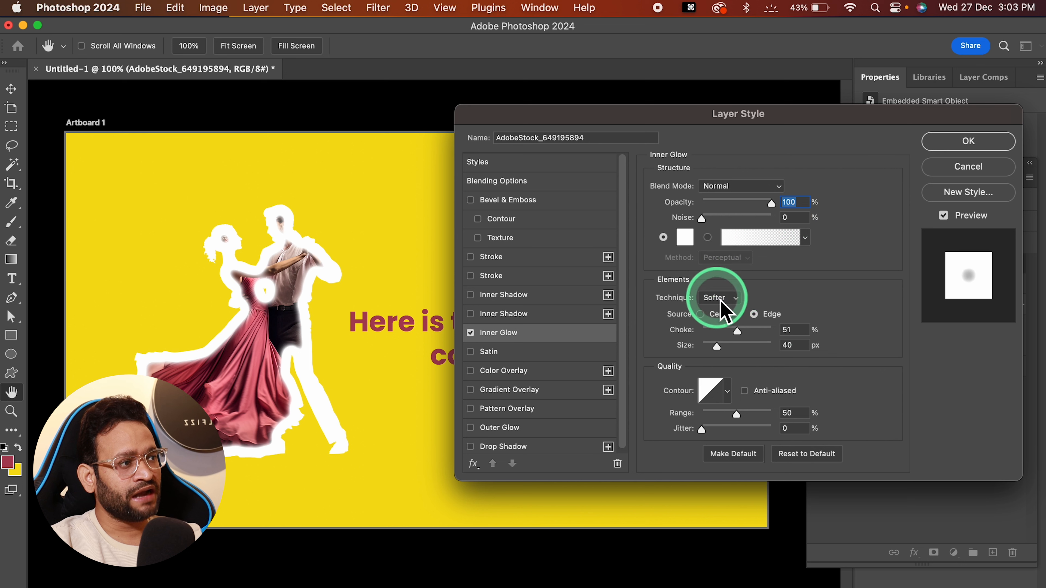
Recolor the inner glow red (#ff3c3c) with 0% choke and a 46 px size, and turn the effect off.
{"action": "left_click", "coordinate": [685, 238]}
{"action": "left_click", "coordinate": [810, 154]}
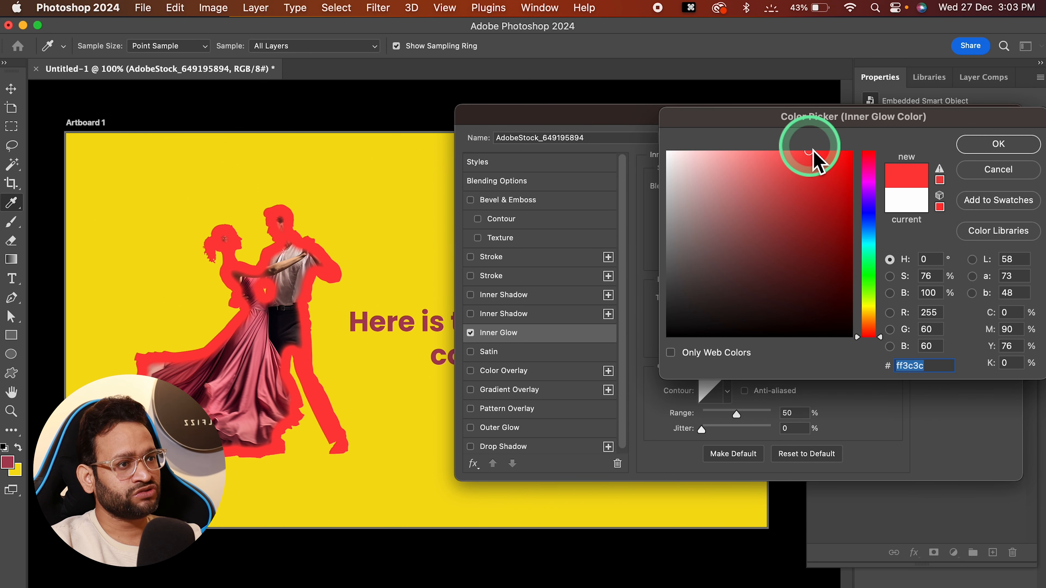
{"action": "left_click", "coordinate": [962, 144]}
{"action": "left_click_drag", "start_coordinate": [722, 352], "coordinate": [700, 334]}
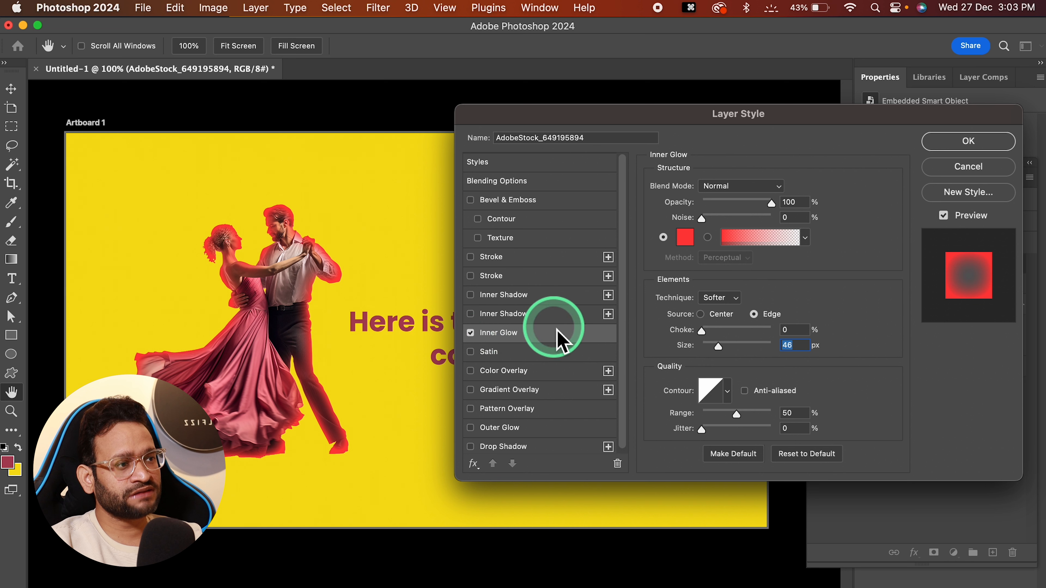
{"action": "left_click", "coordinate": [470, 333]}
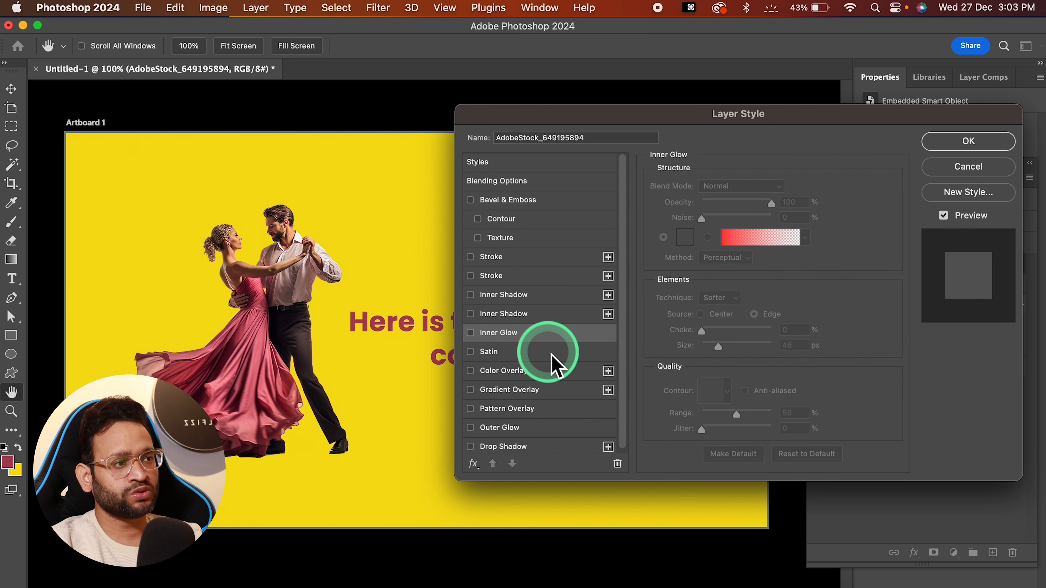
Try a black Multiply Satin effect on the couple image with 36% opacity and a 65° angle, and turn it off.
{"action": "left_click", "coordinate": [470, 352]}
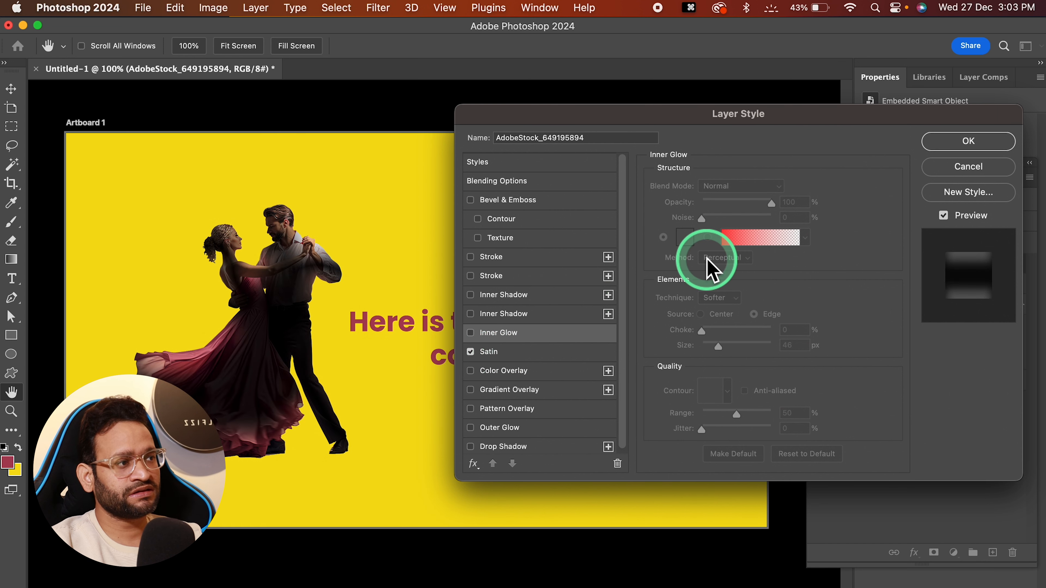
{"action": "left_click", "coordinate": [544, 352]}
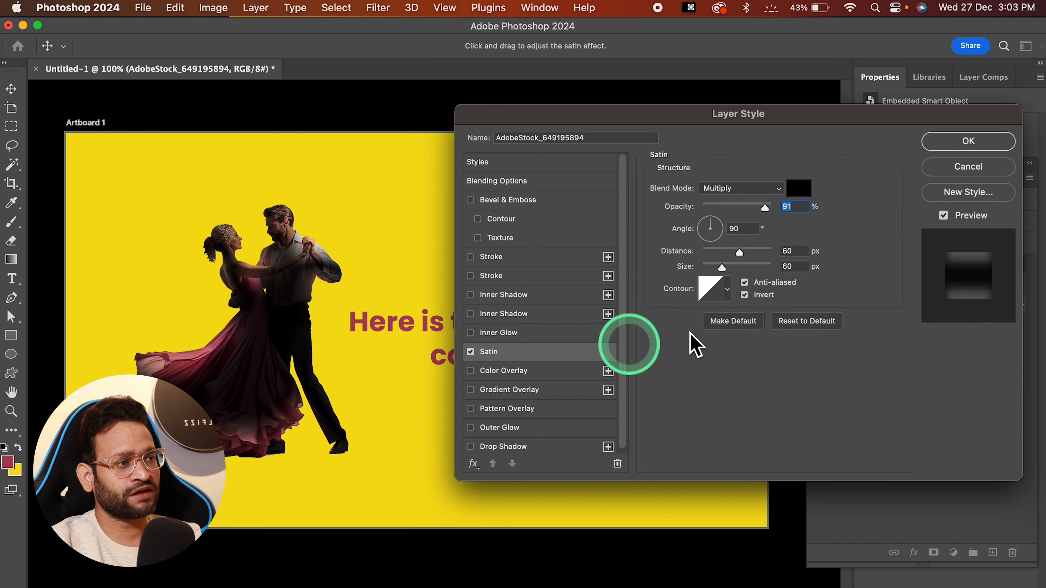
{"action": "left_click", "coordinate": [733, 194]}
{"action": "left_click", "coordinate": [844, 237]}
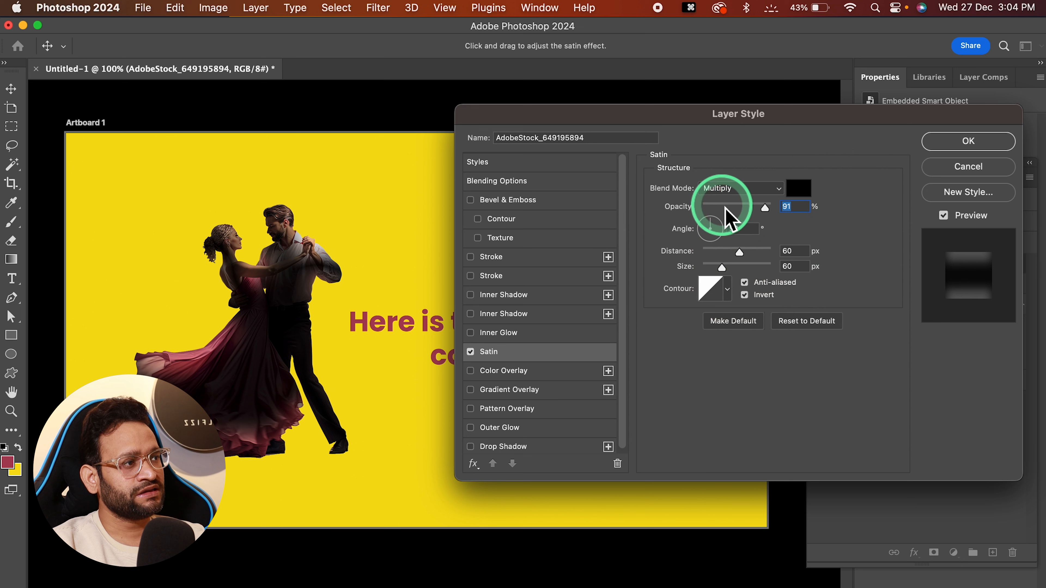
{"action": "mouse_move", "coordinate": [771, 212]}
{"action": "left_mouse_down"}
{"action": "mouse_move", "coordinate": [730, 211]}
{"action": "mouse_move", "coordinate": [702, 227]}
{"action": "mouse_move", "coordinate": [720, 226]}
{"action": "left_mouse_up"}
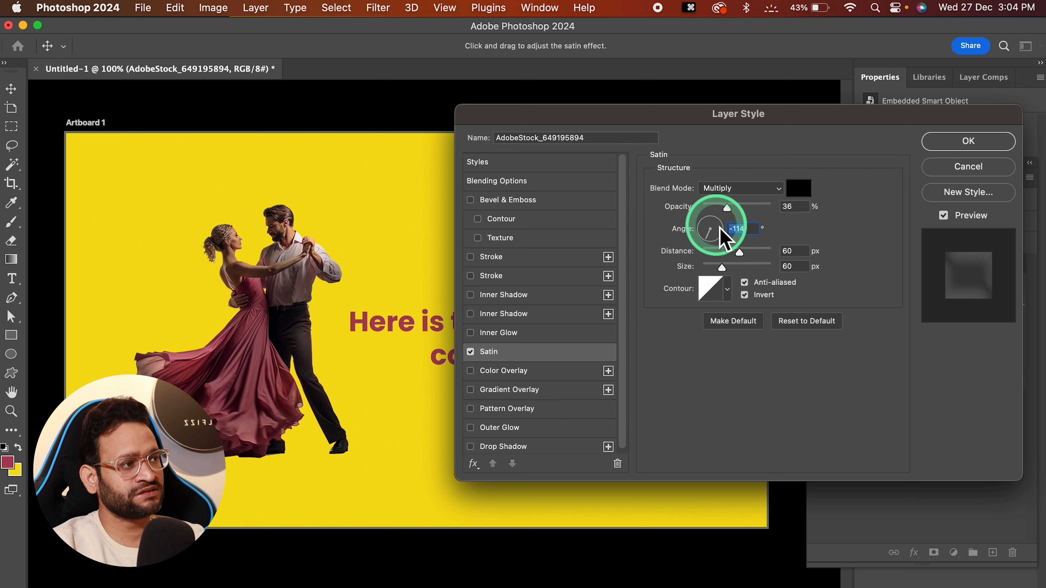
{"action": "left_click", "coordinate": [720, 226]}
{"action": "left_click", "coordinate": [714, 221]}
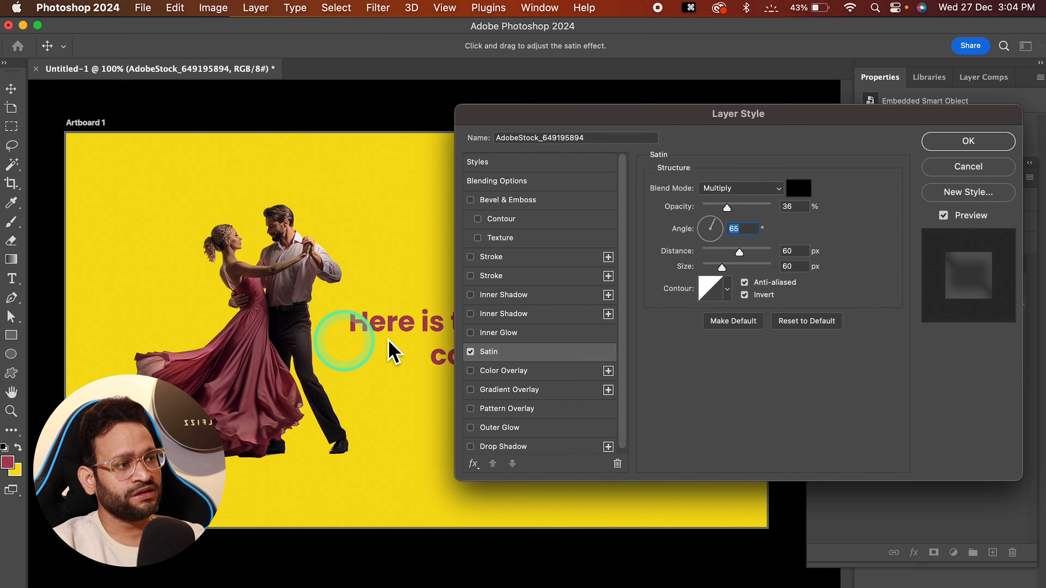
{"action": "left_click", "coordinate": [470, 352]}
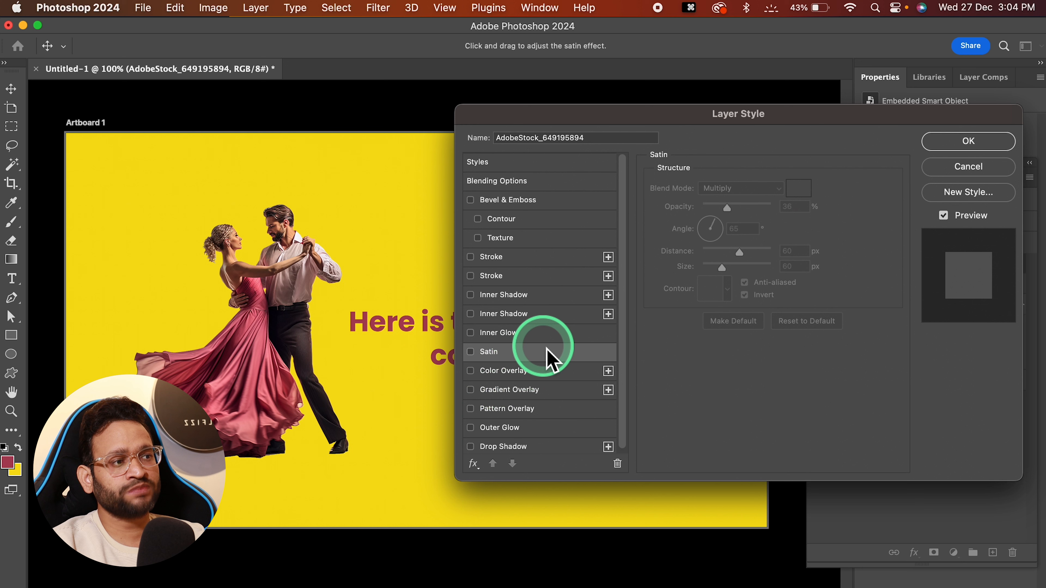
Try a black (#000000) Color Overlay on the couple image, discard the color change and turn the effect off.
{"action": "left_click", "coordinate": [535, 370]}
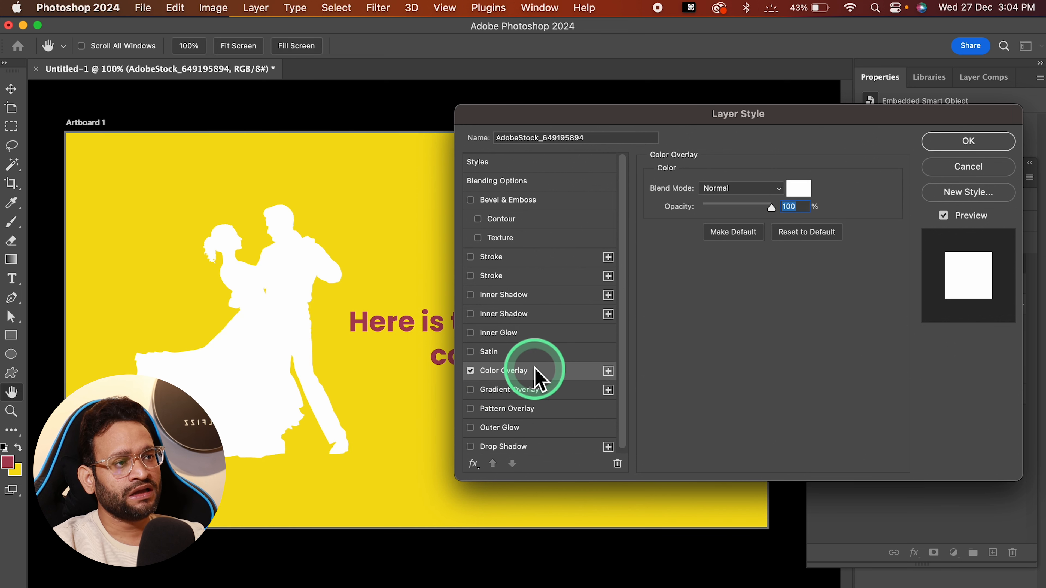
{"action": "left_click", "coordinate": [799, 188]}
{"action": "left_click", "coordinate": [774, 244]}
{"action": "left_click_drag", "start_coordinate": [774, 244], "coordinate": [663, 357]}
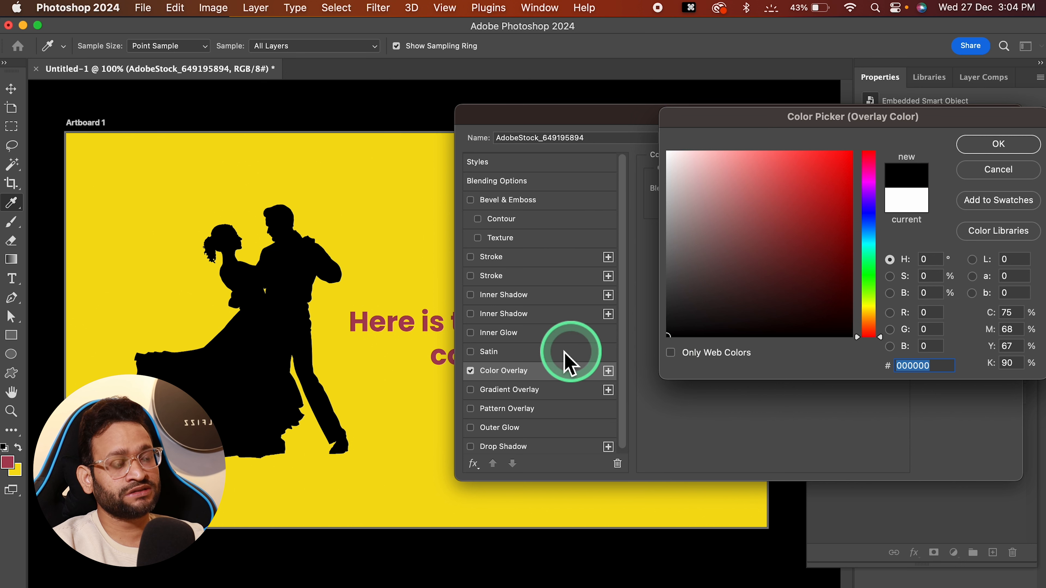
{"action": "left_click_drag", "start_coordinate": [288, 330], "coordinate": [989, 163]}
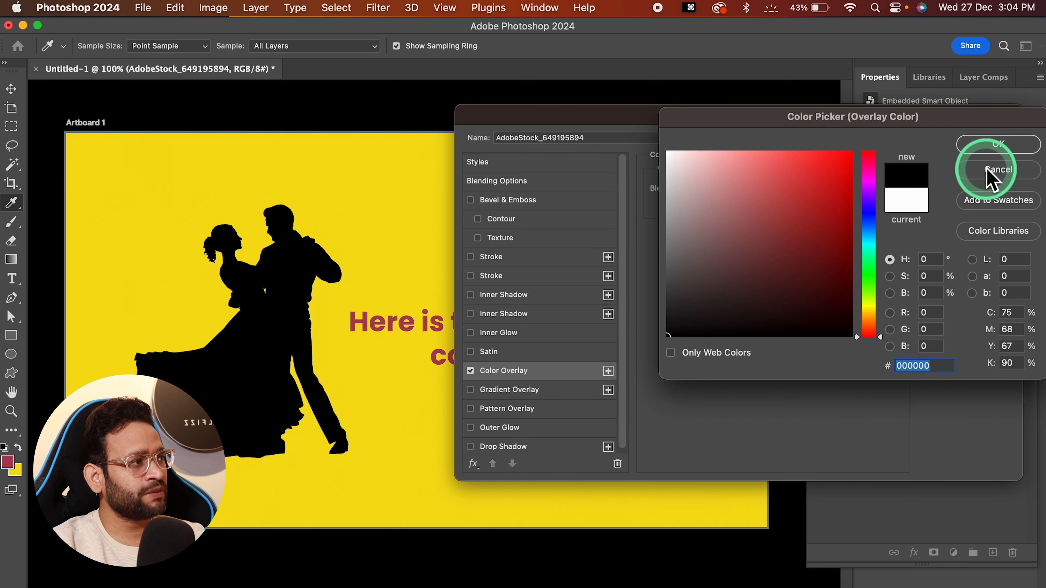
{"action": "left_click", "coordinate": [990, 175]}
{"action": "left_click", "coordinate": [471, 372]}
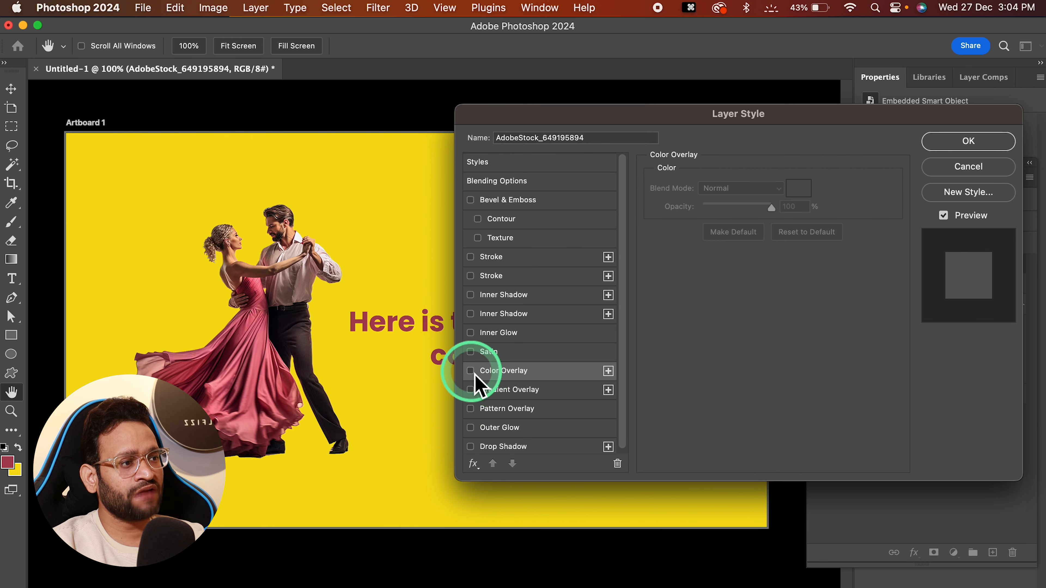
Try a Gradient Overlay on the couple image with the magenta stop at 74% and a dark blue (#282185) stop at 24%, and turn it off.
{"action": "left_click", "coordinate": [503, 391]}
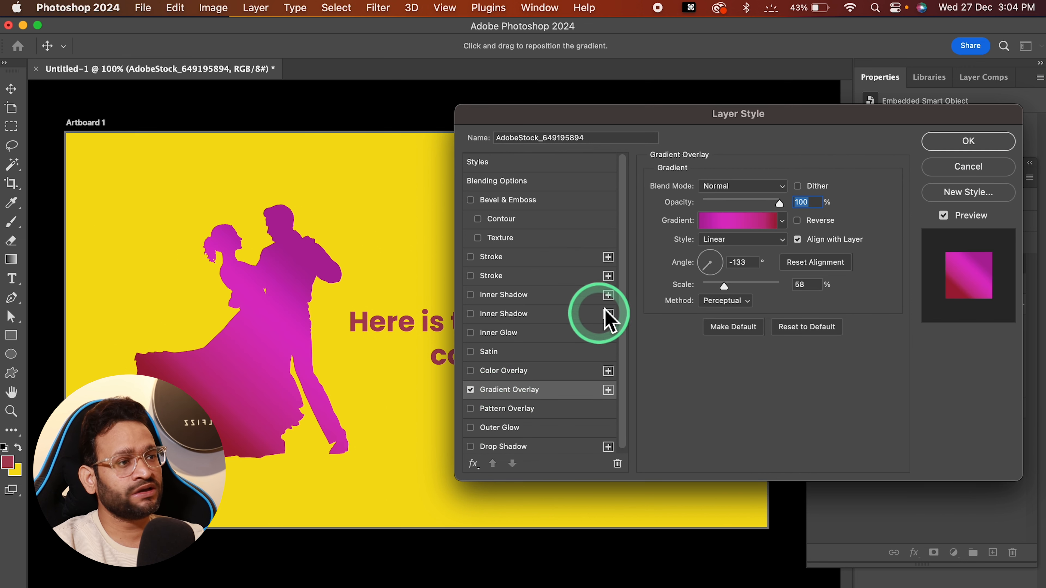
{"action": "left_click", "coordinate": [740, 221]}
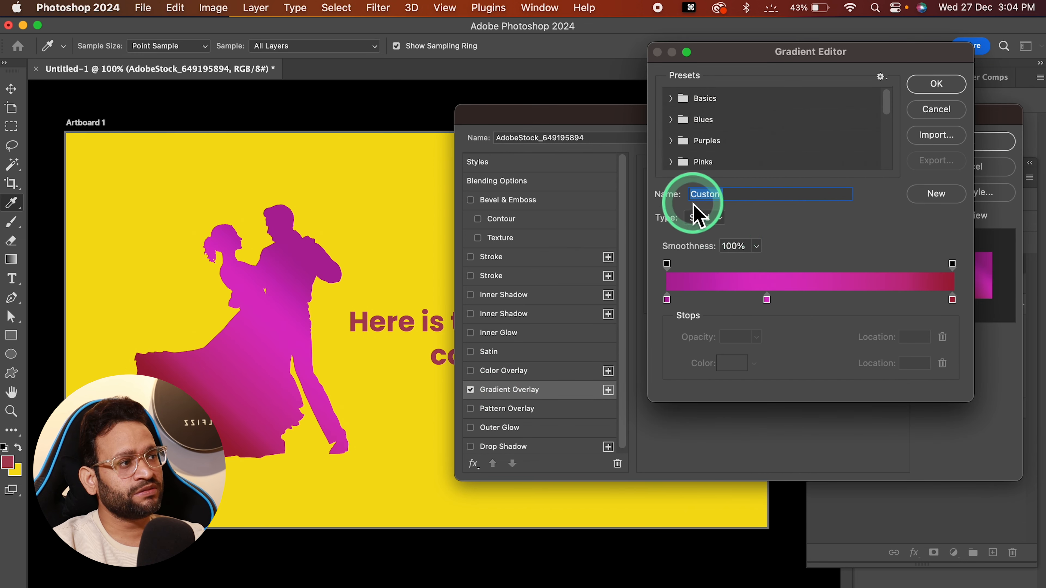
{"action": "left_click_drag", "start_coordinate": [767, 300], "coordinate": [876, 299]}
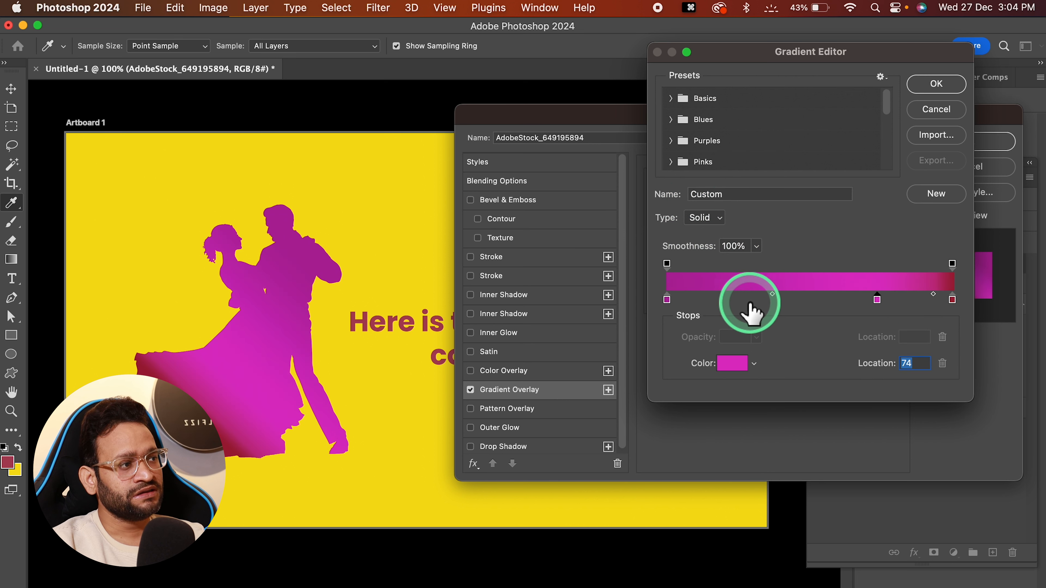
{"action": "left_click_drag", "start_coordinate": [747, 300], "coordinate": [737, 299]}
{"action": "left_click", "coordinate": [732, 363]}
{"action": "left_click", "coordinate": [836, 234]}
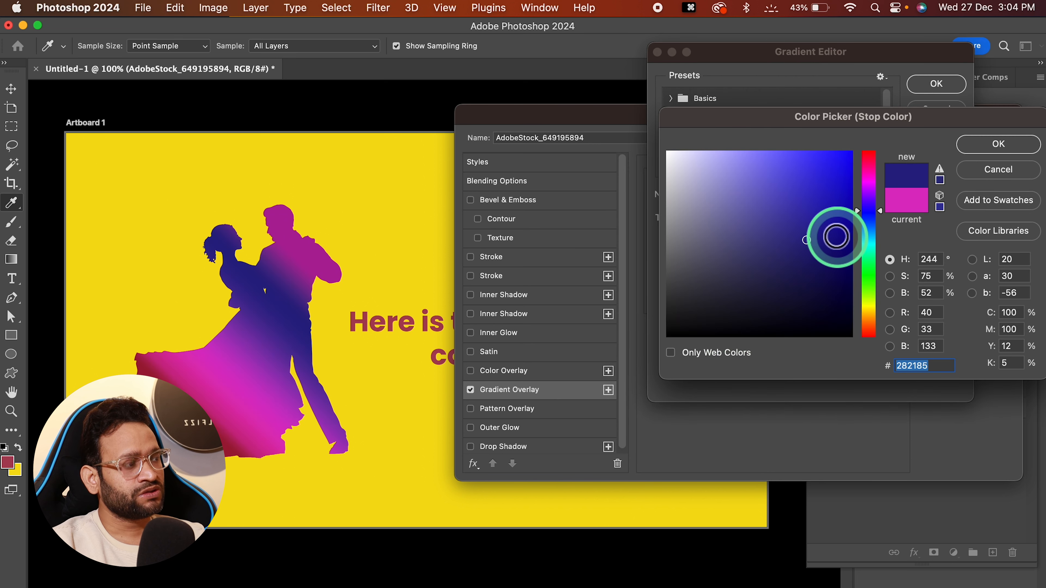
{"action": "left_click", "coordinate": [999, 146]}
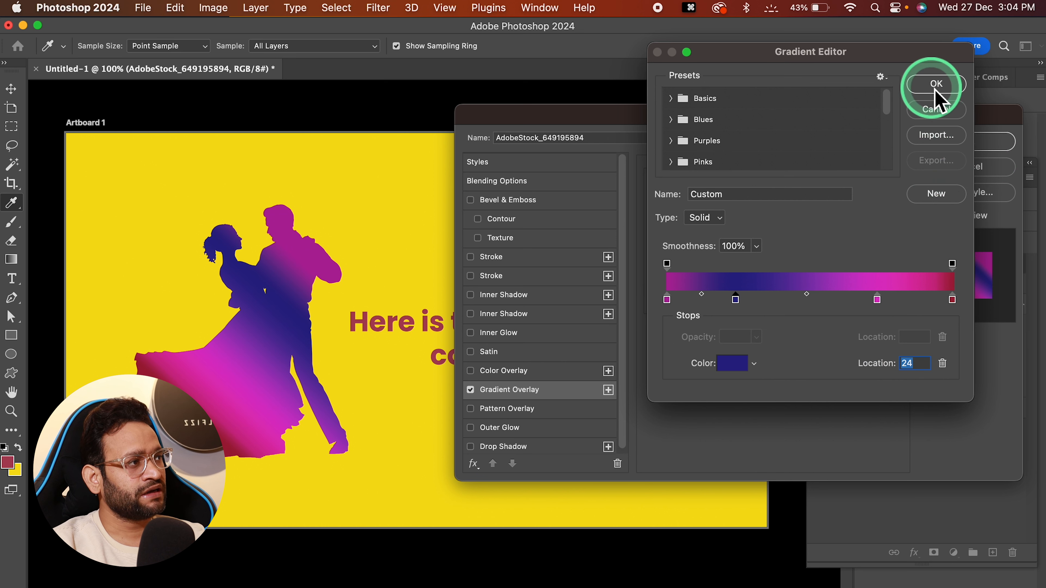
{"action": "left_click", "coordinate": [935, 85]}
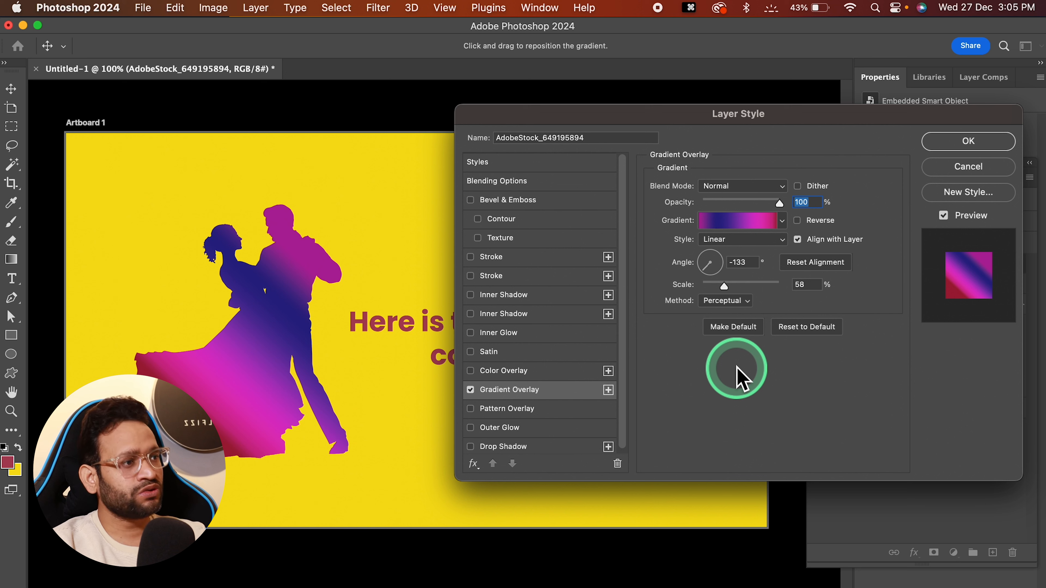
{"action": "left_click", "coordinate": [470, 390]}
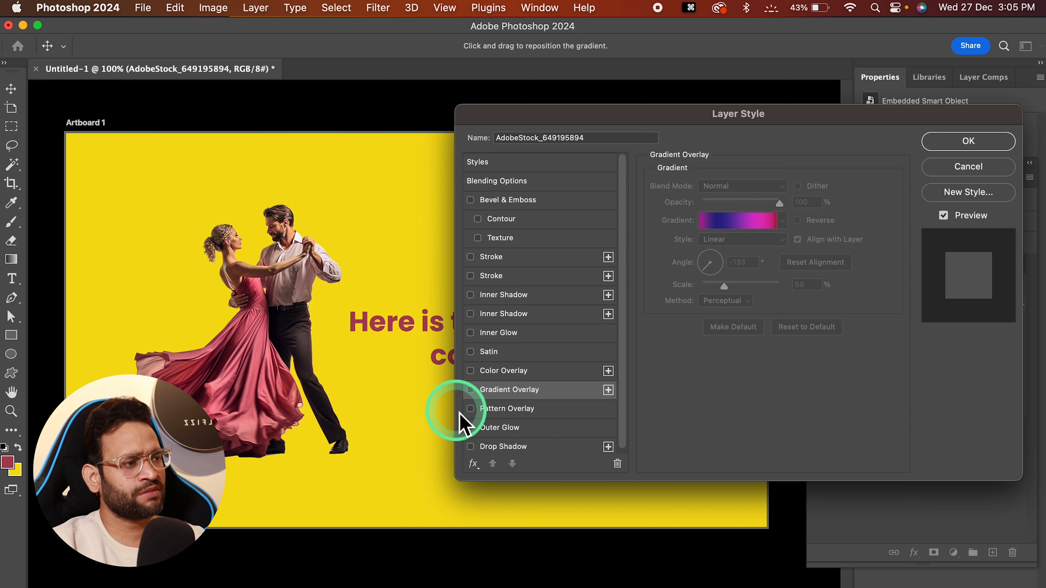
Try a Pattern Overlay on the couple image, using the yellow Trees pattern and the three ungrouped green leaf patterns.
{"action": "left_click", "coordinate": [502, 413]}
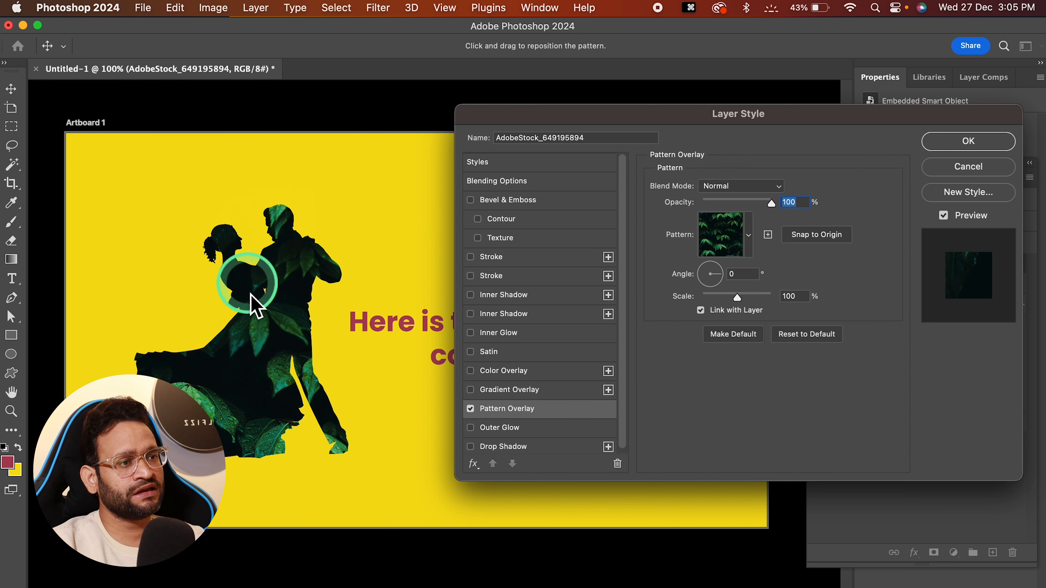
{"action": "left_click", "coordinate": [747, 242]}
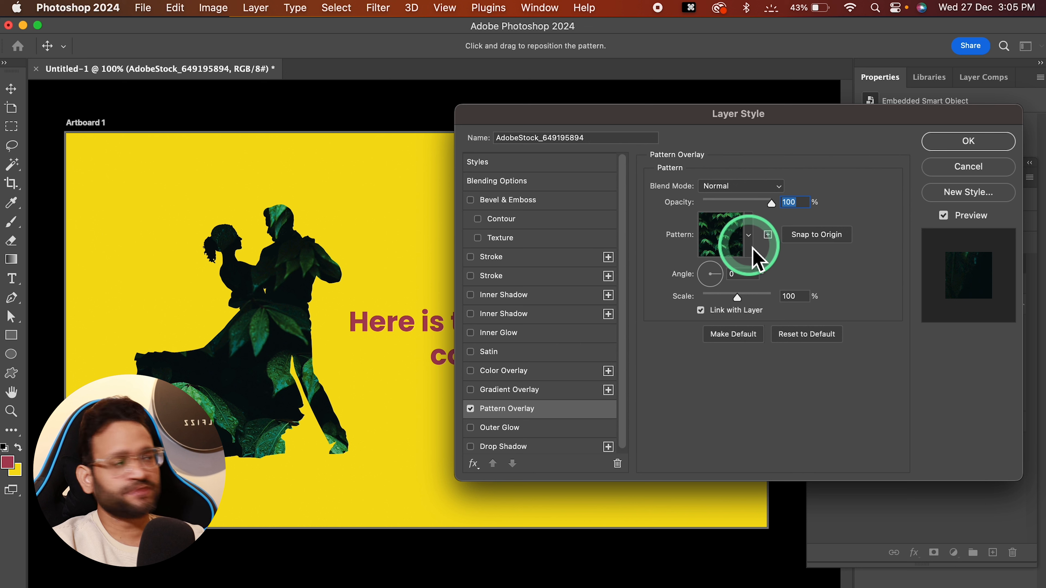
{"action": "left_click", "coordinate": [751, 246]}
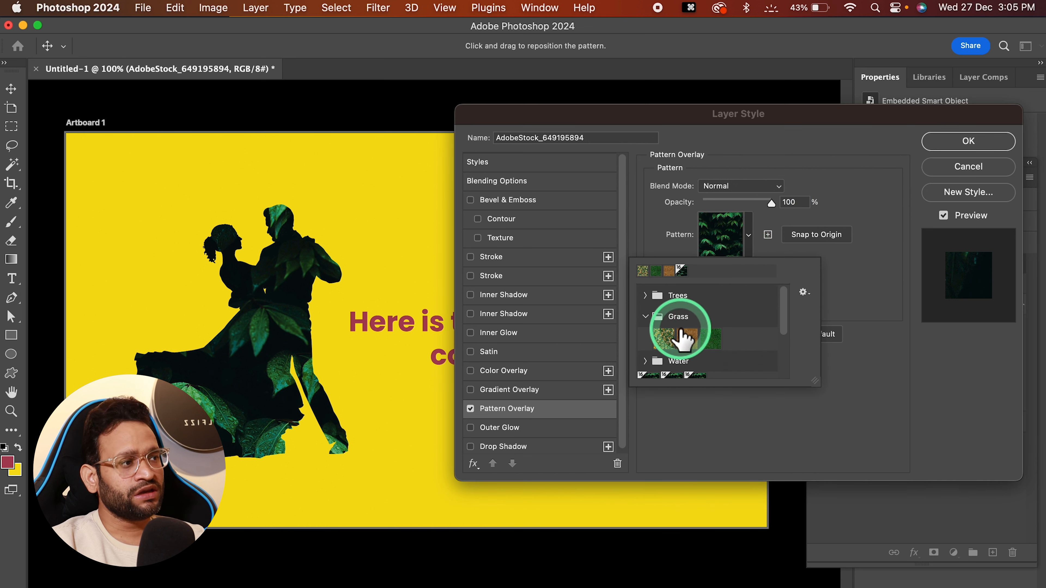
{"action": "left_click", "coordinate": [648, 297]}
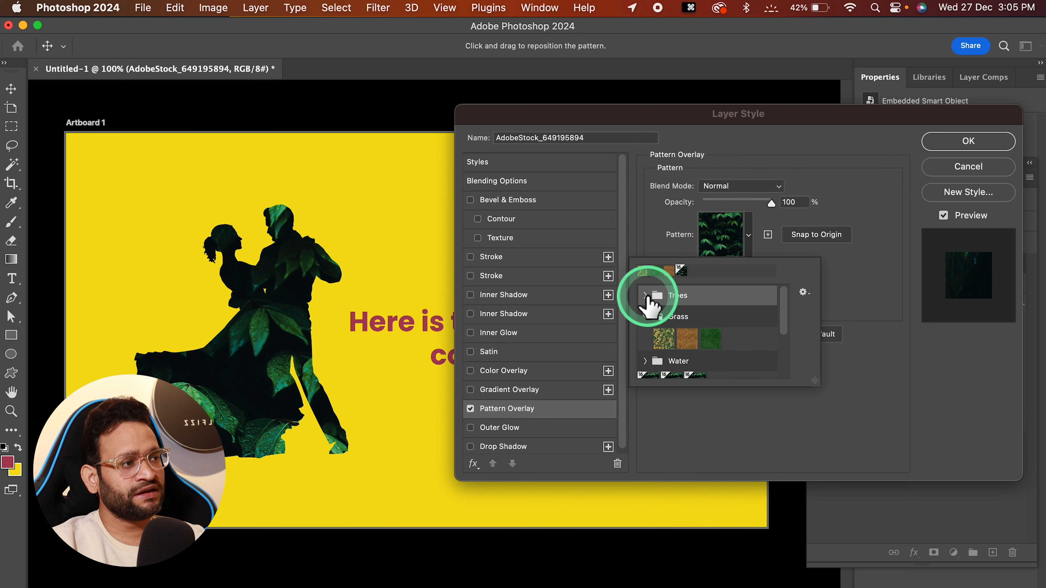
{"action": "left_click", "coordinate": [708, 323]}
{"action": "scroll", "coordinate": [700, 342], "scroll_direction": "down", "scroll_amount": 2}
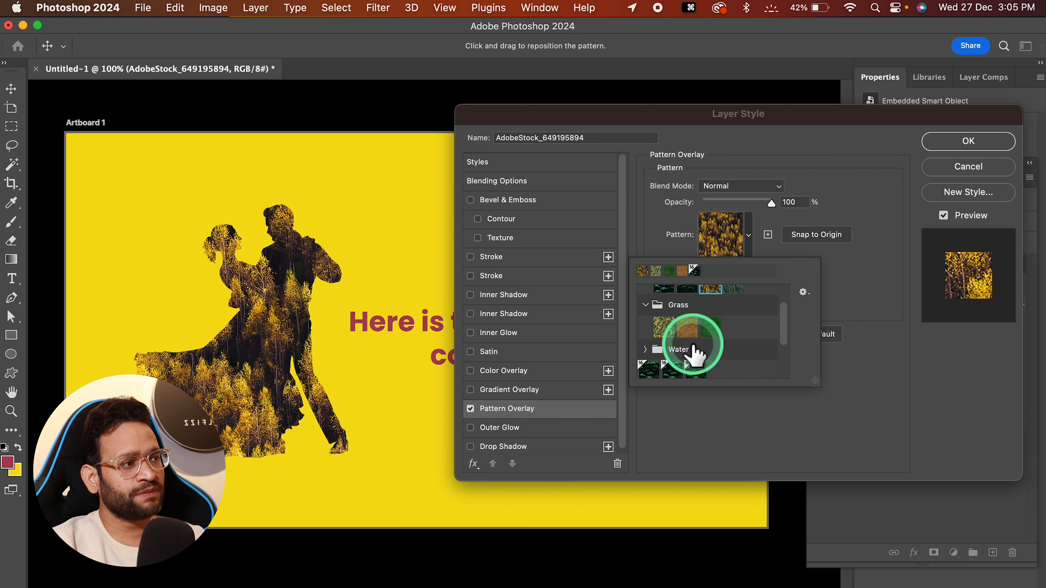
{"action": "scroll", "coordinate": [687, 341], "scroll_direction": "down", "scroll_amount": 1}
{"action": "left_click", "coordinate": [692, 336]}
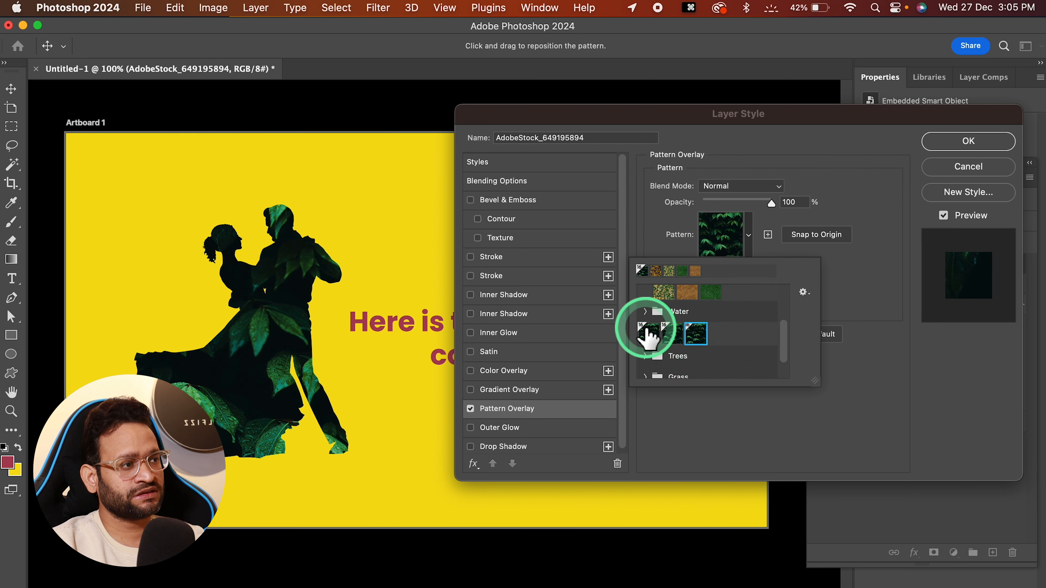
{"action": "left_click", "coordinate": [649, 336]}
{"action": "left_click", "coordinate": [672, 335]}
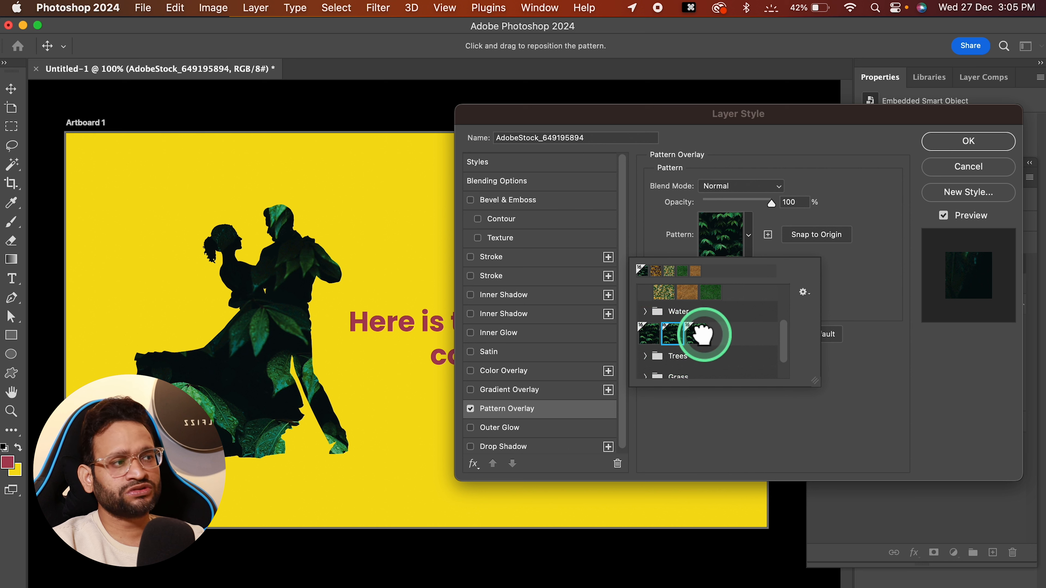
{"action": "scroll", "coordinate": [703, 335], "scroll_direction": "down", "scroll_amount": 1}
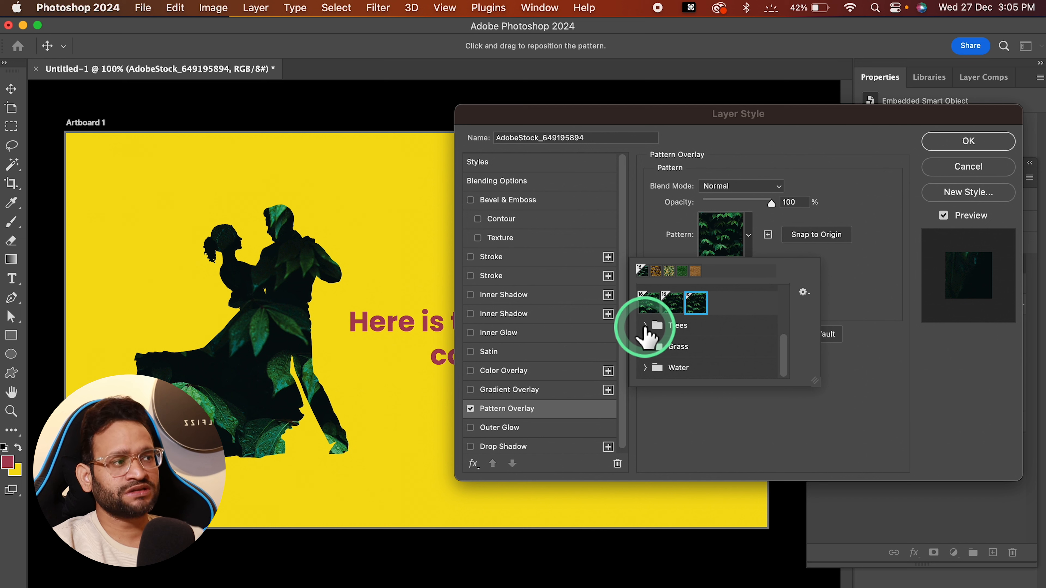
Preview the four patterns of the second Trees group on the couple image and turn the Pattern Overlay off.
{"action": "left_click", "coordinate": [644, 326]}
{"action": "left_click", "coordinate": [682, 347]}
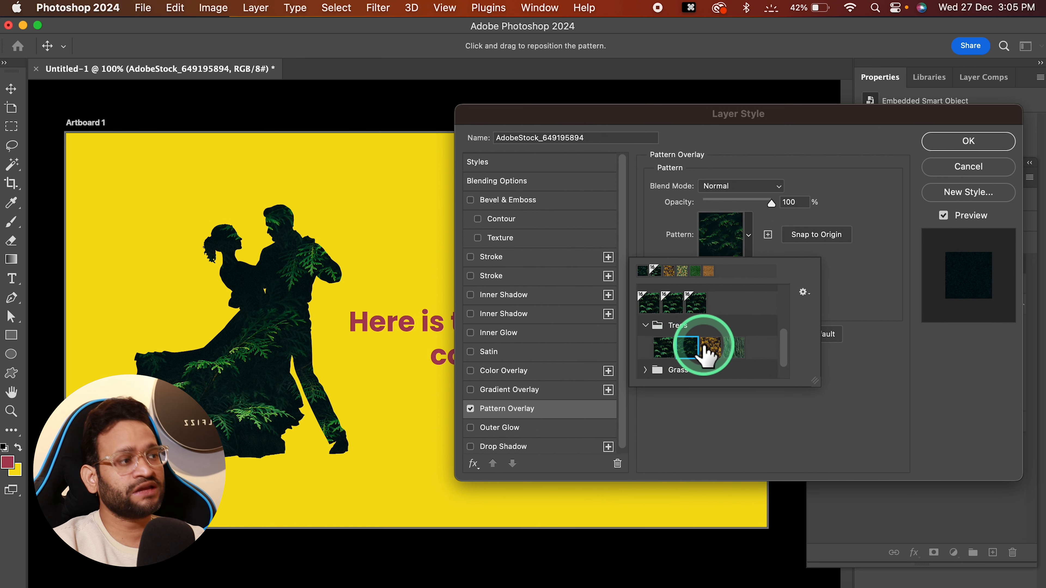
{"action": "left_click", "coordinate": [713, 346]}
{"action": "left_click", "coordinate": [663, 348]}
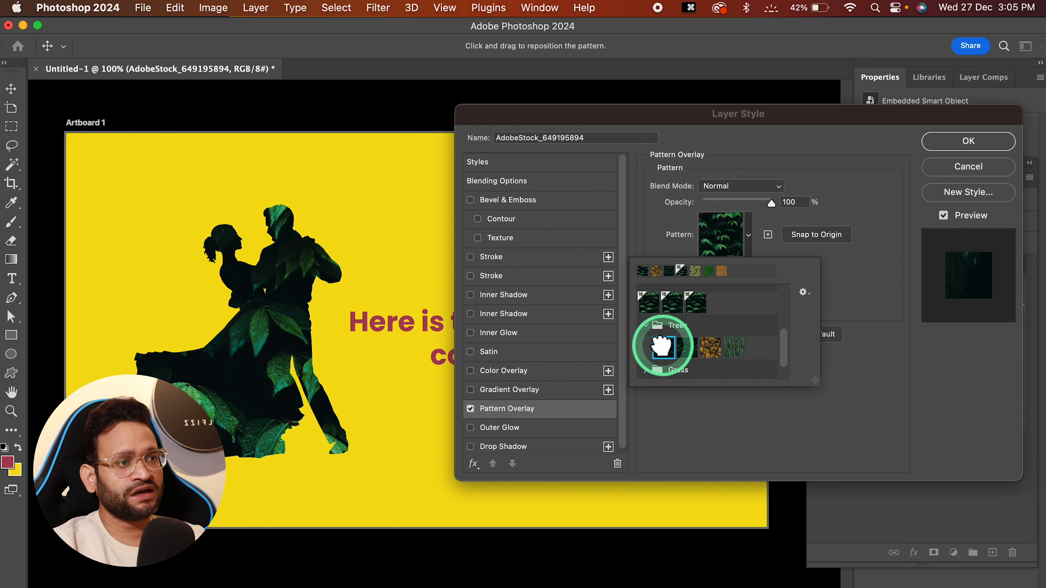
{"action": "left_click", "coordinate": [686, 347]}
{"action": "left_click", "coordinate": [712, 348]}
{"action": "left_click", "coordinate": [730, 349]}
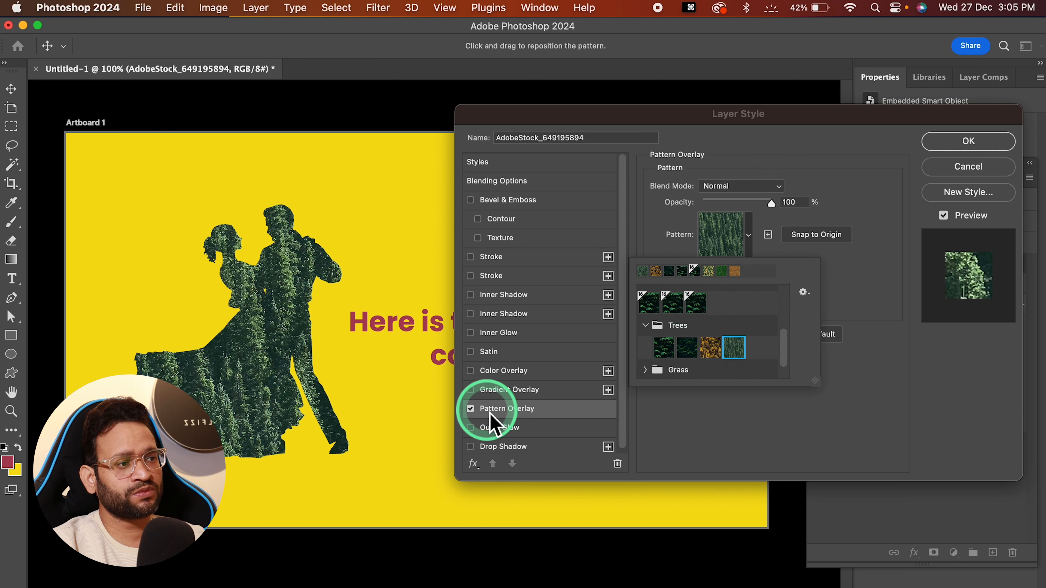
{"action": "left_click", "coordinate": [471, 409]}
Try a white Linear Dodge (Add) Outer Glow on the couple image with 55% opacity and a 35 px size.
{"action": "scroll", "coordinate": [515, 410], "scroll_direction": "down", "scroll_amount": 1}
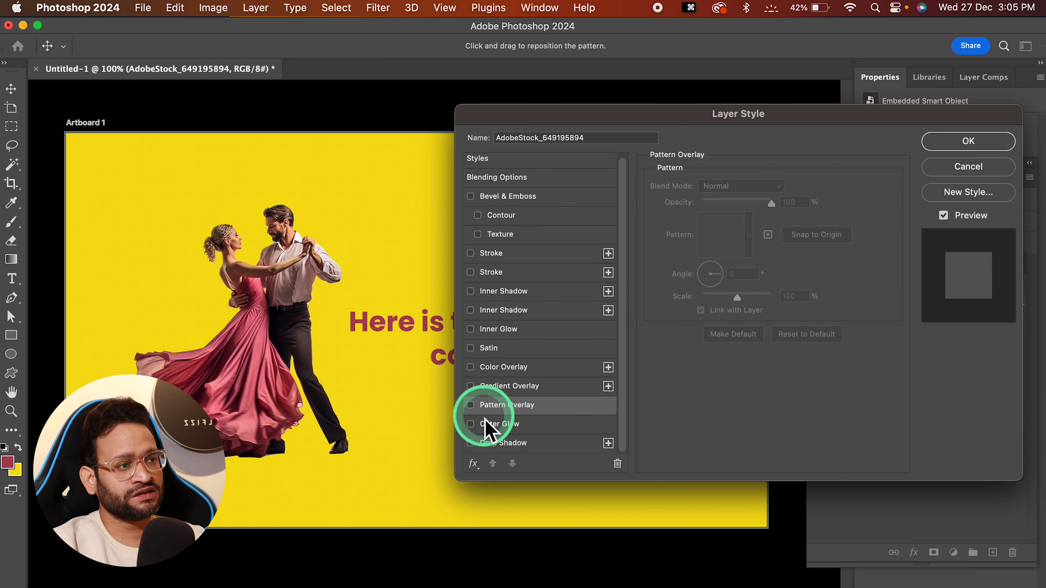
{"action": "left_click", "coordinate": [316, 256]}
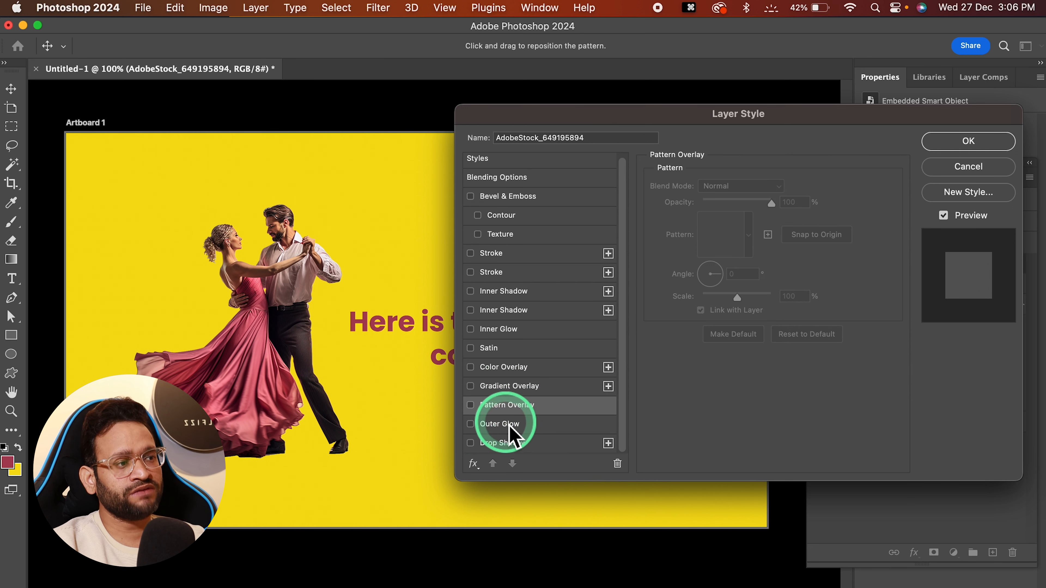
{"action": "left_click", "coordinate": [532, 425]}
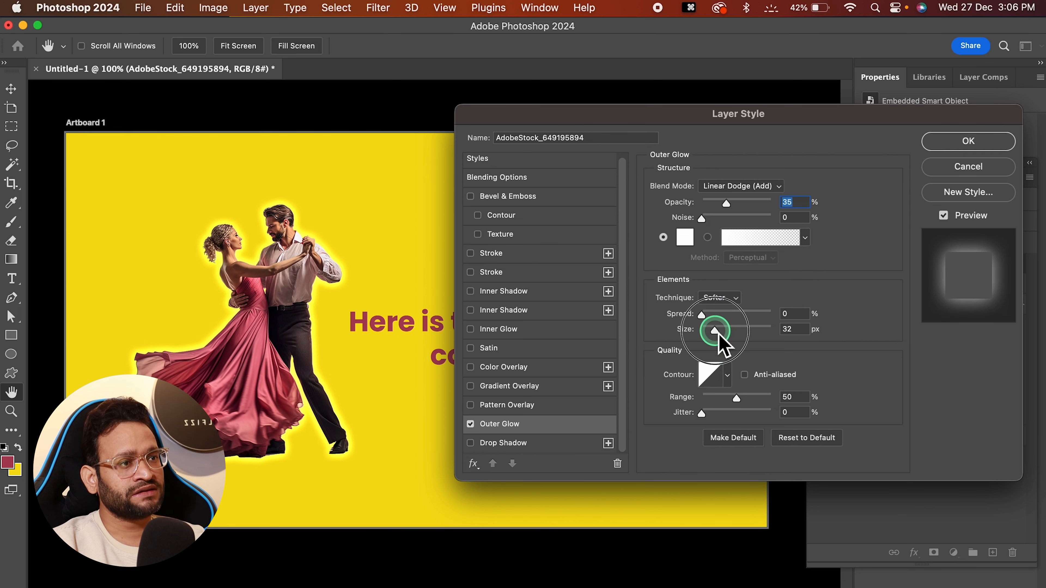
{"action": "mouse_move", "coordinate": [713, 332]}
{"action": "left_mouse_down"}
{"action": "mouse_move", "coordinate": [731, 345]}
{"action": "mouse_move", "coordinate": [712, 333]}
{"action": "left_mouse_up"}
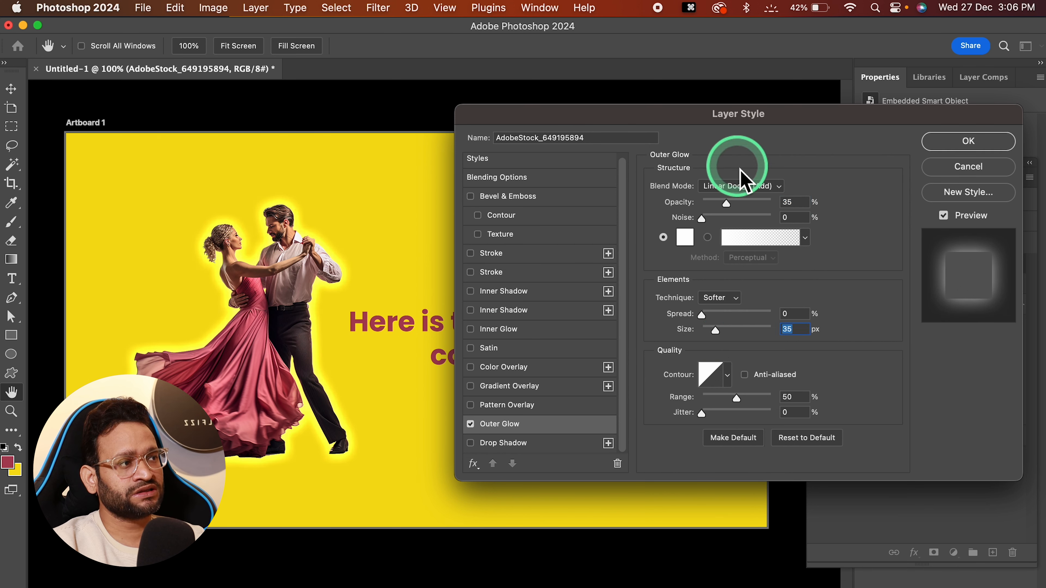
{"action": "left_click_drag", "start_coordinate": [726, 204], "coordinate": [735, 205]}
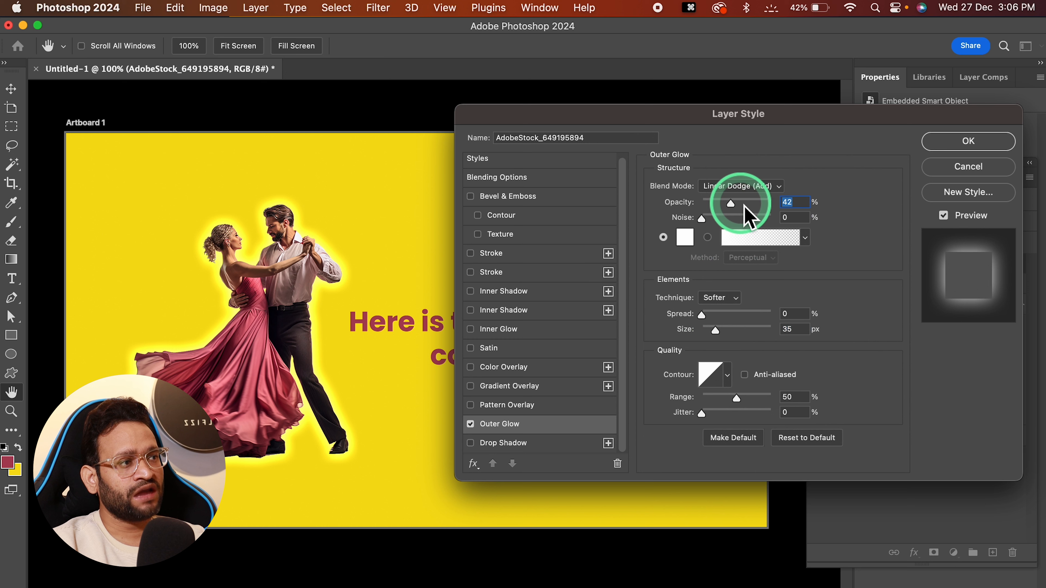
{"action": "left_click", "coordinate": [726, 186]}
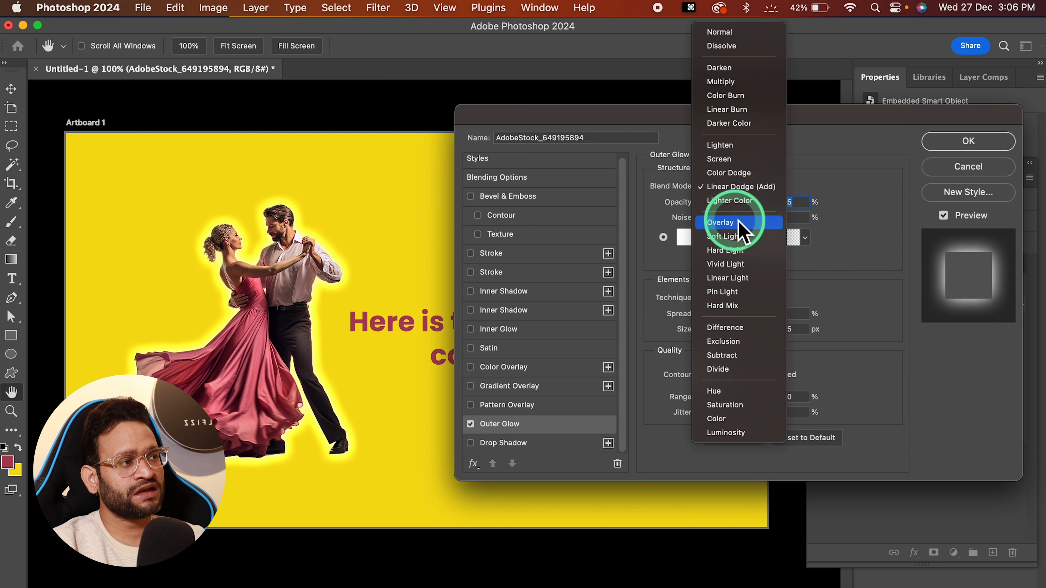
{"action": "left_click", "coordinate": [824, 273]}
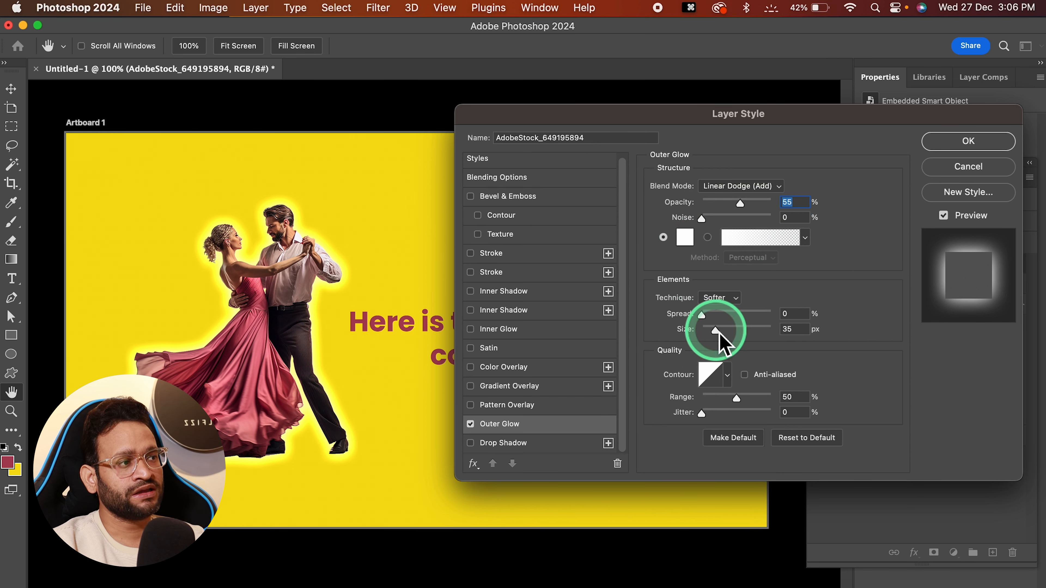
Enlarge the outer glow to 152 px, reduce it to 51 px, and turn the effect off.
{"action": "left_click_drag", "start_coordinate": [720, 334], "coordinate": [751, 334]}
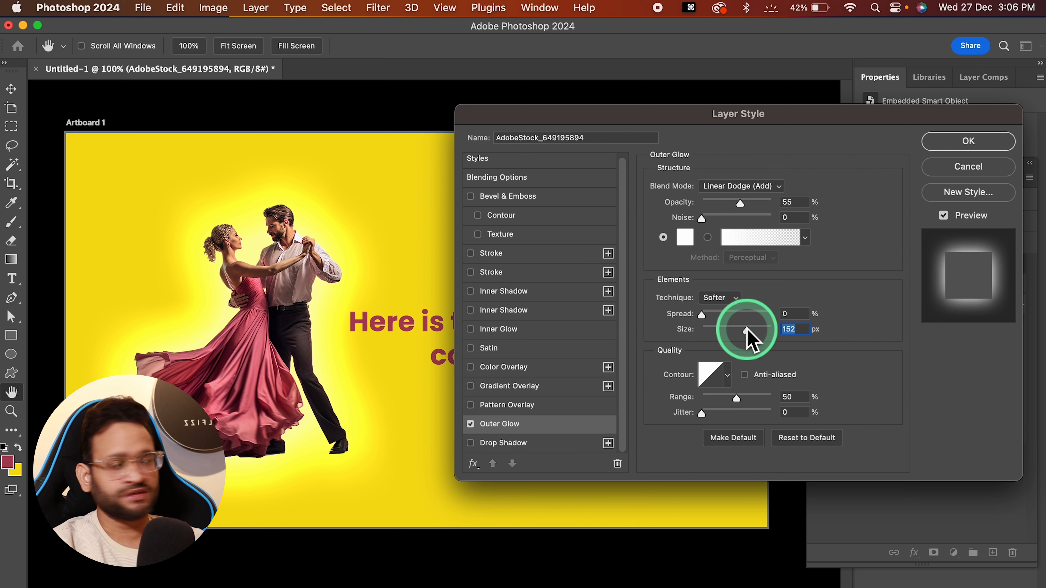
{"action": "left_click_drag", "start_coordinate": [747, 328], "coordinate": [720, 331]}
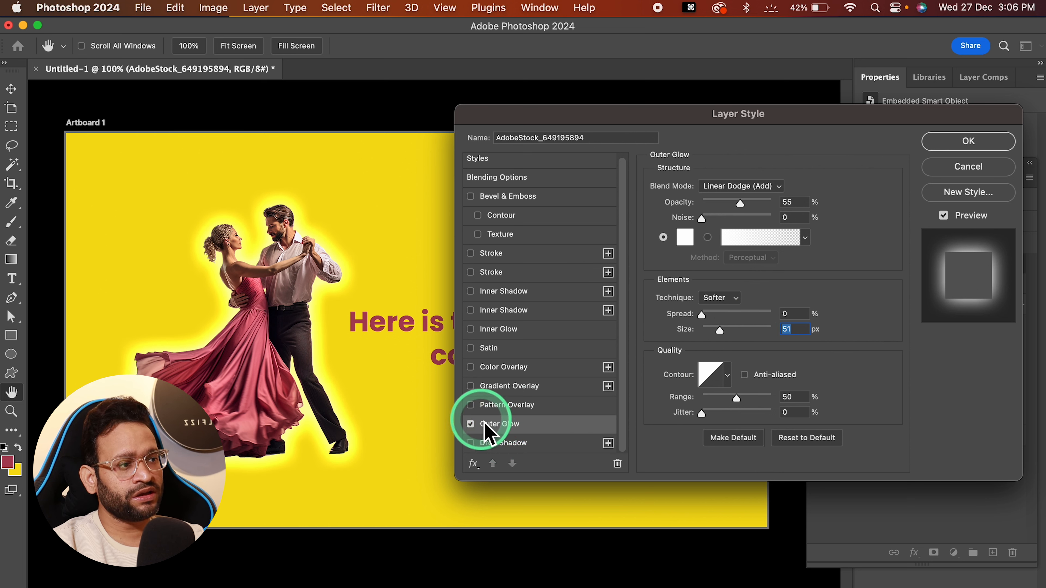
{"action": "left_click", "coordinate": [470, 424]}
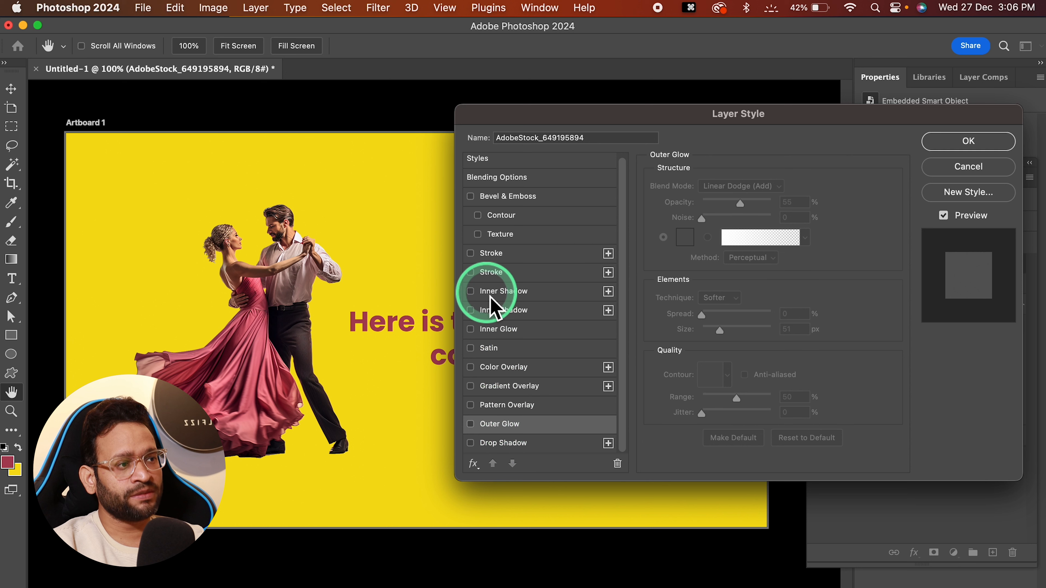
Add a black Multiply Drop Shadow to the couple image with 30% opacity, a 144° angle, 121 px distance and 73 px size.
{"action": "left_click", "coordinate": [517, 447]}
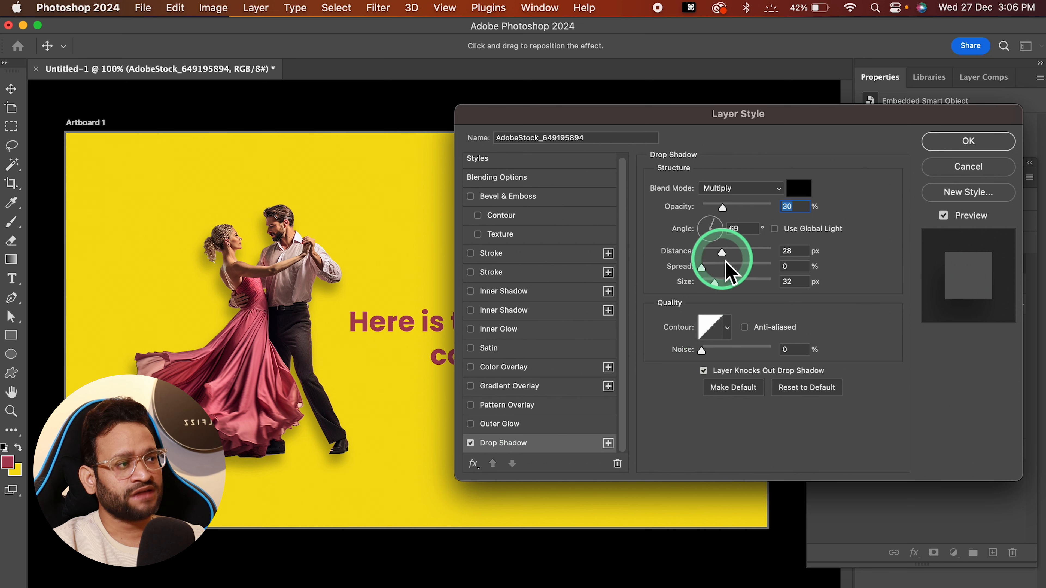
{"action": "left_click_drag", "start_coordinate": [335, 330], "coordinate": [294, 363]}
{"action": "left_click", "coordinate": [750, 332]}
{"action": "left_click", "coordinate": [726, 283]}
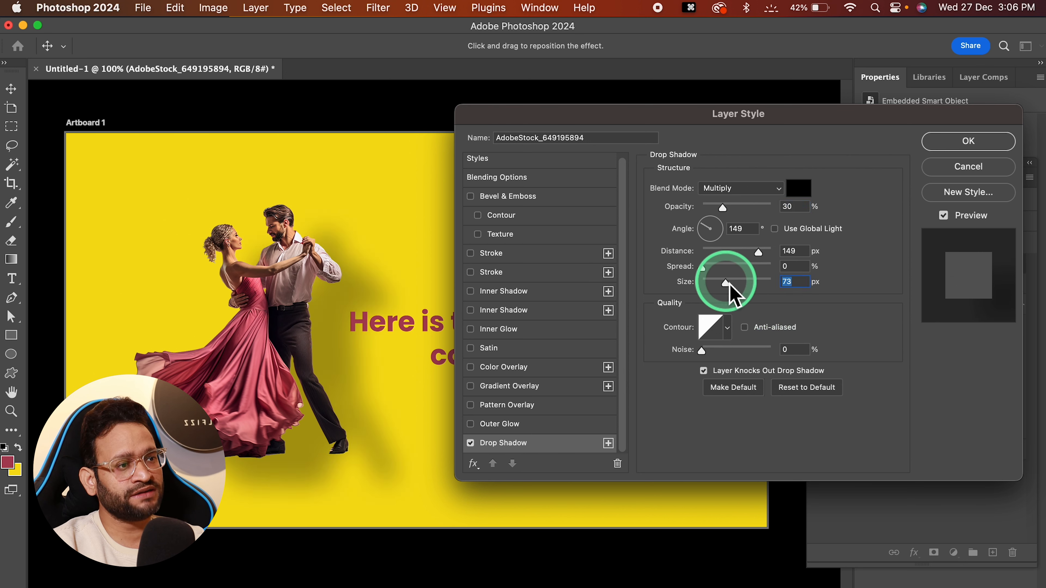
{"action": "left_click_drag", "start_coordinate": [371, 449], "coordinate": [348, 432]}
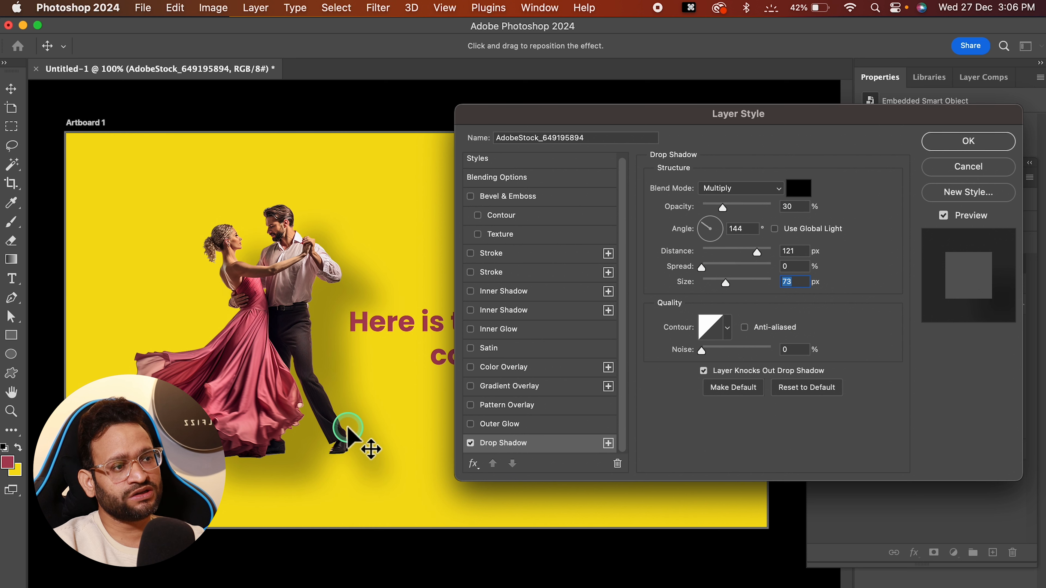
Recolor the couple image's drop shadow dark brown (742600) and shift it to a 145° angle and 117 px distance.
{"action": "left_click_drag", "start_coordinate": [740, 213], "coordinate": [727, 213]}
{"action": "left_click", "coordinate": [799, 188]}
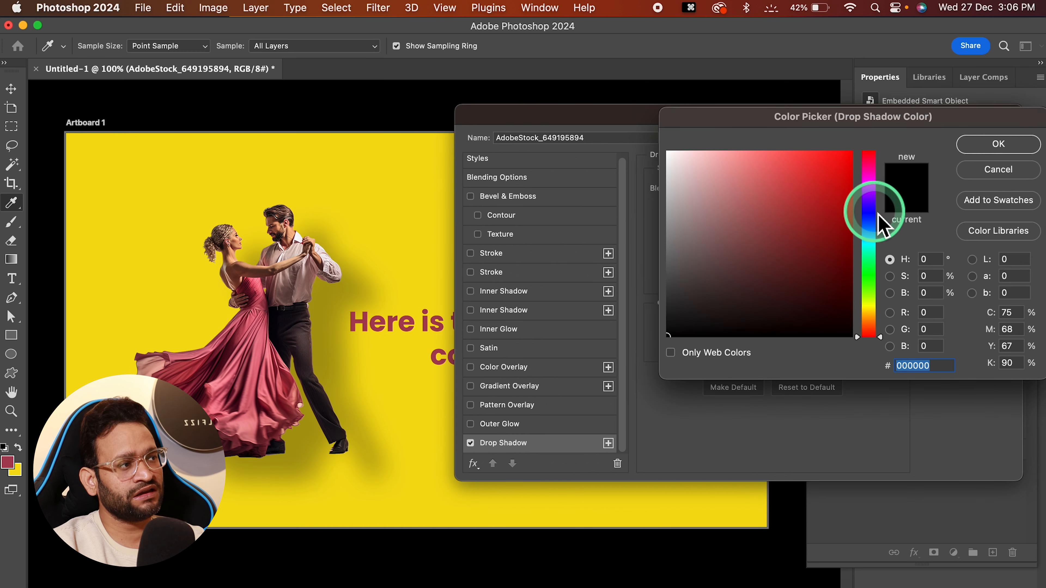
{"action": "left_click", "coordinate": [879, 318]}
{"action": "left_click_drag", "start_coordinate": [808, 200], "coordinate": [837, 166]}
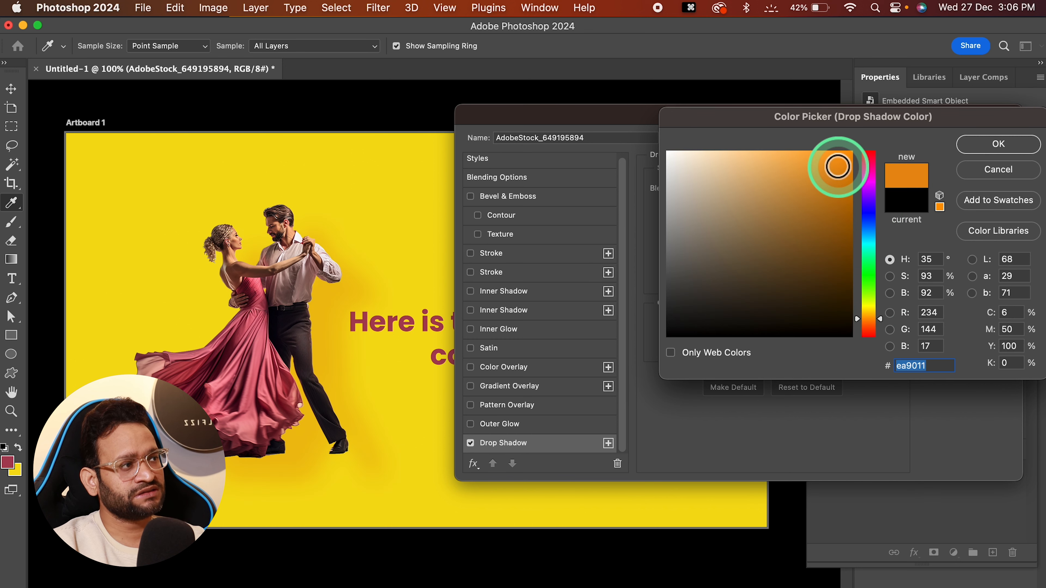
{"action": "left_click", "coordinate": [850, 235]}
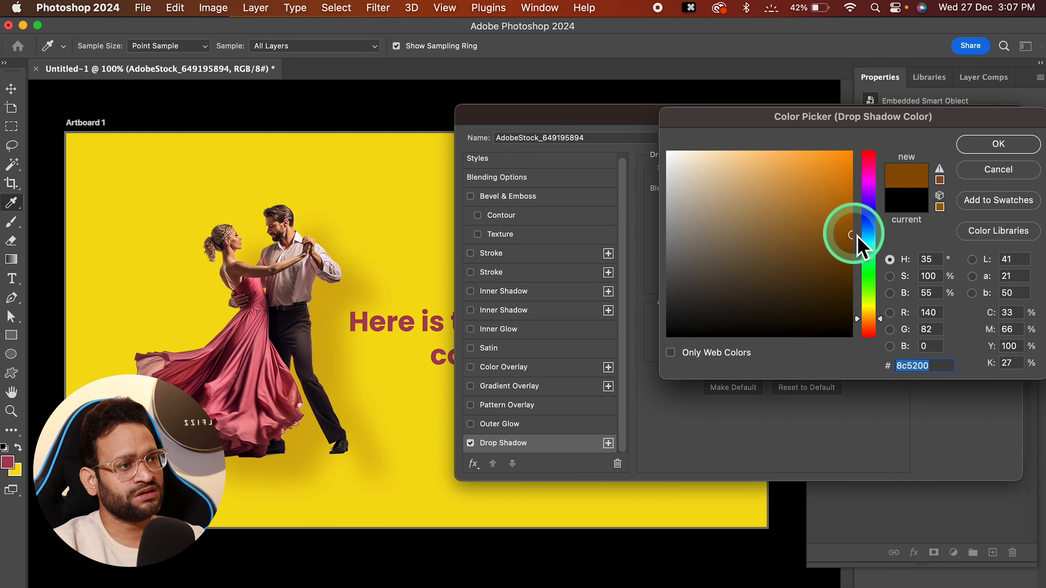
{"action": "left_click", "coordinate": [868, 326]}
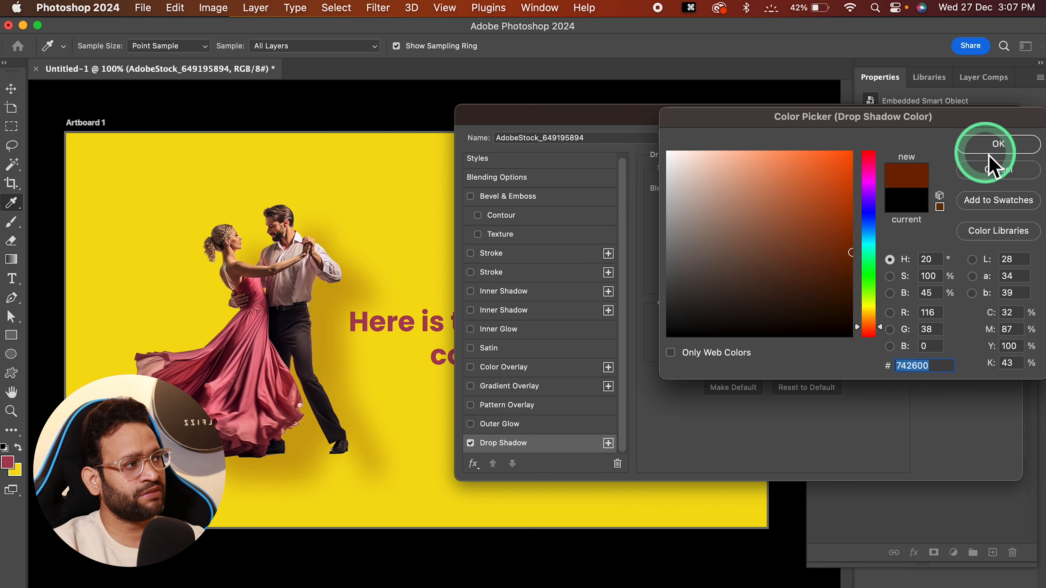
{"action": "left_click", "coordinate": [989, 149]}
{"action": "left_click", "coordinate": [351, 282]}
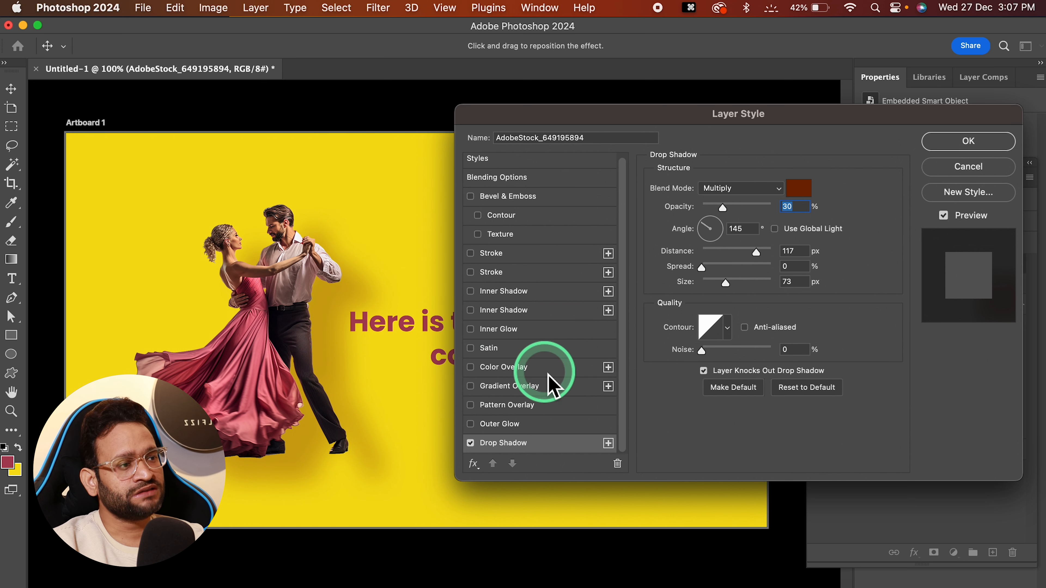
Try a white (ffffff) 21 px outside stroke on the couple image and turn that stroke off.
{"action": "left_click", "coordinate": [531, 253]}
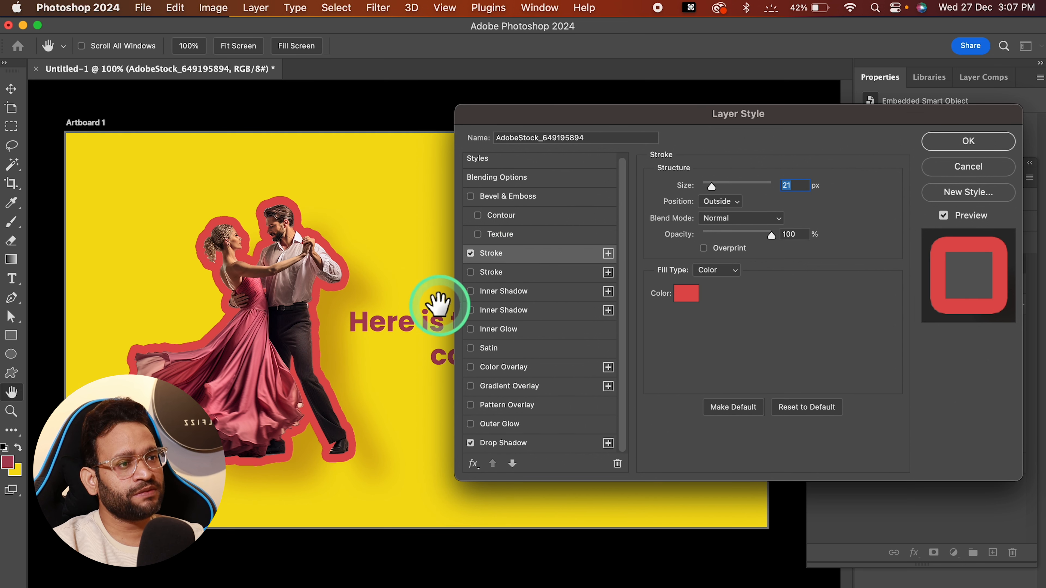
{"action": "left_click", "coordinate": [634, 295]}
{"action": "mouse_move", "coordinate": [687, 292]}
{"action": "left_mouse_down"}
{"action": "mouse_move", "coordinate": [766, 229]}
{"action": "mouse_move", "coordinate": [612, 109]}
{"action": "left_mouse_up"}
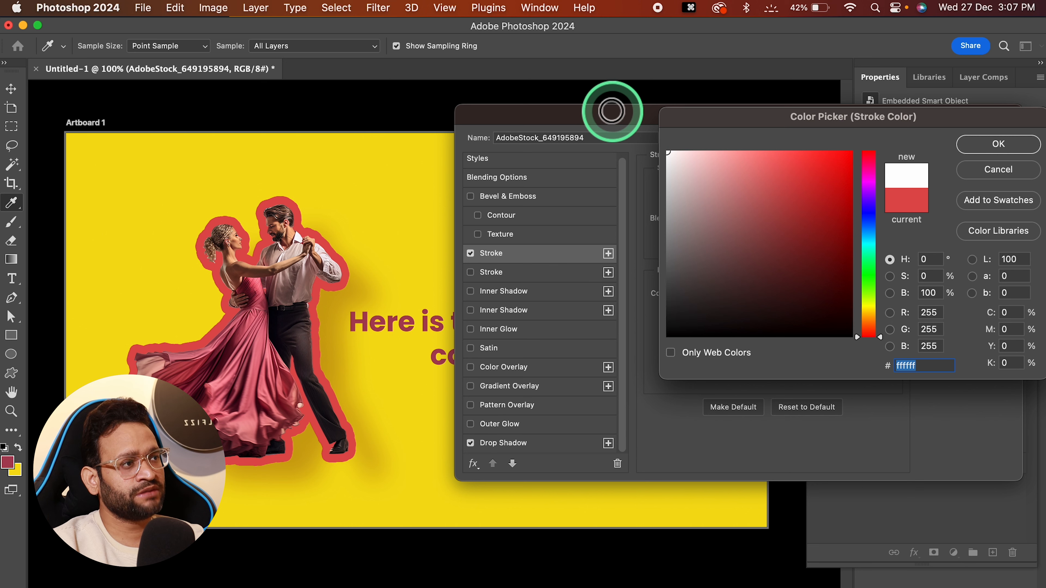
{"action": "mouse_move", "coordinate": [323, 310]}
{"action": "left_mouse_down"}
{"action": "mouse_move", "coordinate": [331, 375]}
{"action": "mouse_move", "coordinate": [320, 262]}
{"action": "left_mouse_up"}
{"action": "left_click_drag", "start_coordinate": [217, 399], "coordinate": [327, 295]}
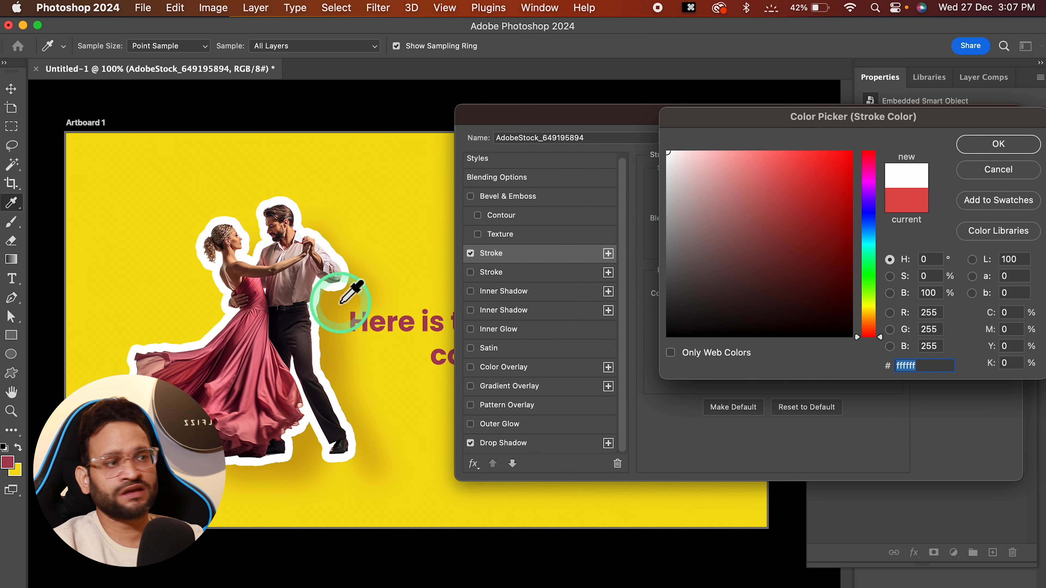
{"action": "left_click_drag", "start_coordinate": [341, 302], "coordinate": [338, 274]}
{"action": "mouse_move", "coordinate": [192, 325]}
{"action": "left_mouse_down"}
{"action": "mouse_move", "coordinate": [315, 381]}
{"action": "mouse_move", "coordinate": [355, 320]}
{"action": "left_mouse_up"}
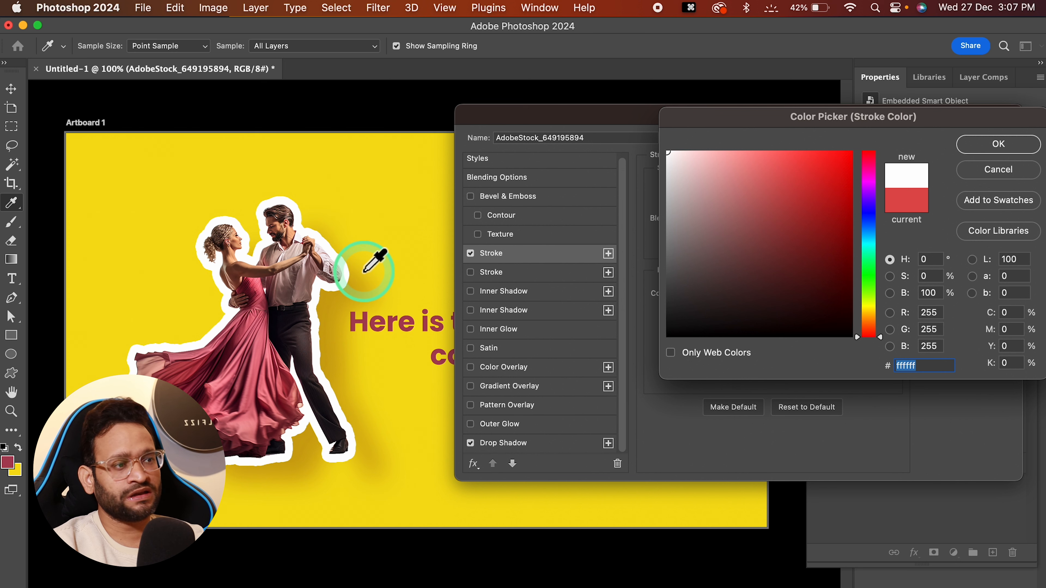
{"action": "left_click", "coordinate": [998, 144]}
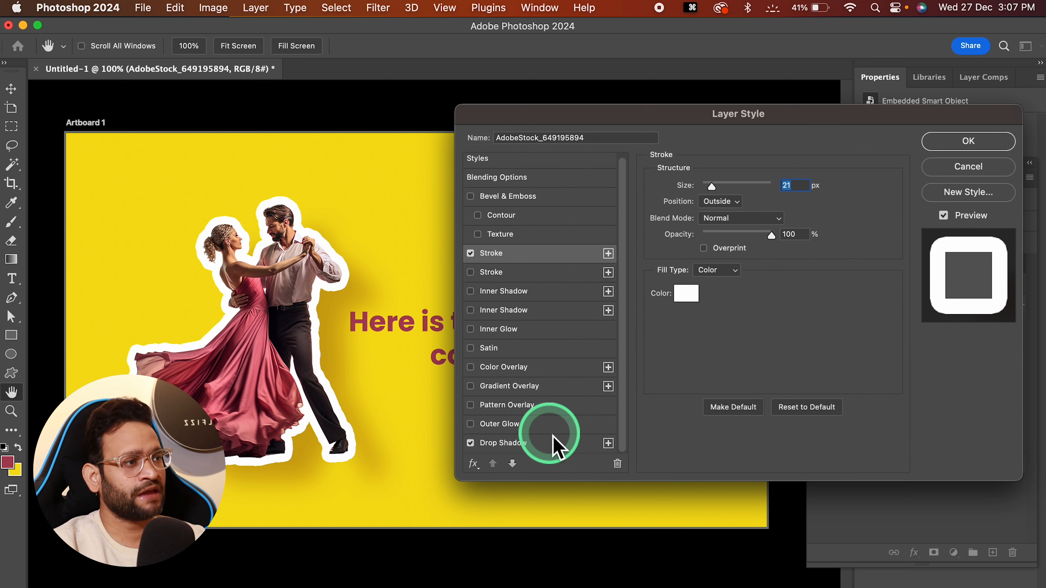
{"action": "left_click", "coordinate": [470, 253]}
Enable the second stroke on the couple image at 40 px outside and color it light red (ff4e4e).
{"action": "left_click", "coordinate": [544, 272]}
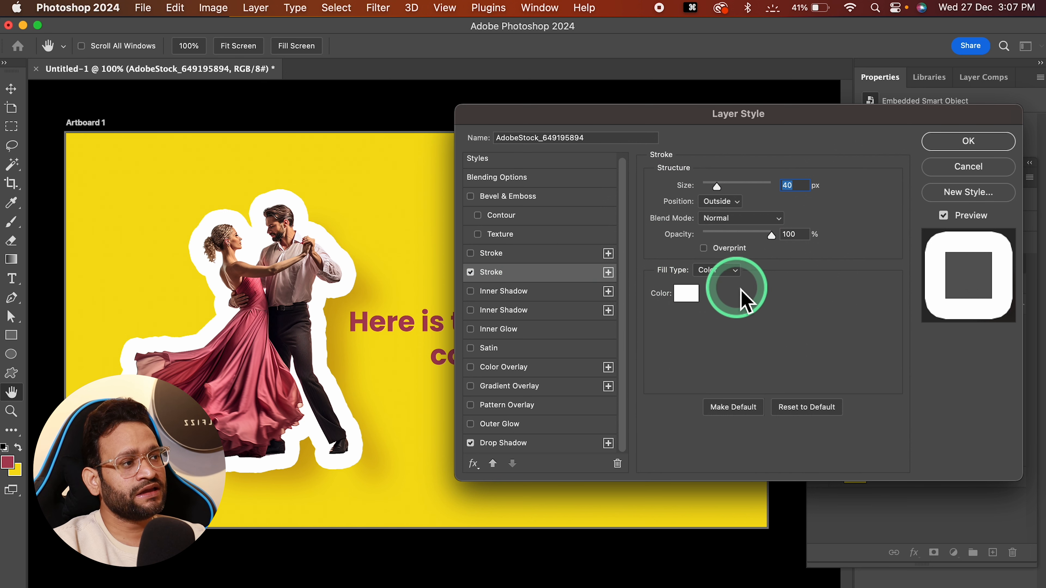
{"action": "left_click", "coordinate": [681, 290]}
{"action": "mouse_move", "coordinate": [803, 231]}
{"action": "left_mouse_down"}
{"action": "mouse_move", "coordinate": [810, 187]}
{"action": "mouse_move", "coordinate": [795, 152]}
{"action": "left_mouse_up"}
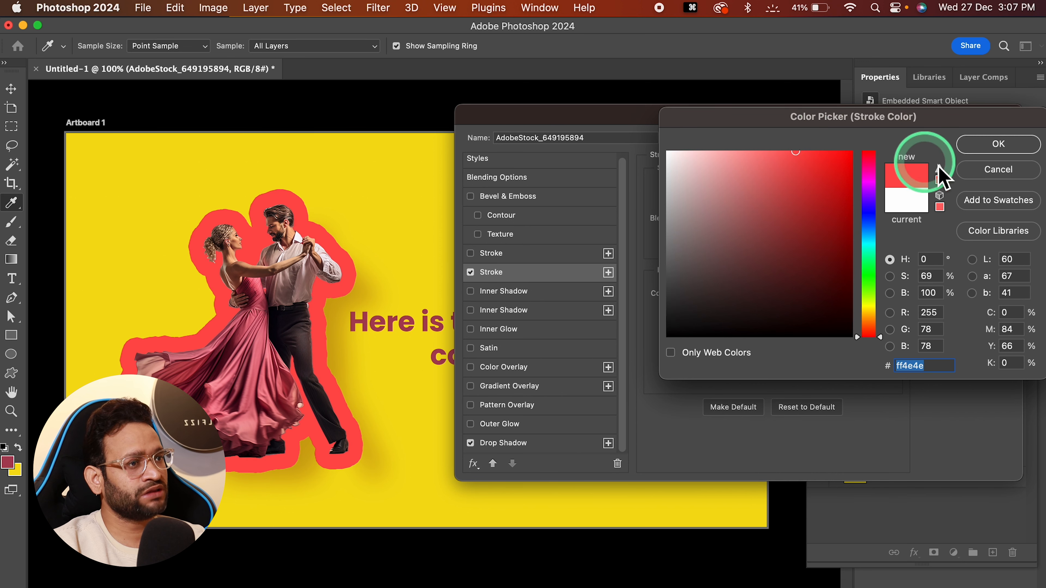
{"action": "left_click", "coordinate": [998, 144]}
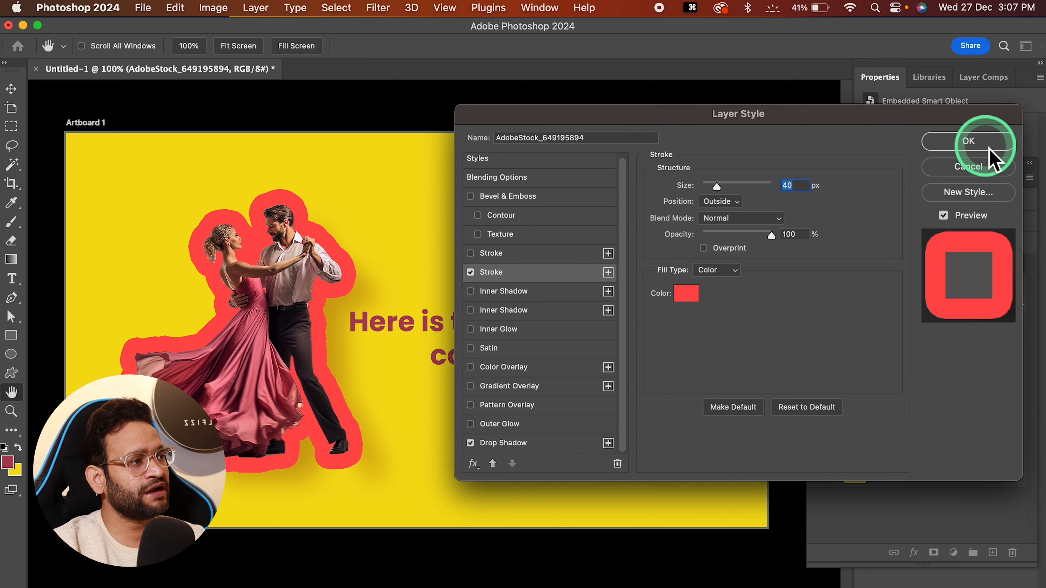
Switch the 40 px stroke's fill to a gradient and make its black starting color stop bright red.
{"action": "left_click", "coordinate": [717, 275]}
{"action": "left_click", "coordinate": [728, 284]}
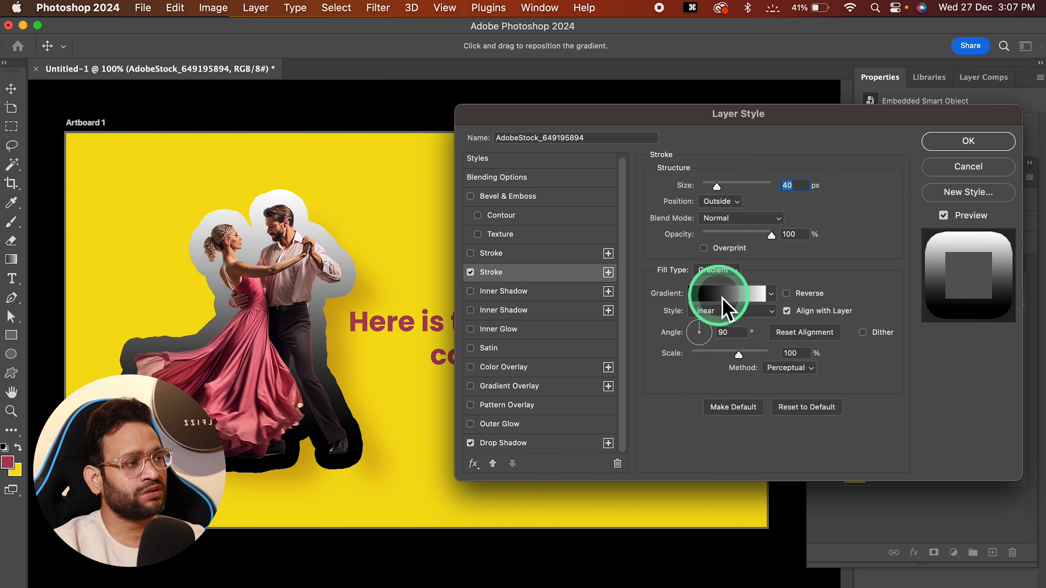
{"action": "left_click", "coordinate": [724, 293]}
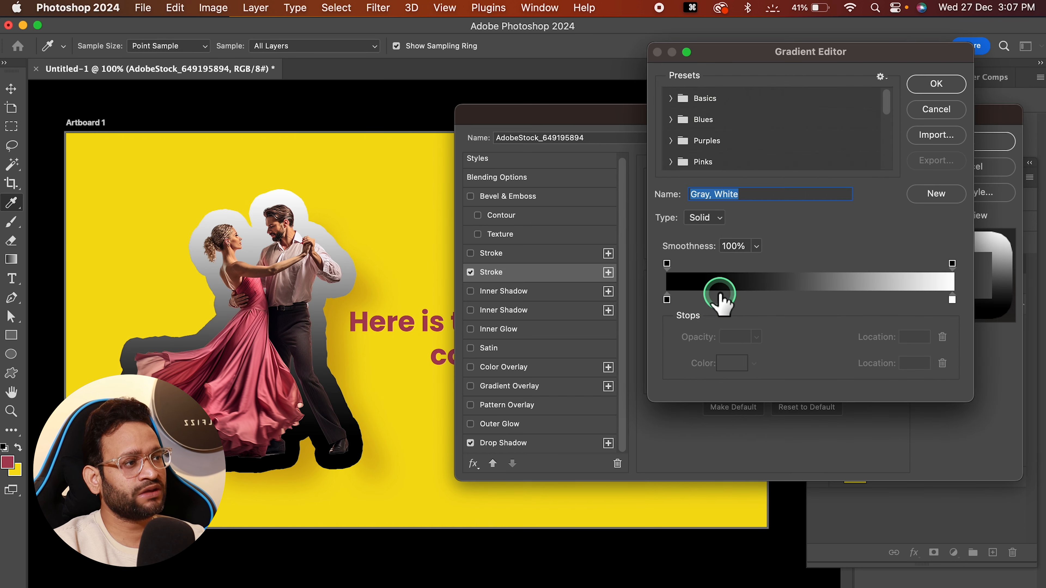
{"action": "left_click", "coordinate": [668, 299]}
{"action": "left_click", "coordinate": [732, 363]}
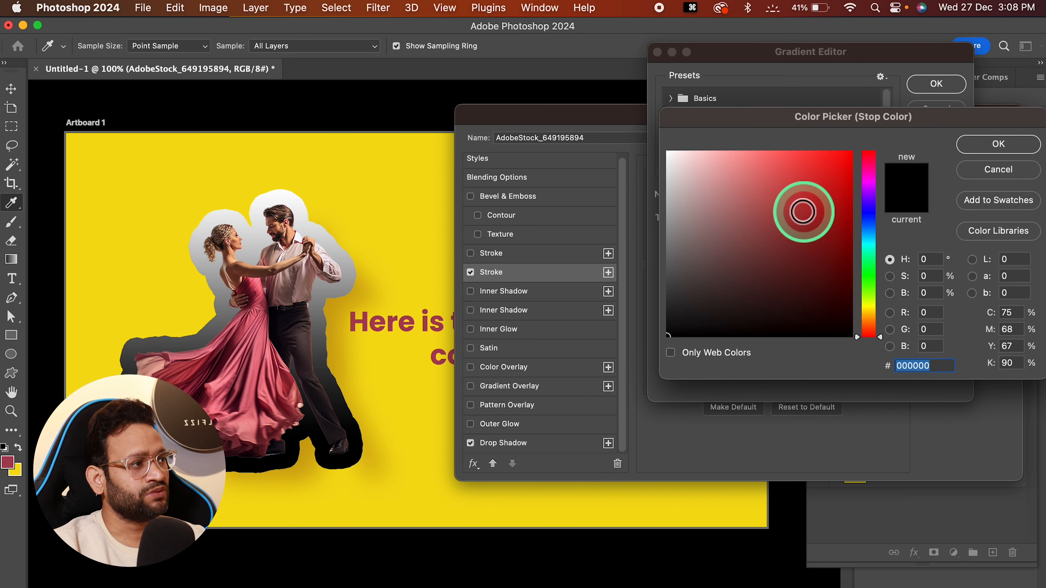
{"action": "left_click_drag", "start_coordinate": [805, 210], "coordinate": [845, 145]}
{"action": "left_click", "coordinate": [998, 145]}
Set the stroke gradient's end color stop to golden yellow (ffcc30) at location 99 and accept the gradient.
{"action": "left_click_drag", "start_coordinate": [952, 300], "coordinate": [951, 299]}
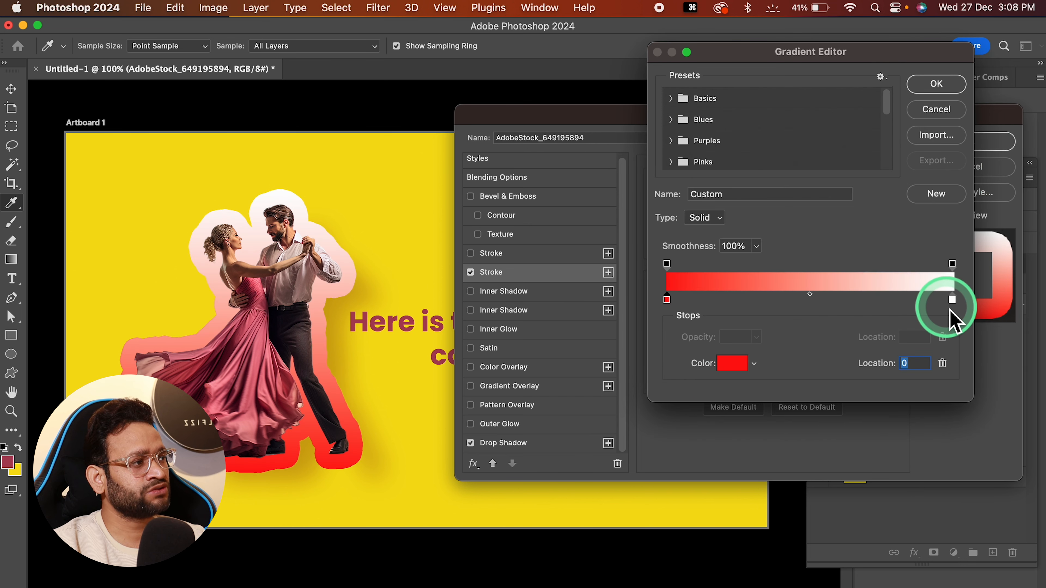
{"action": "left_click", "coordinate": [732, 363]}
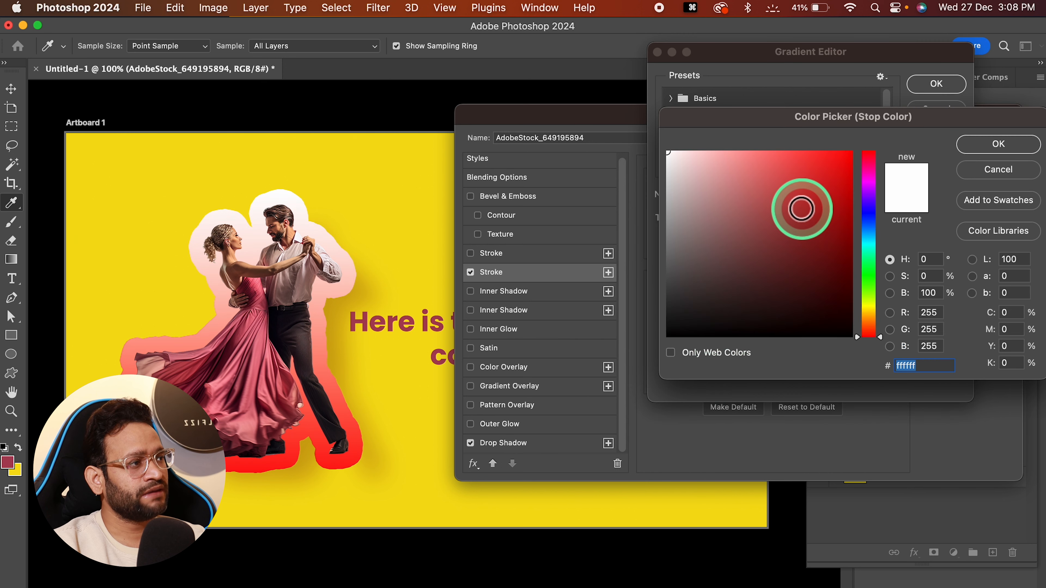
{"action": "left_click", "coordinate": [869, 314]}
{"action": "left_click", "coordinate": [818, 159]}
{"action": "left_click", "coordinate": [817, 152]}
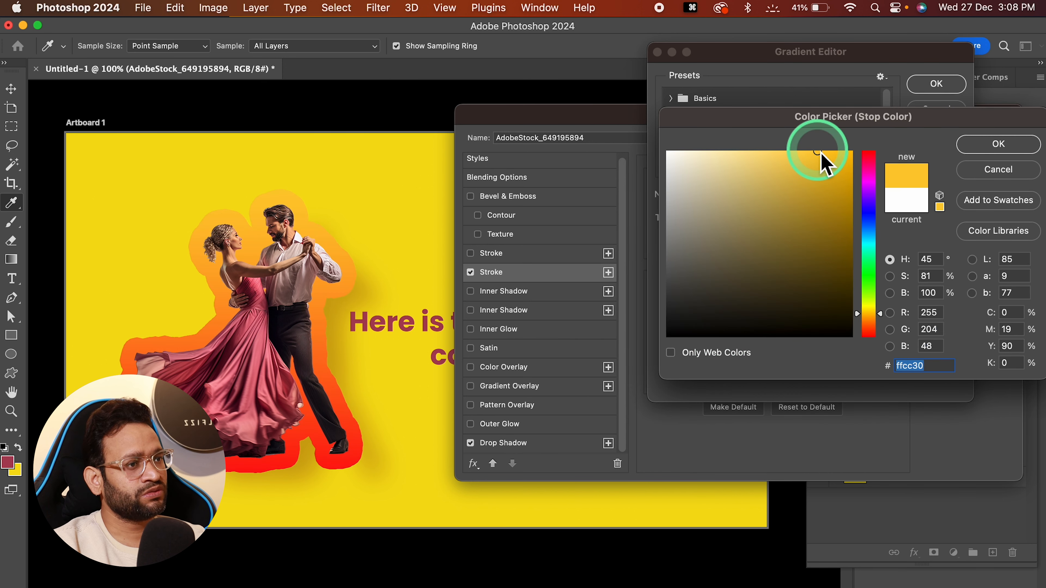
{"action": "left_click", "coordinate": [998, 145]}
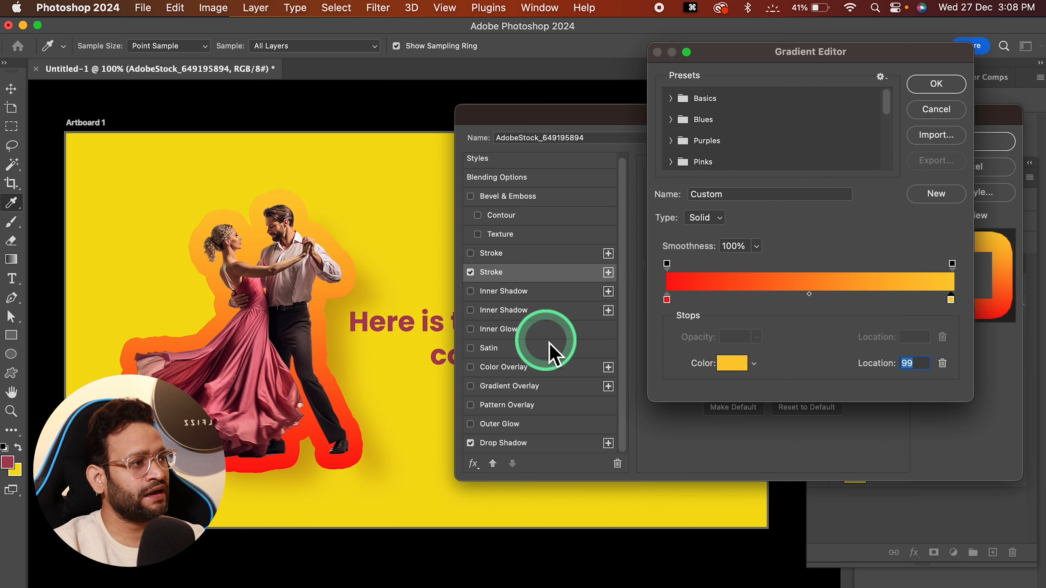
{"action": "left_click", "coordinate": [934, 84]}
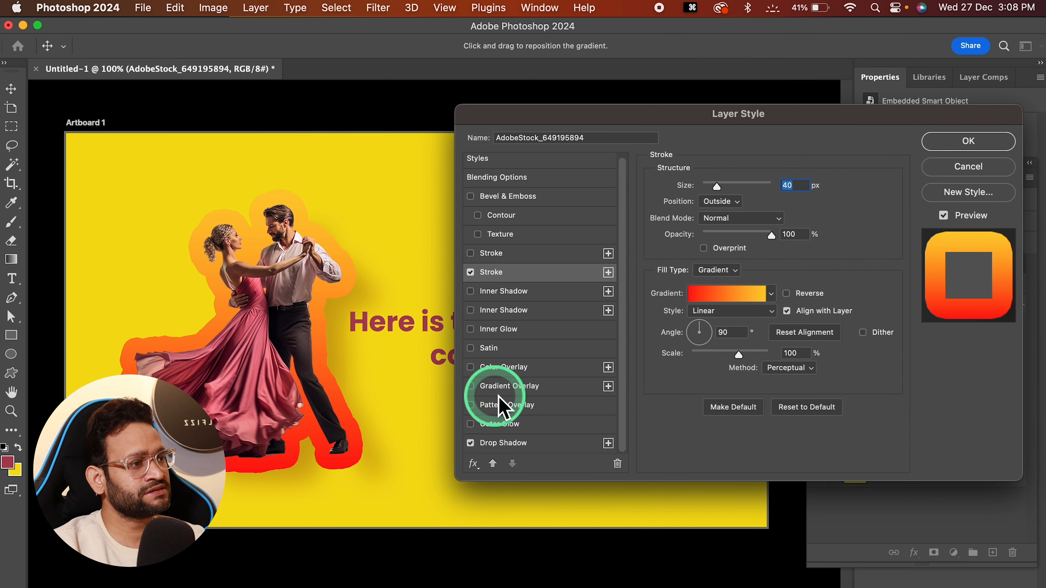
Change the couple image's drop shadow to black with a 90 px size and 45% opacity.
{"action": "left_click", "coordinate": [510, 443]}
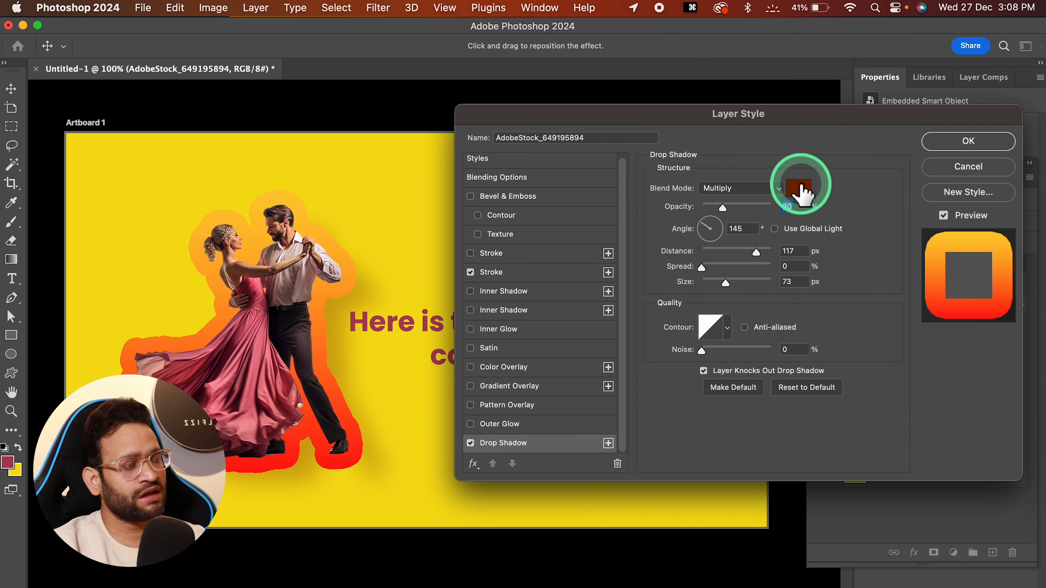
{"action": "left_click", "coordinate": [801, 190]}
{"action": "left_click", "coordinate": [851, 339]}
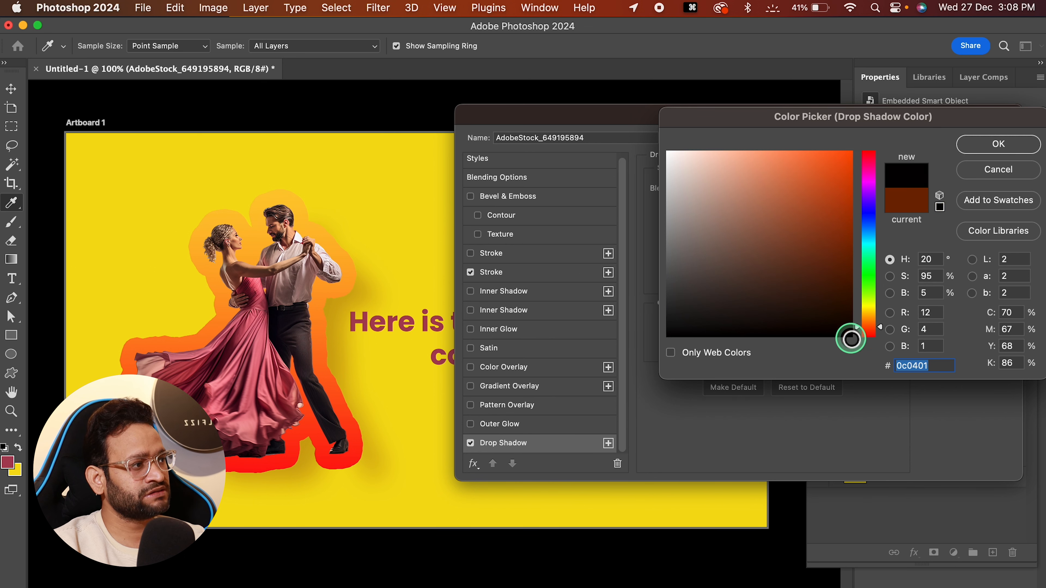
{"action": "left_click", "coordinate": [983, 144]}
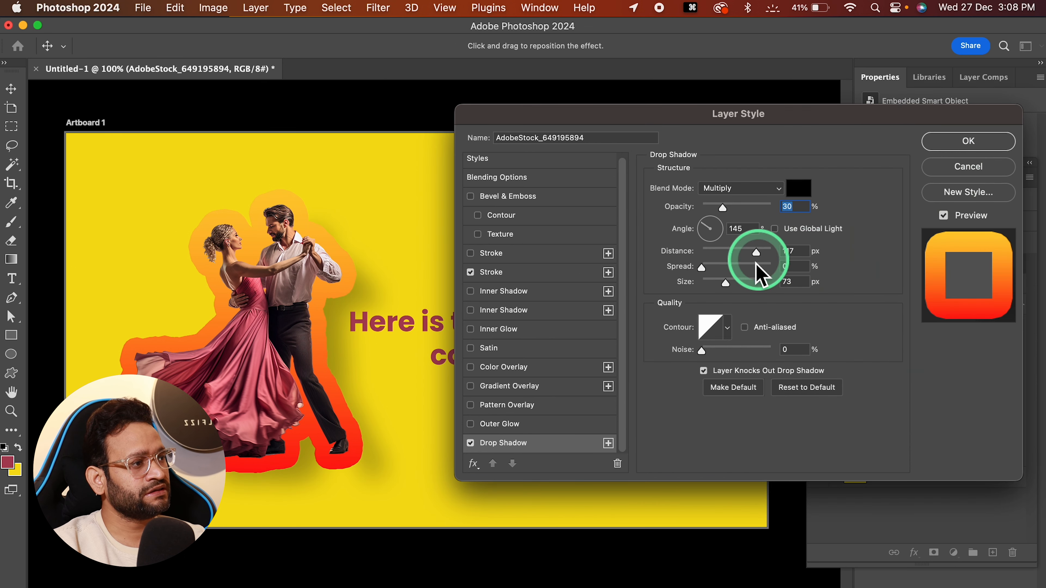
{"action": "left_click_drag", "start_coordinate": [726, 283], "coordinate": [731, 283]}
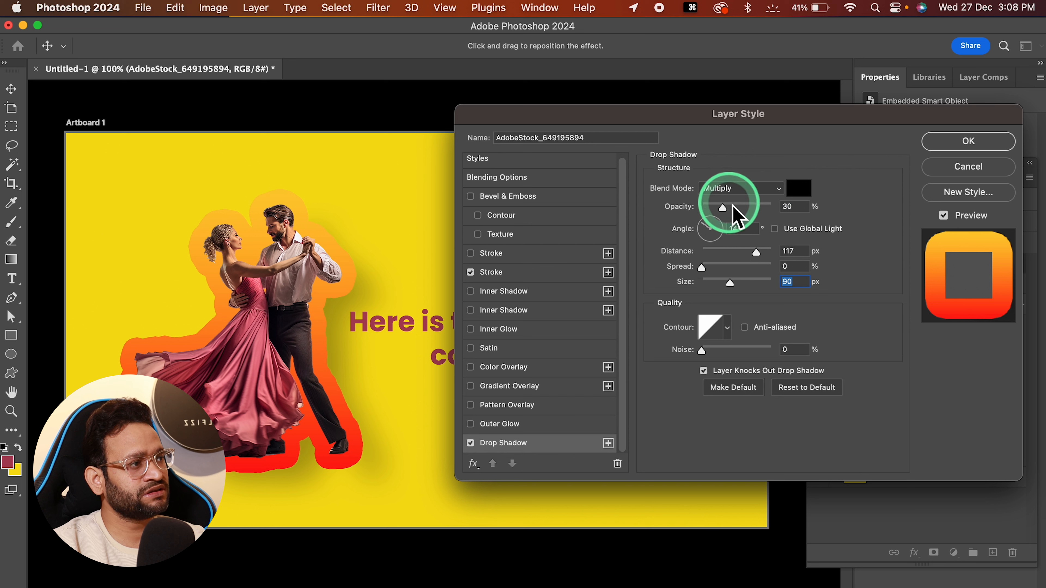
{"action": "left_click_drag", "start_coordinate": [733, 209], "coordinate": [740, 211]}
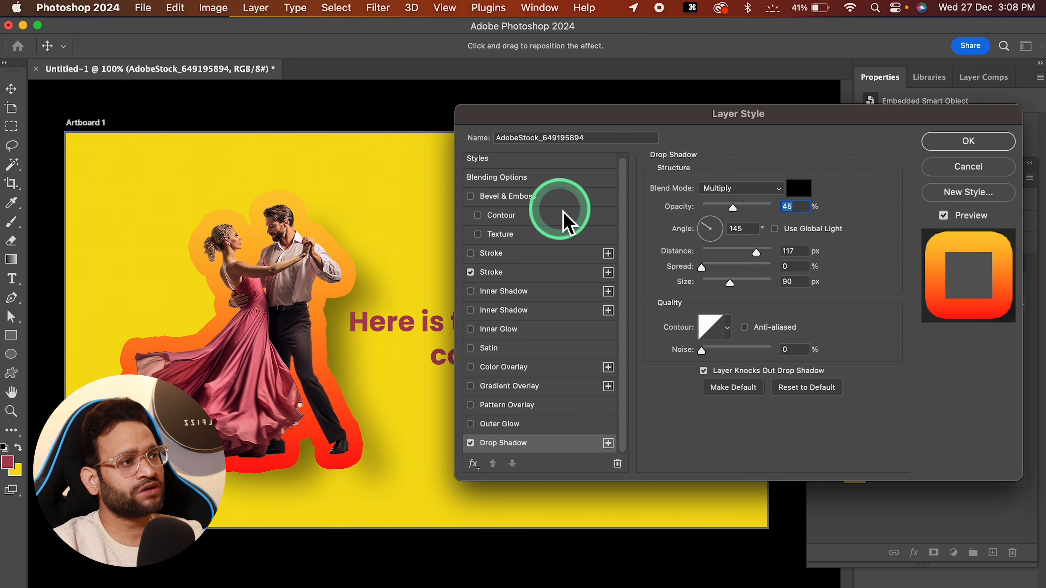
Add a Stroke Emboss bevel to the couple image with 21 px size, 3 px soften and the straight diagonal gloss contour.
{"action": "left_click", "coordinate": [548, 199]}
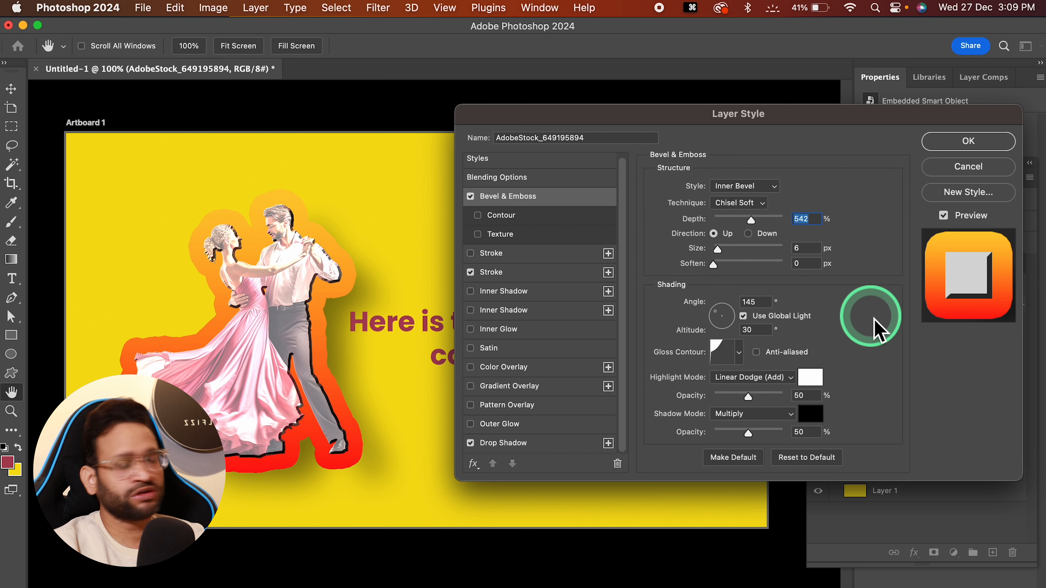
{"action": "left_click", "coordinate": [746, 187]}
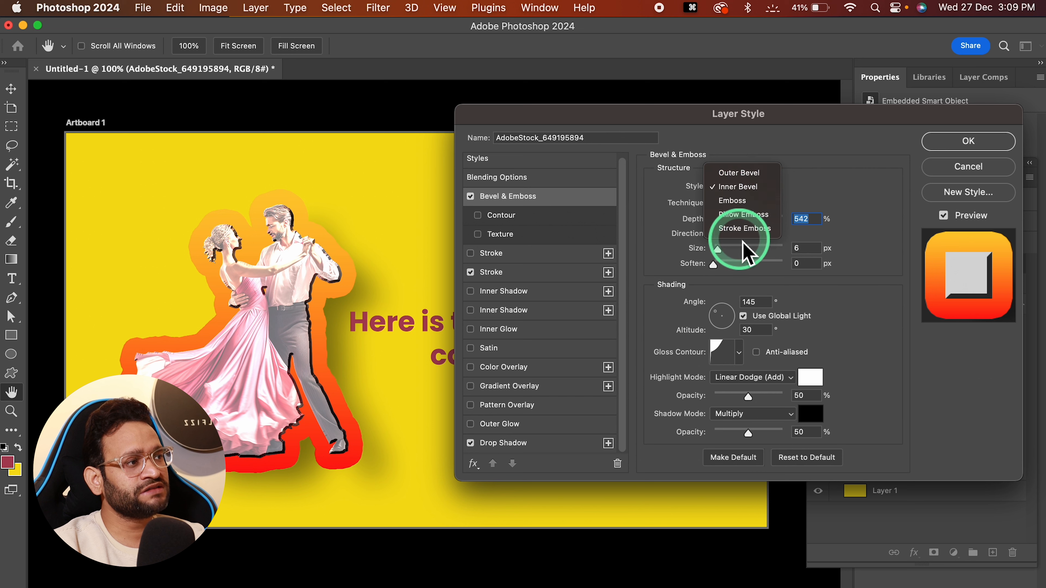
{"action": "left_click", "coordinate": [743, 228]}
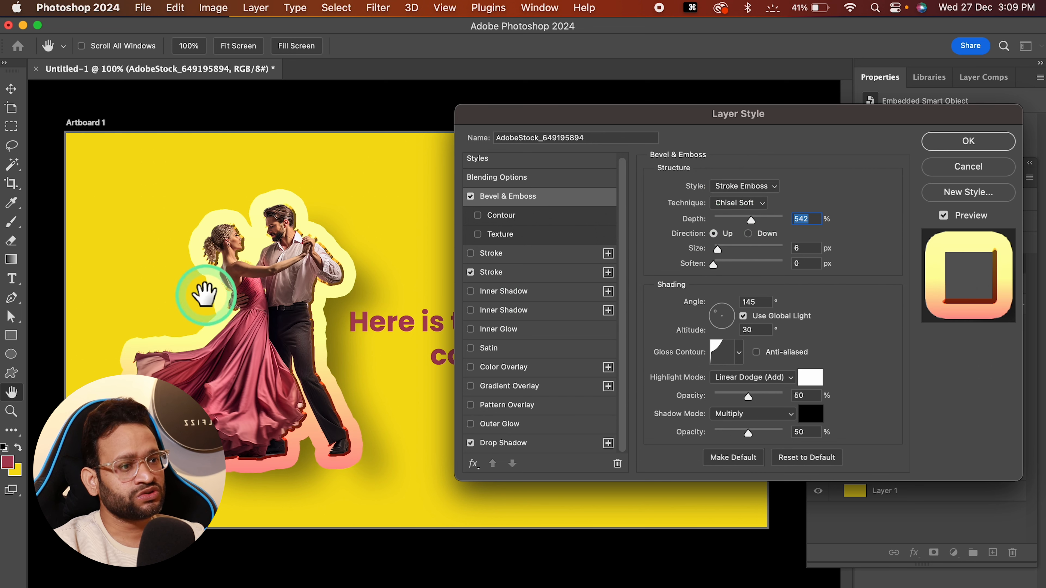
{"action": "mouse_move", "coordinate": [714, 264]}
{"action": "left_mouse_down"}
{"action": "mouse_move", "coordinate": [731, 268]}
{"action": "mouse_move", "coordinate": [724, 246]}
{"action": "mouse_move", "coordinate": [741, 247]}
{"action": "mouse_move", "coordinate": [724, 247]}
{"action": "left_mouse_up"}
{"action": "left_click", "coordinate": [740, 354]}
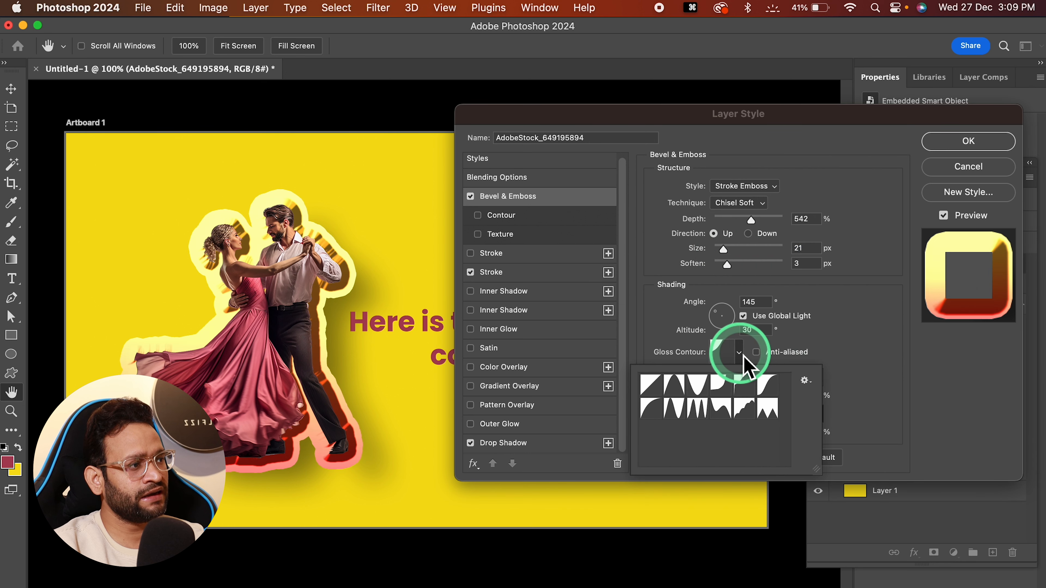
{"action": "left_click", "coordinate": [647, 384]}
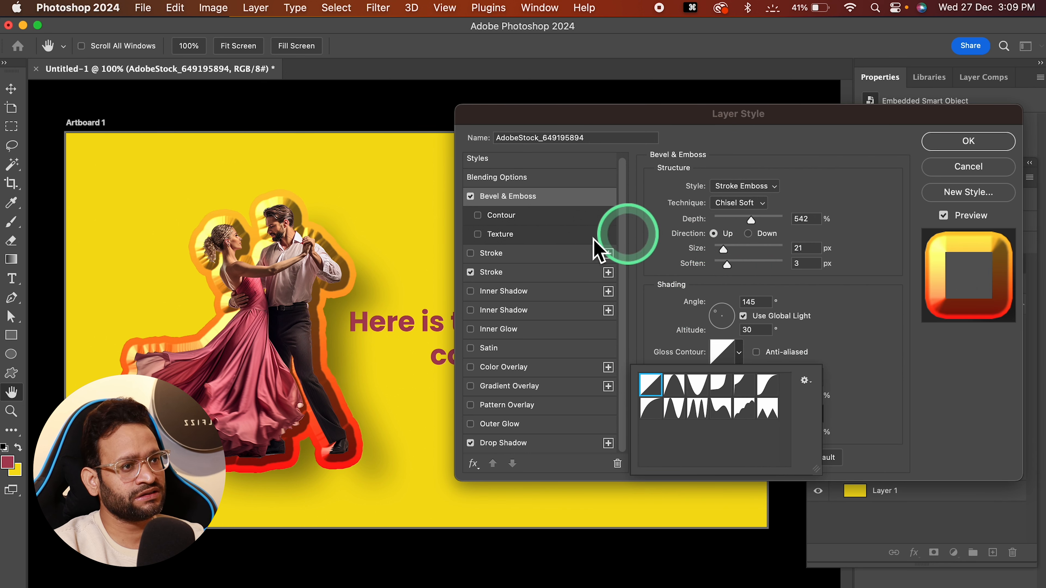